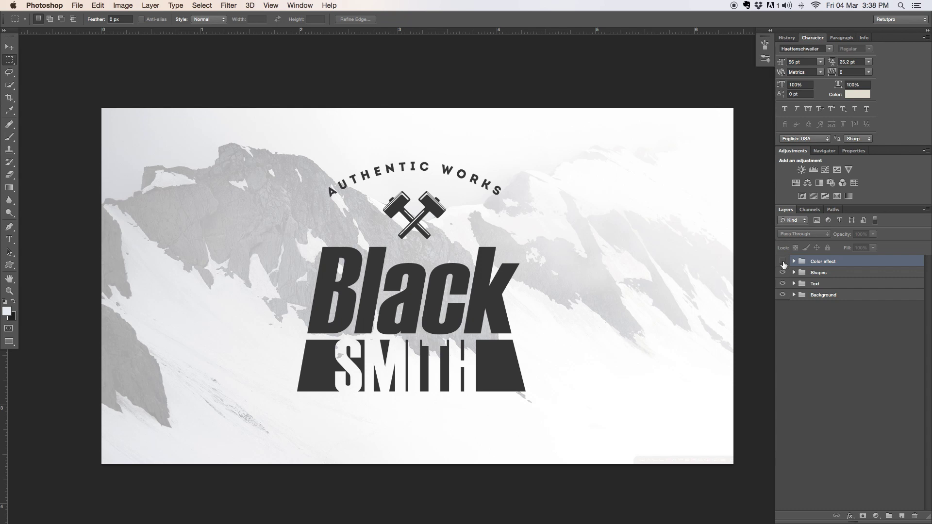
- Inspect the Color effect group's contents and hide the Color effect, Shapes, Text and Background groups
left_click(783, 262)
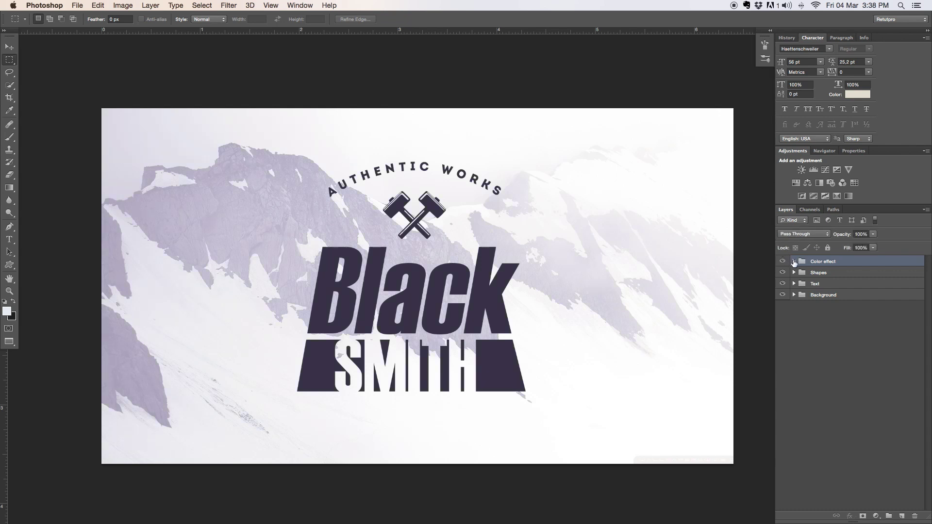
left_click(794, 263)
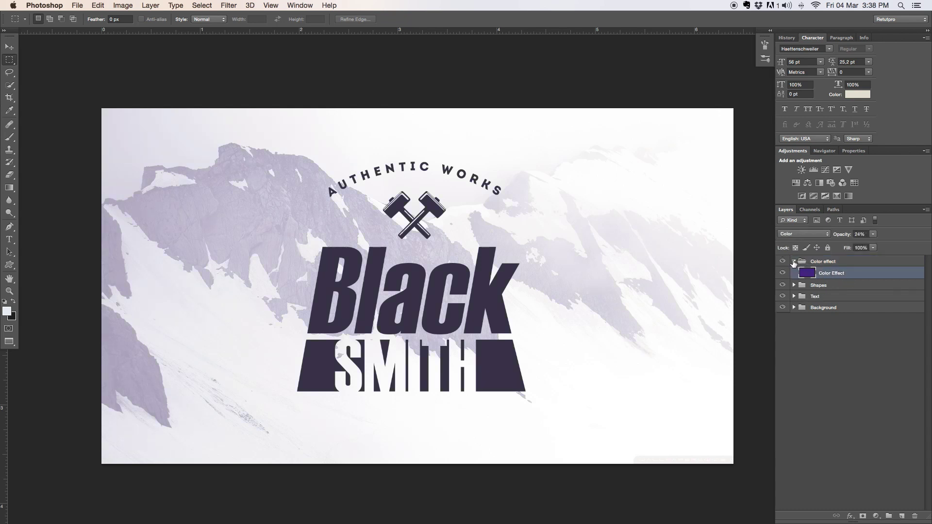
left_click(793, 262)
left_click_drag(782, 262, 783, 294)
left_click(835, 296)
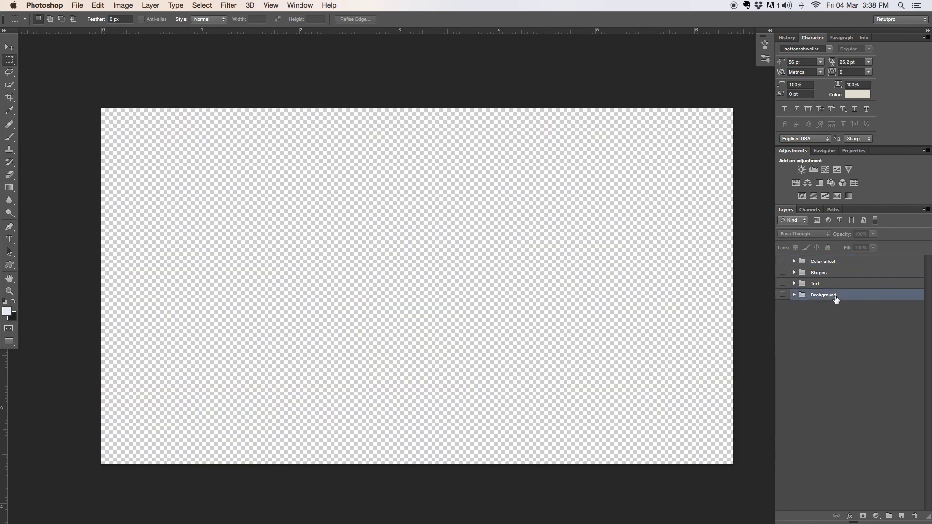
- Add a new layer above the Color effect group and fill the whole canvas with white at 100% opacity
left_click(844, 263)
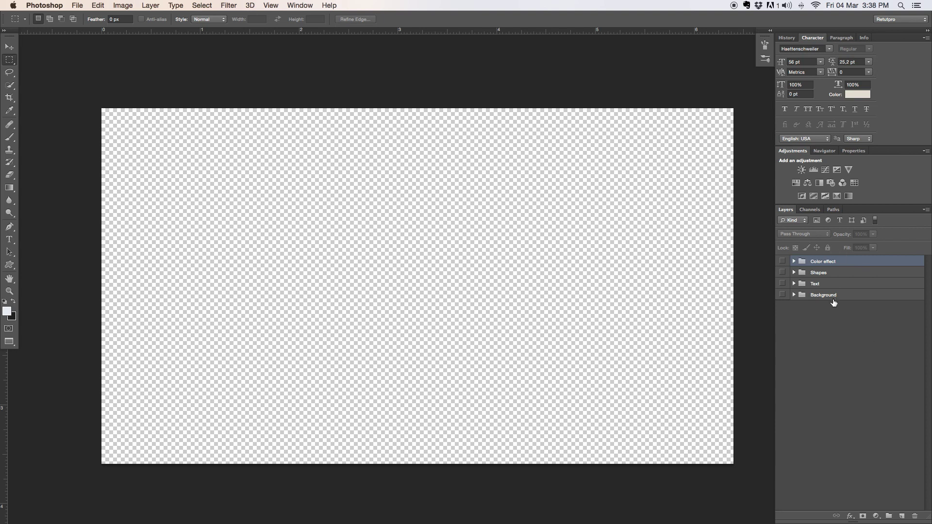
left_click(901, 517)
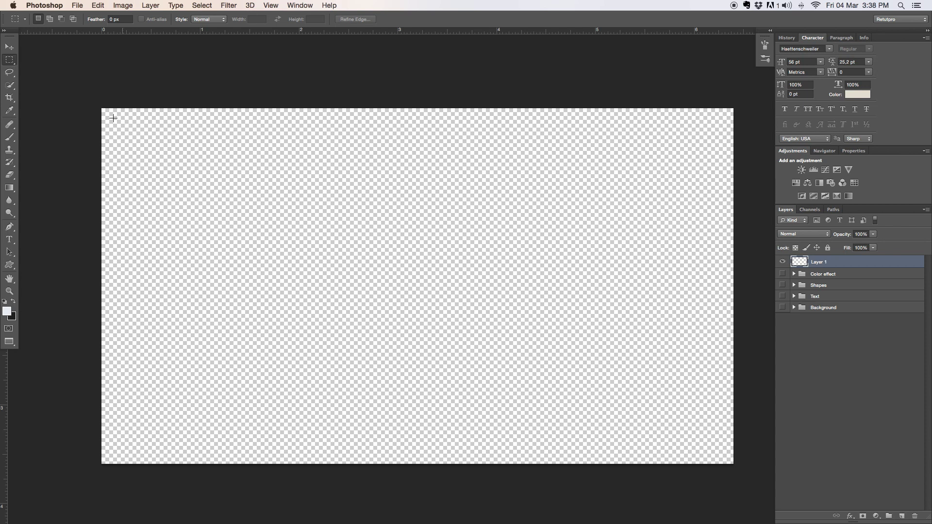
left_click_drag(113, 118, 753, 479)
right_click(397, 272)
left_click(418, 394)
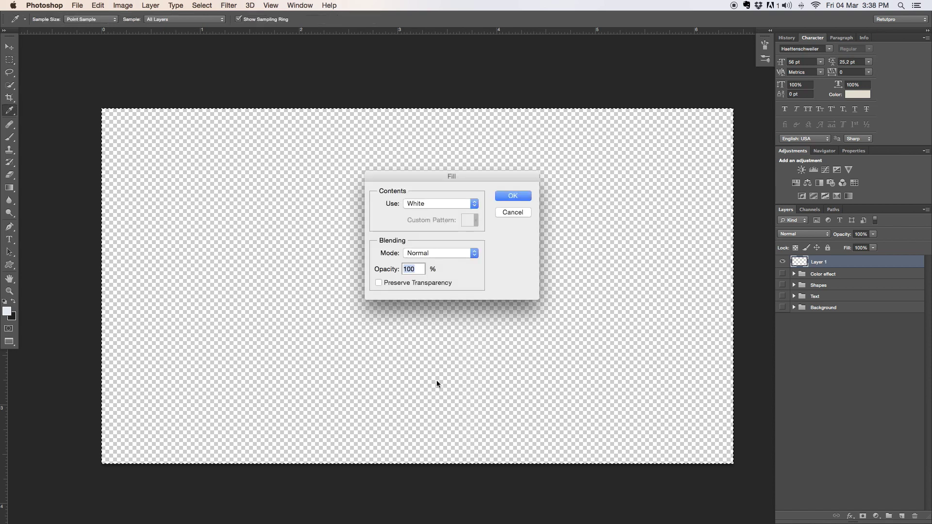
left_click(421, 205)
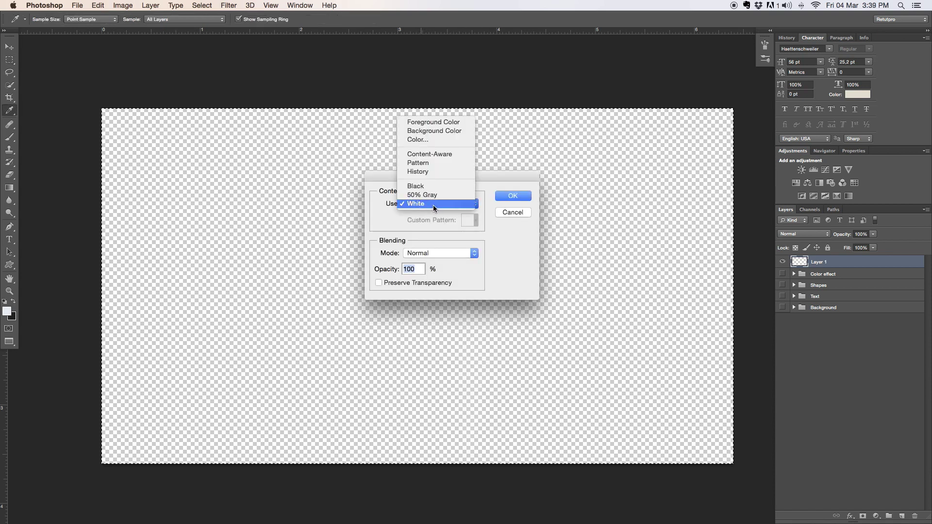
left_click(434, 204)
left_click(514, 196)
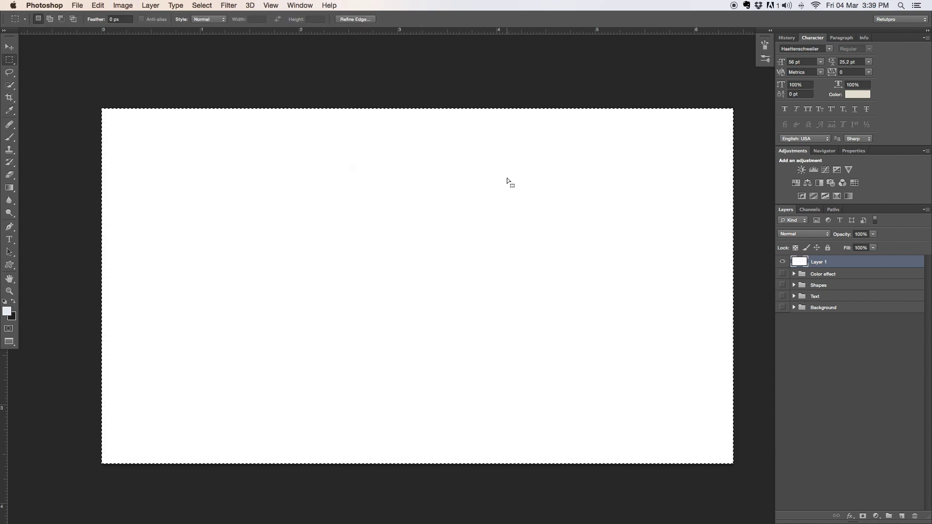
left_click(507, 177)
- Rename the new white layer as Background
double_click(819, 261)
key("BackSpace")
type("Background")
key("Return")
- Move the masked mountain photo layer out of the Background group to the top of the layer stack
left_click(794, 308)
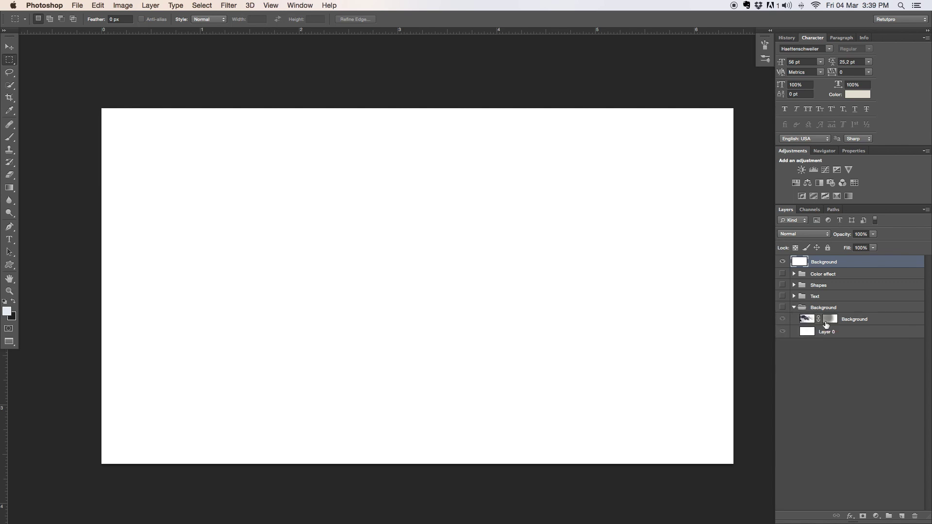
left_click(870, 318)
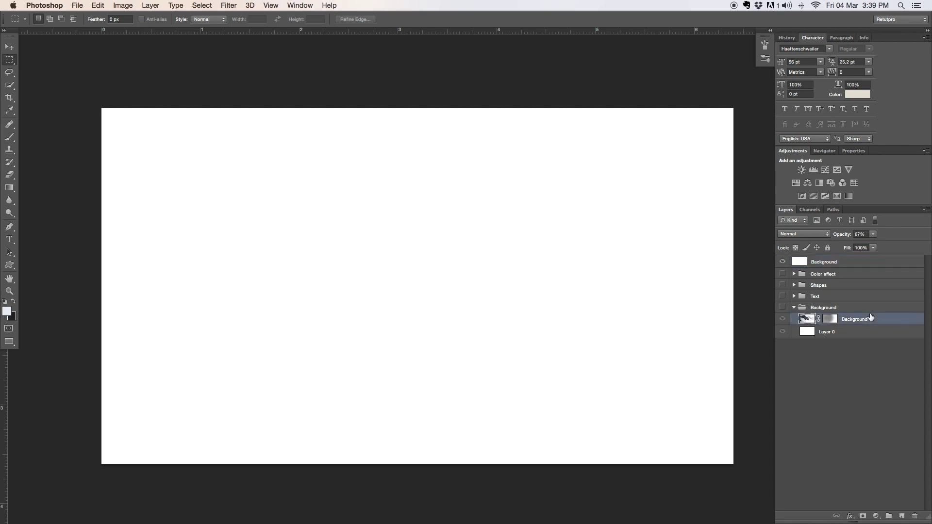
left_click_drag(803, 319, 826, 261)
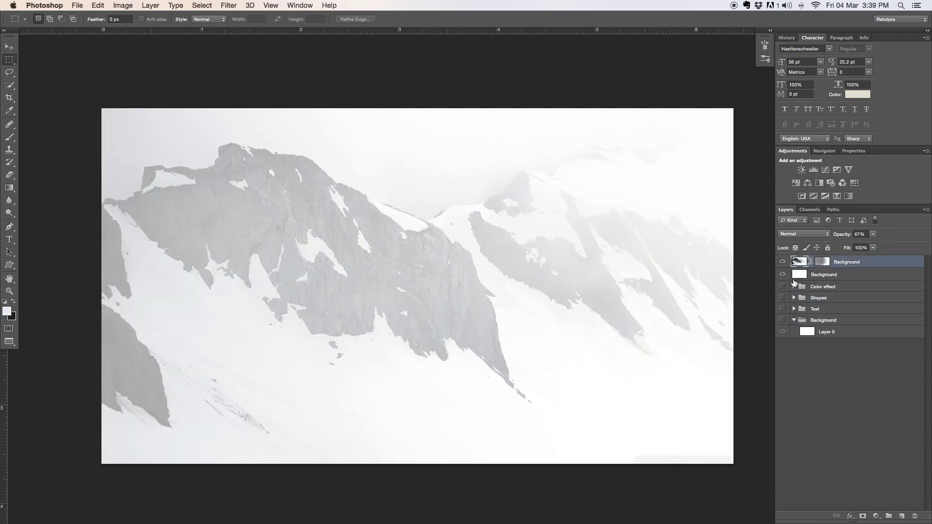
left_click(827, 262)
right_click(827, 262)
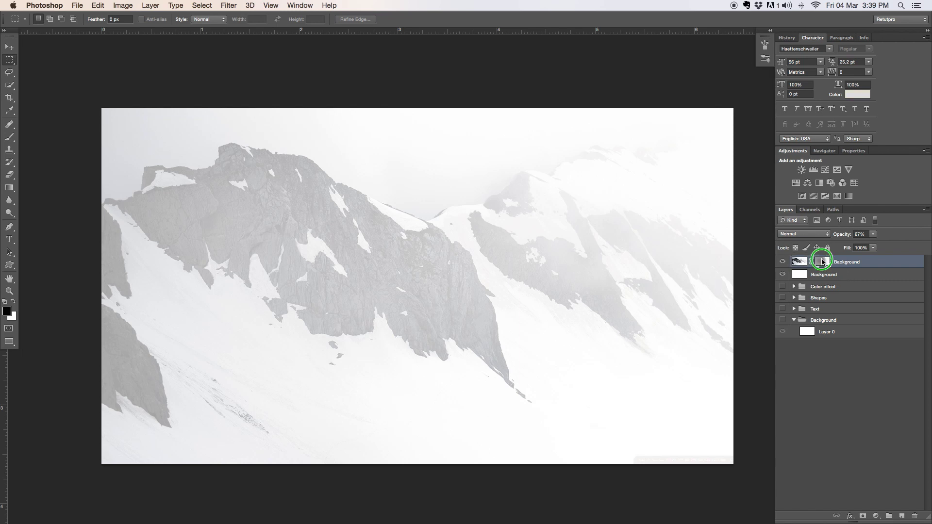
left_click(748, 287)
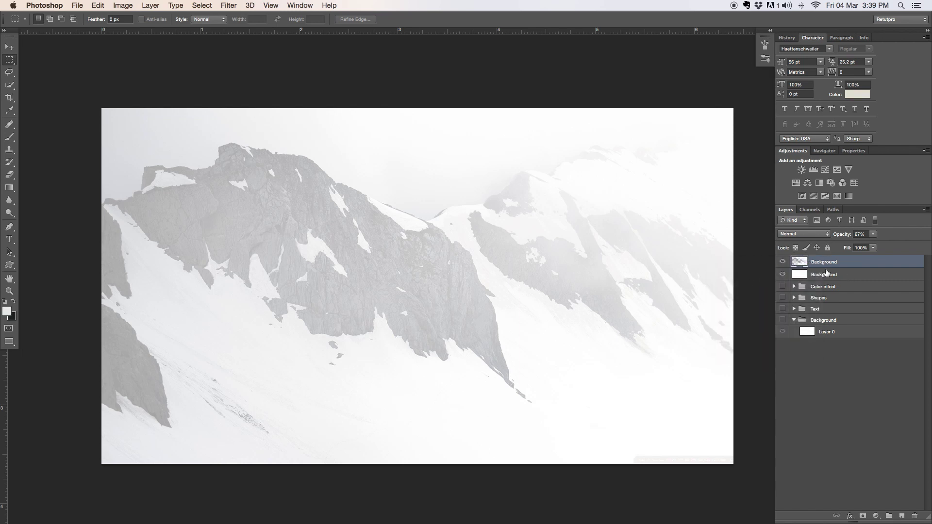
key("super+z")
- Delete the layer mask from the mountain photo layer and collapse the Background group
right_click(819, 263)
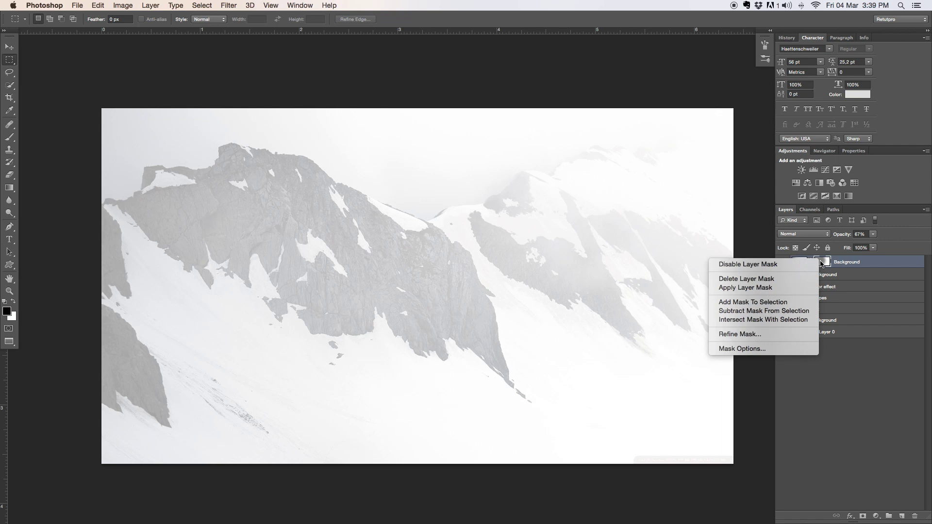
left_click(798, 280)
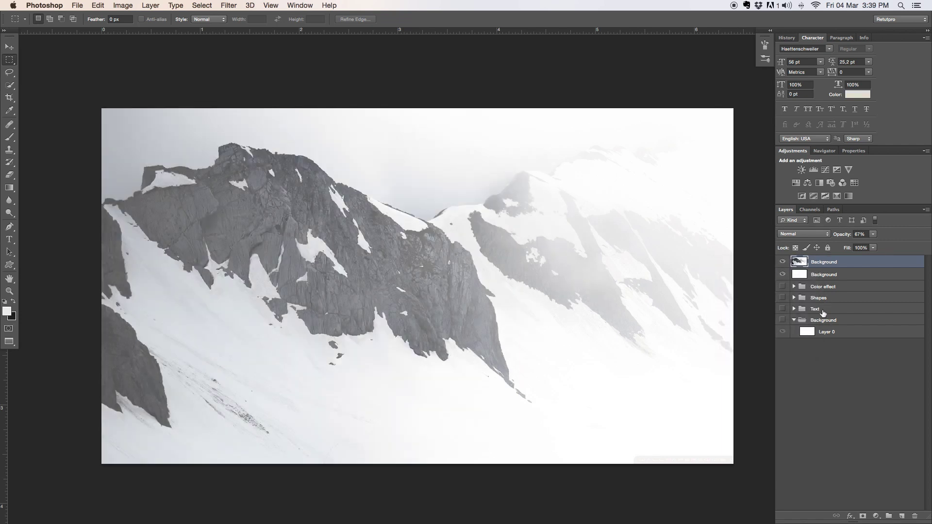
left_click(822, 321)
left_click(794, 320)
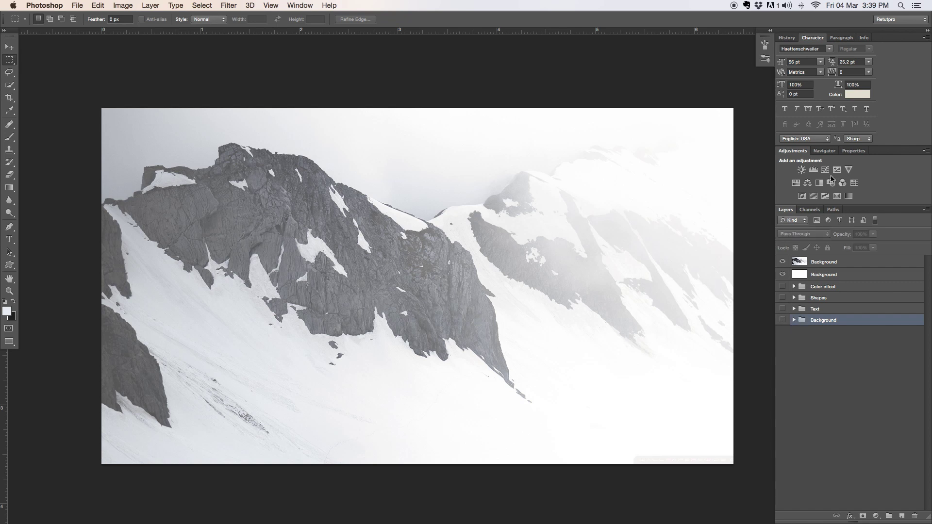
- Examine how the mountain photo, white layer, Text group and Shapes group each contribute by toggling their visibility
left_click(835, 273)
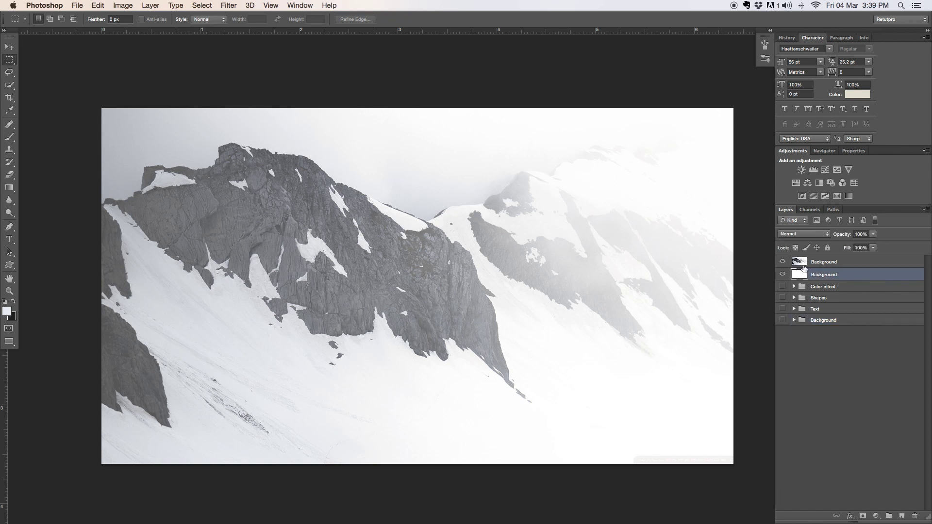
left_click(782, 262)
left_click(782, 262)
left_click(833, 266)
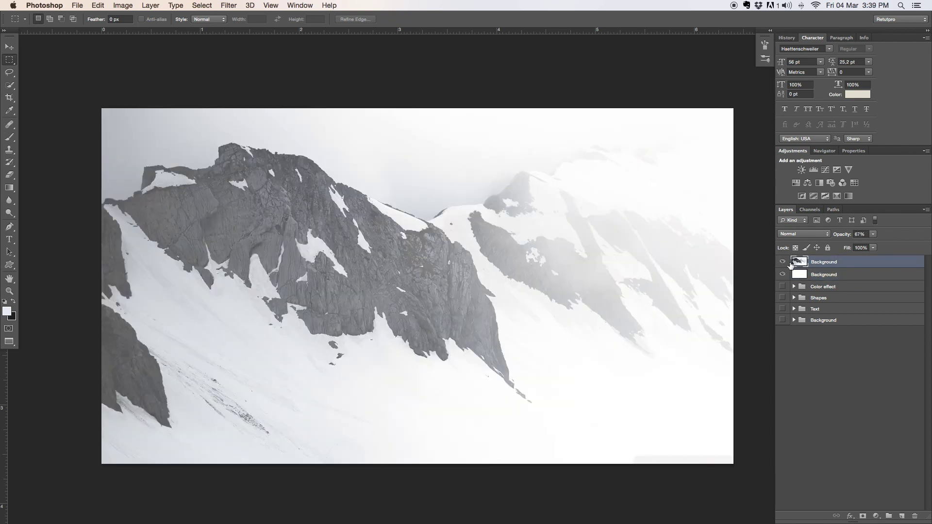
left_click(785, 275)
left_click(783, 309)
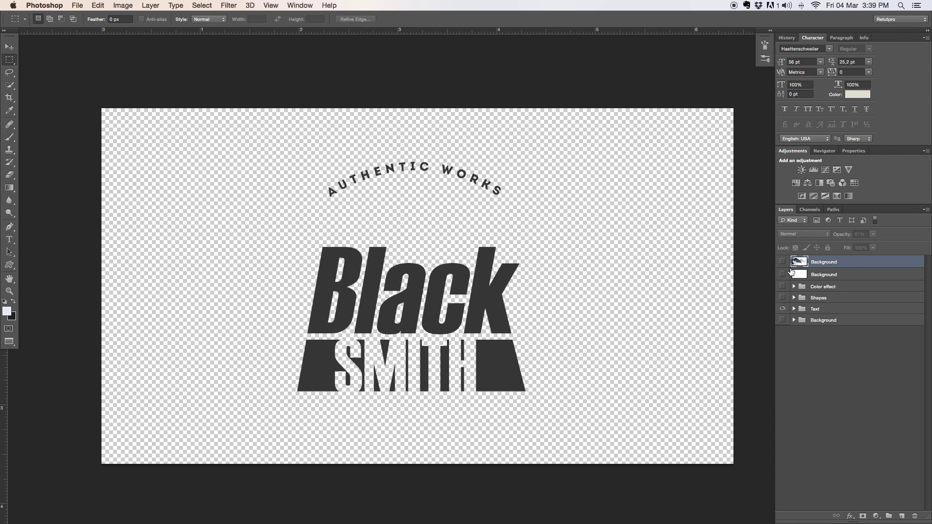
left_click(783, 297)
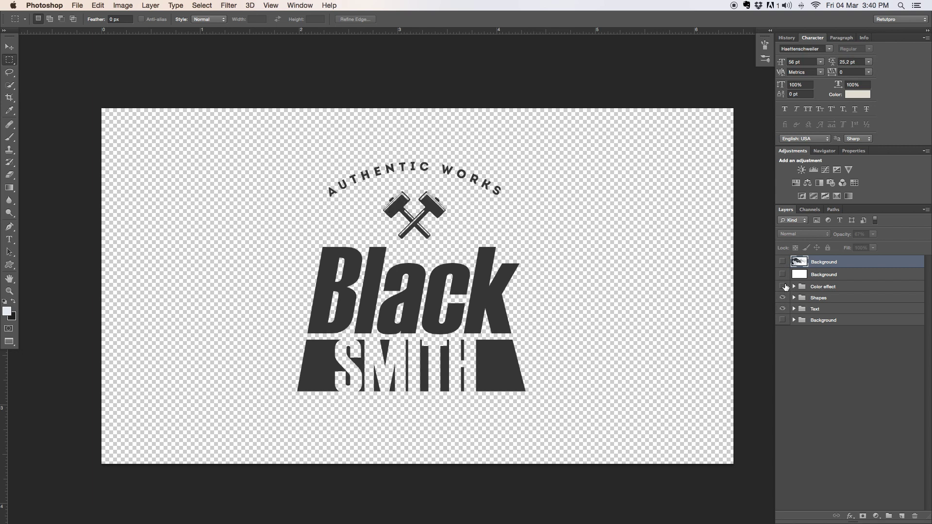
left_click(783, 262)
left_click(783, 298)
left_click(783, 309)
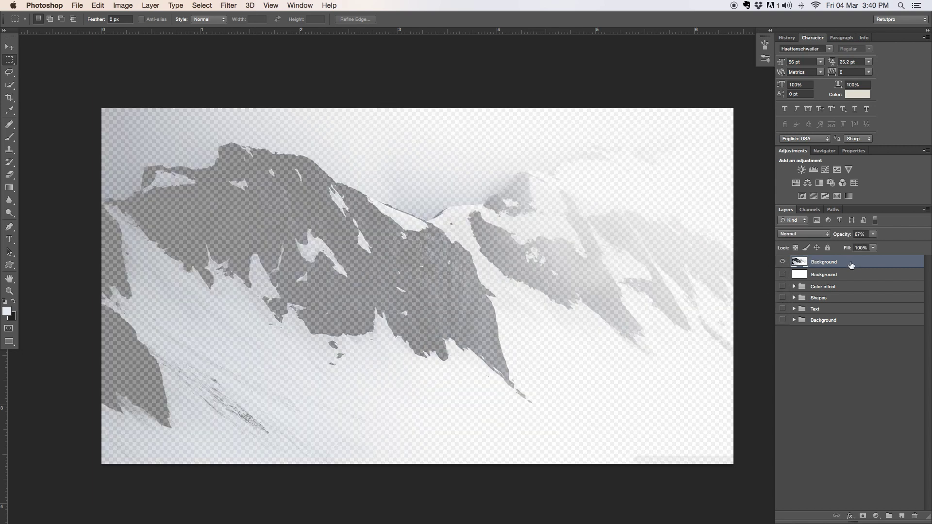
- Set the mountain photo layer's opacity to 100% and show the white layer beneath it
left_click(860, 234)
type("100")
key("Return")
left_click(783, 274)
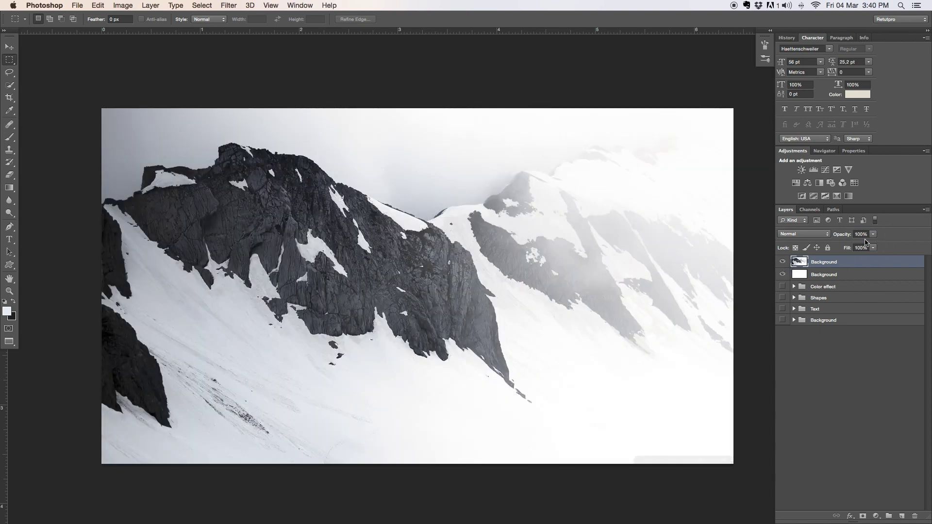
- Reduce the mountain photo layer's opacity to 65% and compare it with the plain white layer
left_click_drag(848, 237, 830, 237)
left_click(783, 262)
left_click(782, 263)
left_click(783, 262)
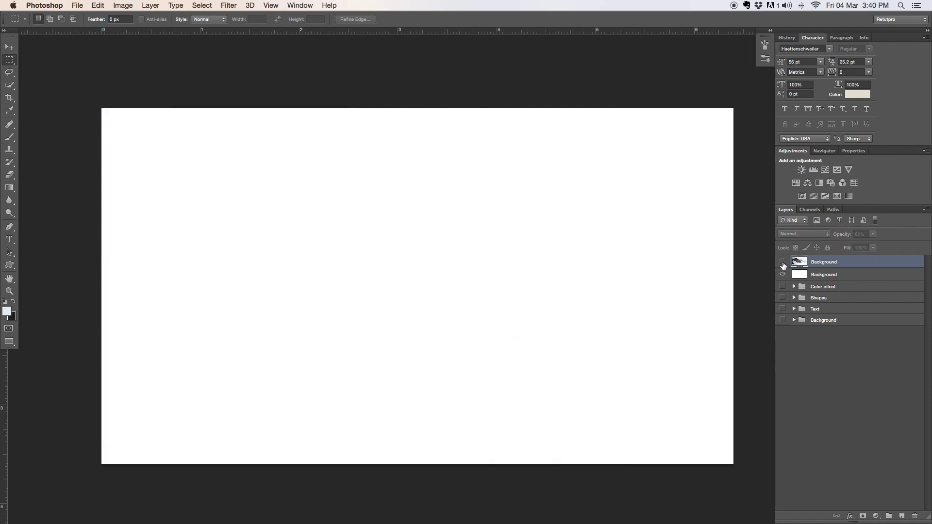
left_click(783, 263)
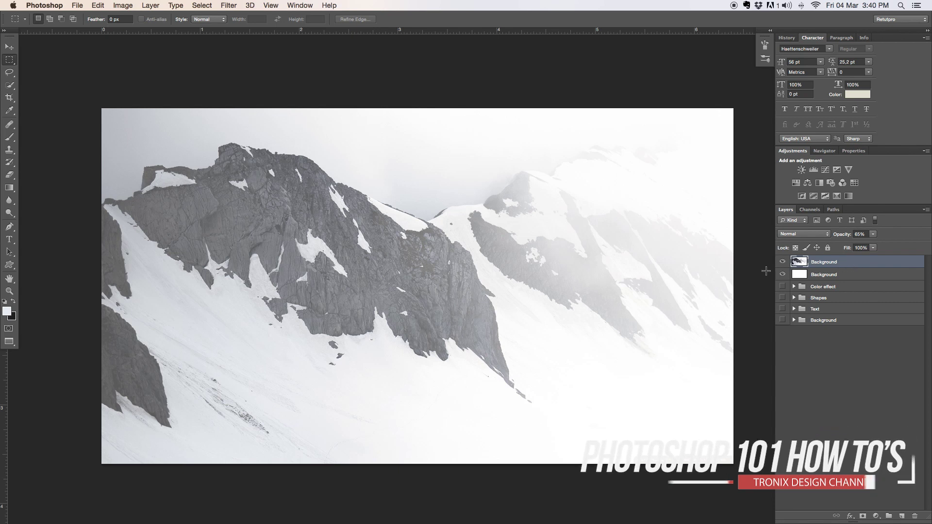
- Add a layer mask to the mountain photo layer and switch to the Brush tool
left_click(864, 516)
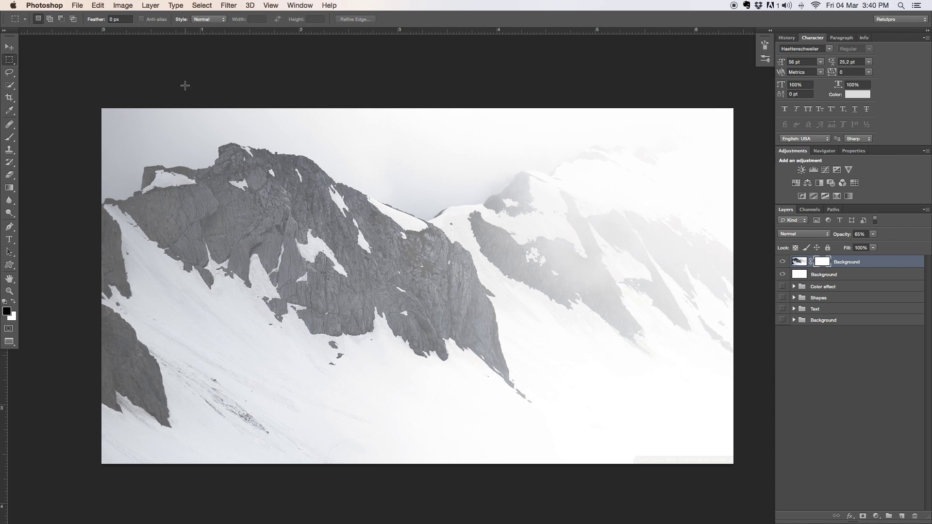
key("b")
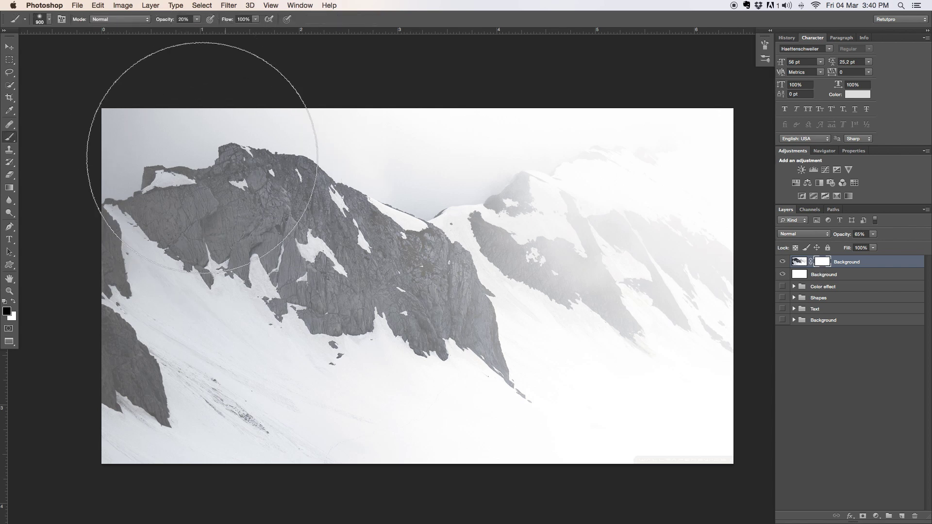
mouse_move(168, 22)
left_mouse_down()
mouse_move(264, 25)
mouse_move(227, 27)
left_mouse_up()
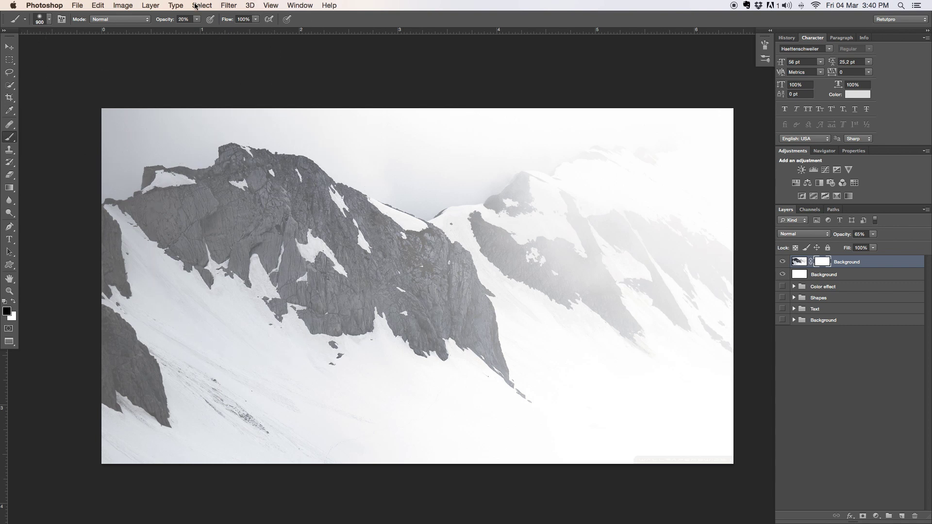
- Fade the mountains by painting black on the layer mask with a 900 px brush at 20% opacity, and check the result
key("bracketleft")
key("bracketleft")
key("bracketleft")
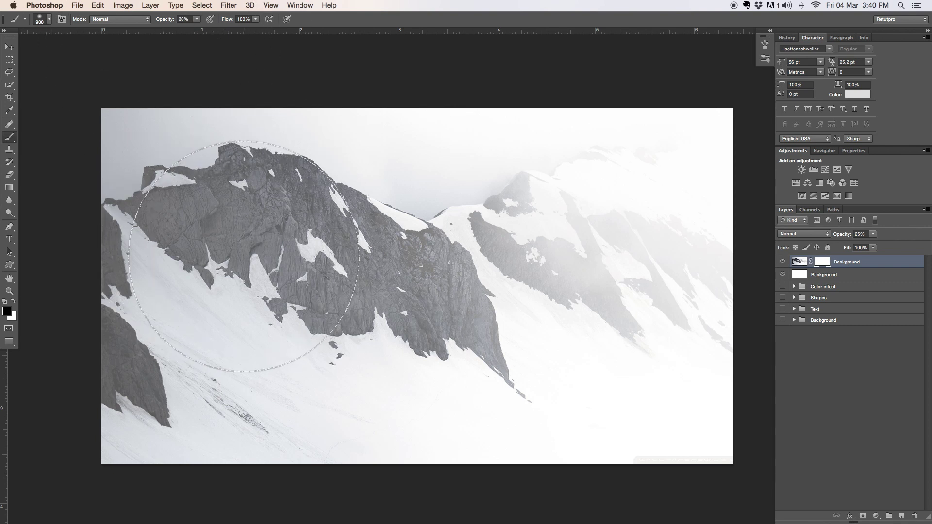
key("bracketright")
key("bracketright")
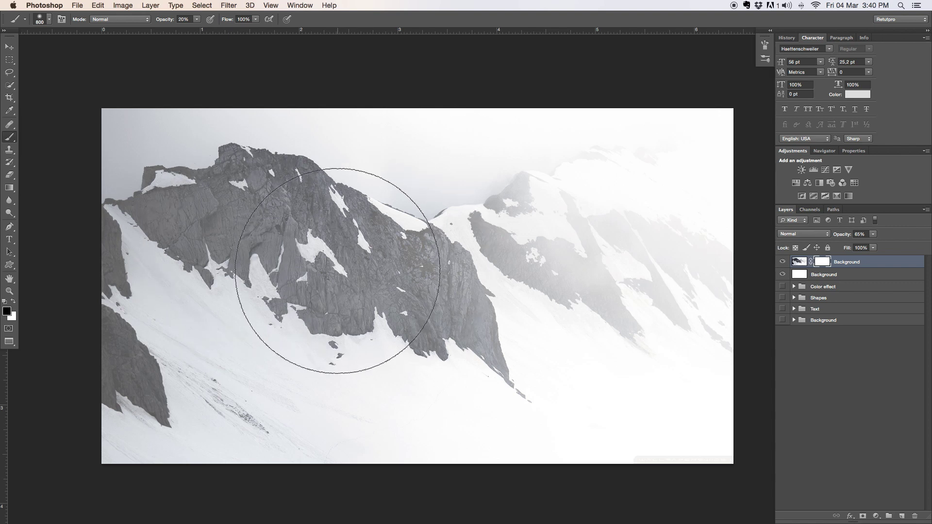
mouse_move(340, 269)
left_mouse_down("ctrl+alt")
mouse_move(400, 264)
mouse_move(277, 252)
mouse_move(383, 254)
mouse_move(194, 250)
mouse_move(273, 260)
mouse_move(272, 68)
mouse_move(322, 225)
mouse_move(345, 430)
mouse_move(374, 204)
mouse_move(374, 257)
left_mouse_up("ctrl+alt")
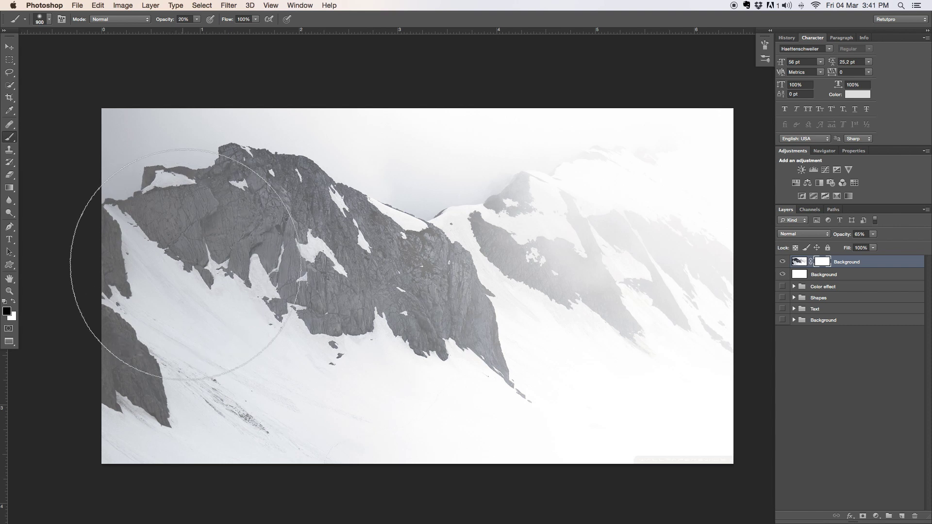
key("bracketright")
key("bracketright")
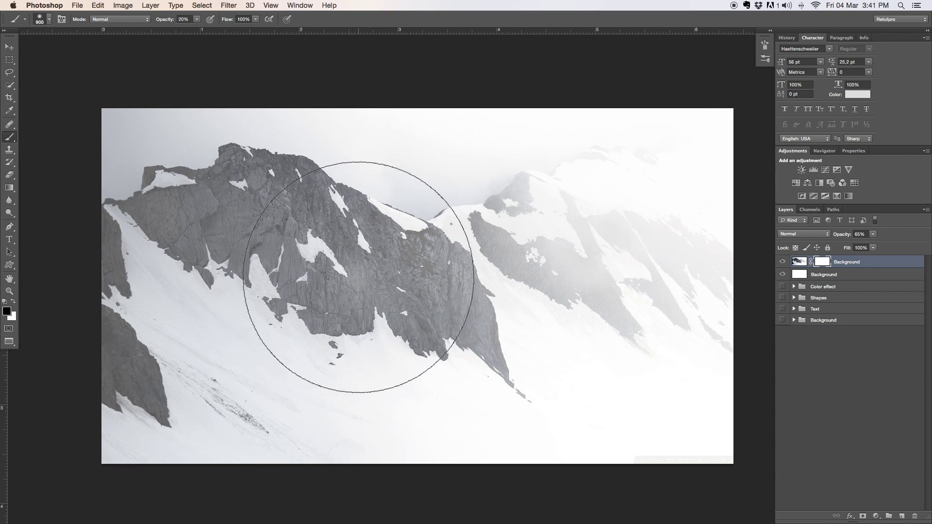
mouse_move(226, 185)
left_mouse_down()
mouse_move(134, 291)
mouse_move(234, 366)
mouse_move(431, 293)
mouse_move(381, 209)
mouse_move(297, 198)
mouse_move(81, 291)
mouse_move(279, 311)
mouse_move(510, 141)
mouse_move(481, 232)
mouse_move(252, 302)
mouse_move(282, 302)
mouse_move(383, 293)
mouse_move(371, 209)
mouse_move(103, 154)
mouse_move(250, 252)
mouse_move(199, 332)
mouse_move(155, 324)
mouse_move(206, 223)
mouse_move(259, 165)
mouse_move(363, 300)
mouse_move(384, 294)
mouse_move(365, 249)
mouse_move(338, 224)
mouse_move(357, 233)
left_mouse_up()
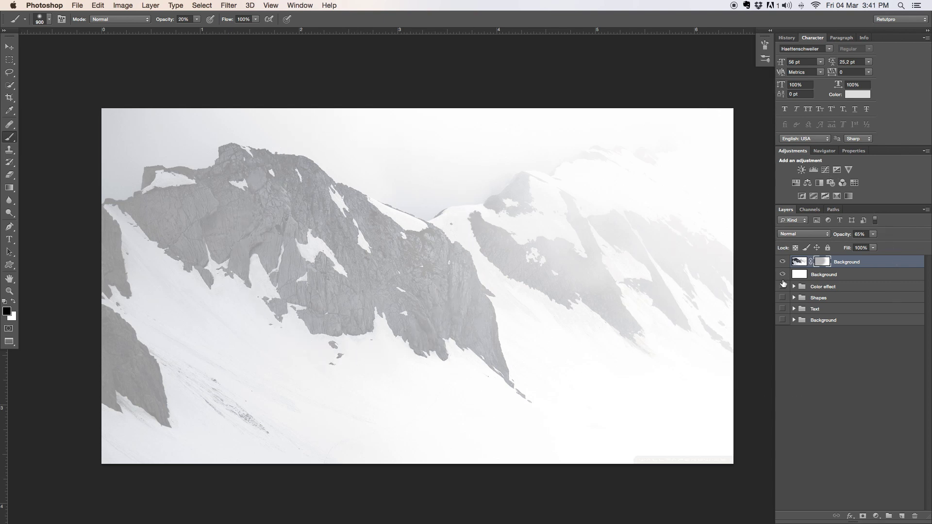
mouse_move(351, 285)
left_mouse_down()
mouse_move(312, 170)
mouse_move(146, 447)
mouse_move(422, 161)
mouse_move(368, 363)
mouse_move(526, 210)
mouse_move(689, 214)
mouse_move(662, 222)
left_mouse_up()
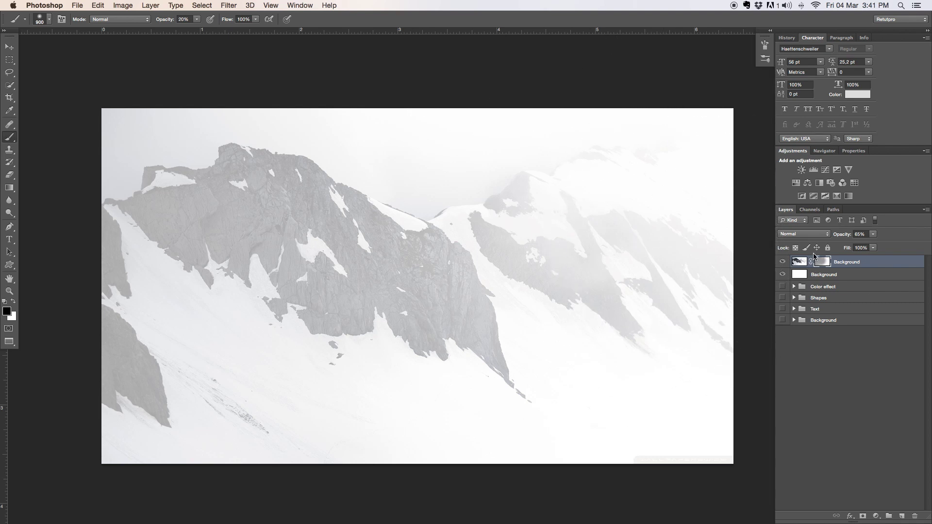
left_click(782, 262)
left_click(783, 262)
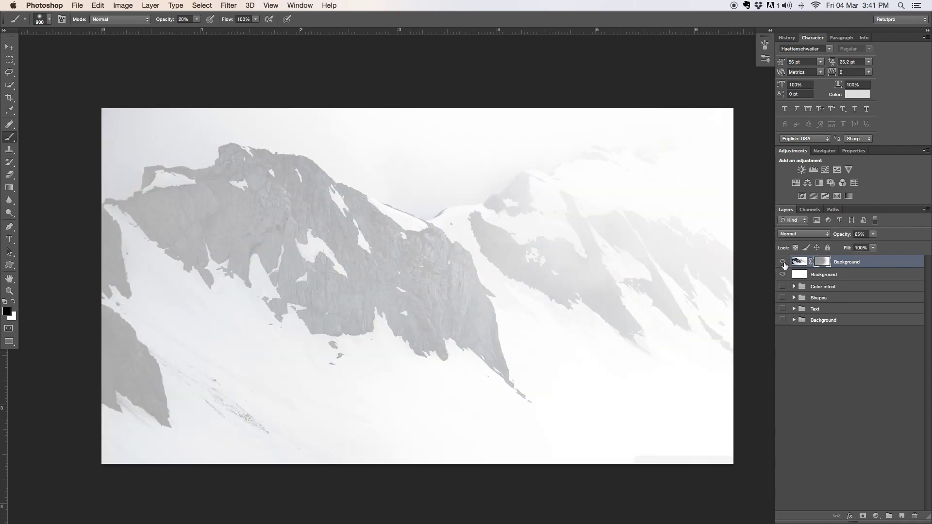
- Group the mountain photo and white layers, name the group Background, and check it by toggling its visibility
left_click(846, 276, "shift")
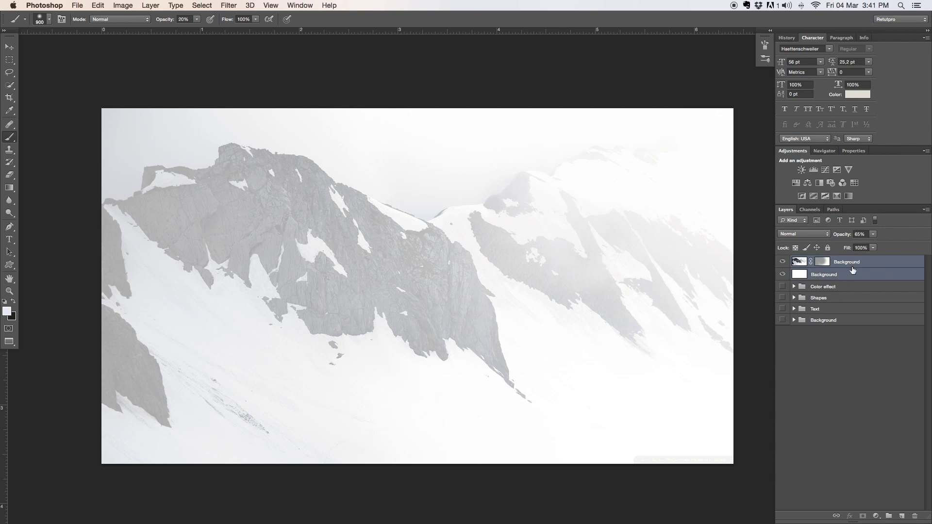
key("super+g")
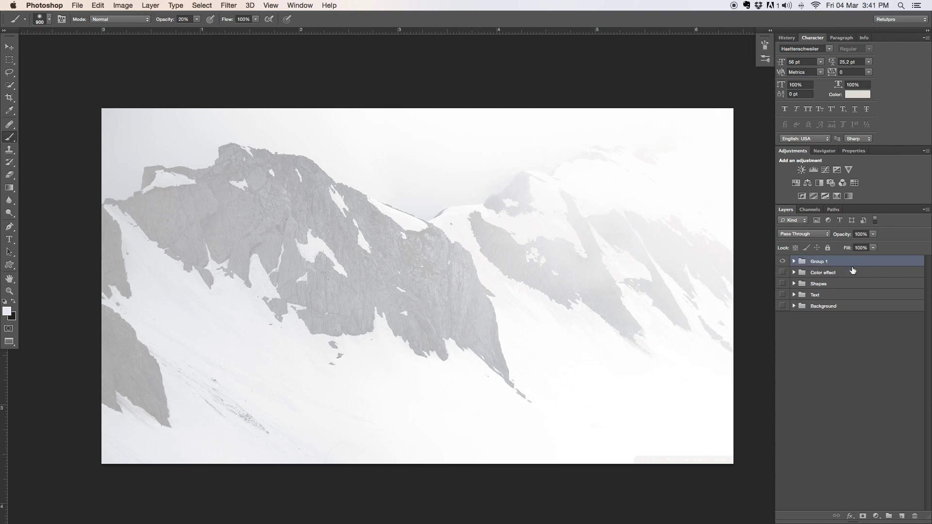
double_click(818, 261)
key("BackSpace")
key("Return")
left_click(783, 262)
left_click(783, 263)
- Expand the Text group and go through its AUTHENTIC WORKS, Black, SMITH - Sample and Black Strip layers
left_click(795, 296)
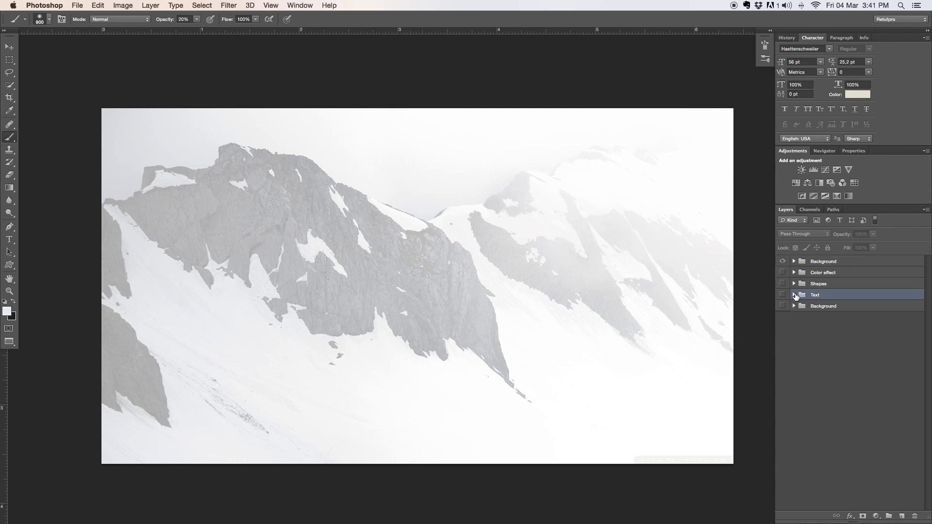
left_click(795, 295)
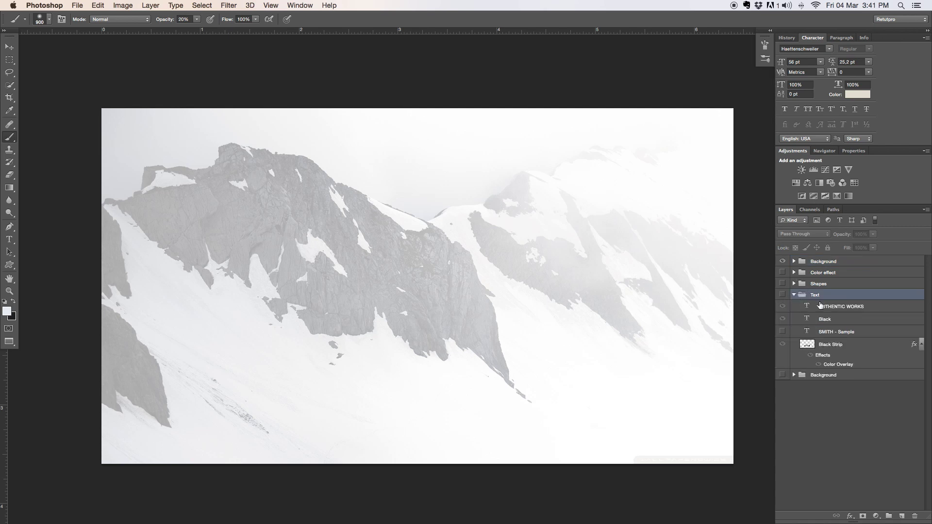
left_click(872, 309)
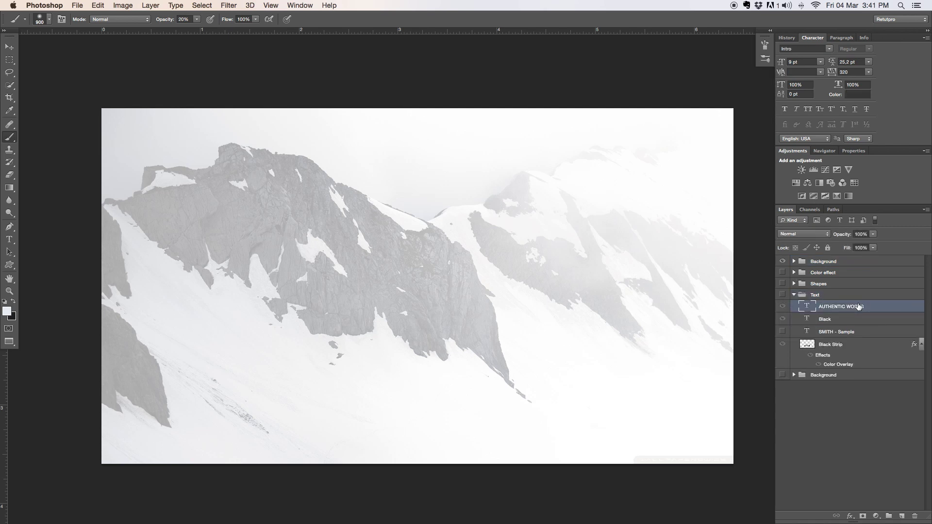
left_click(850, 321)
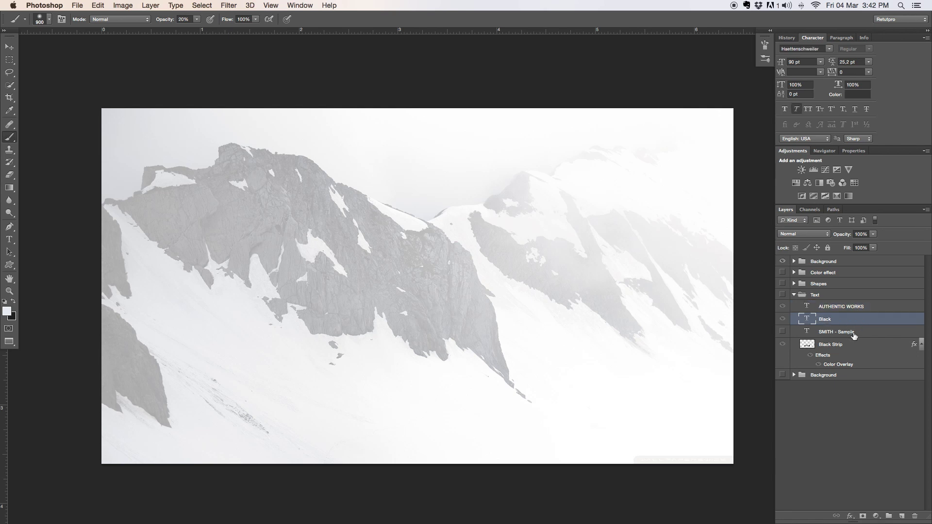
left_click(859, 334)
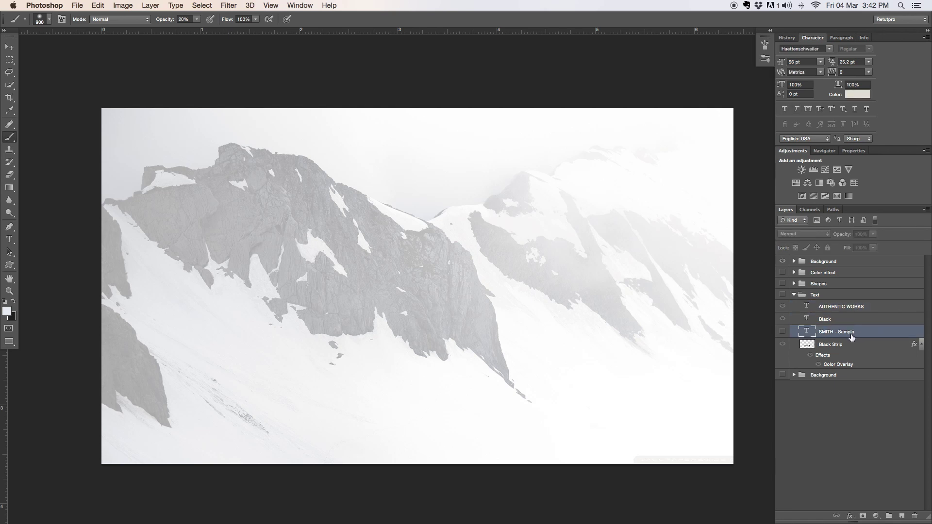
left_click(852, 346)
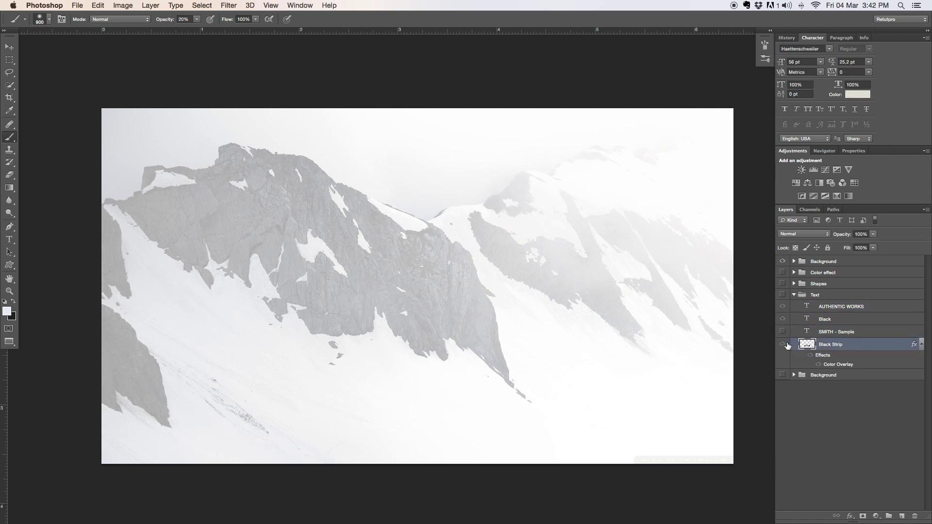
- Show the Text group and move it to the top of the layer stack
left_click(798, 298)
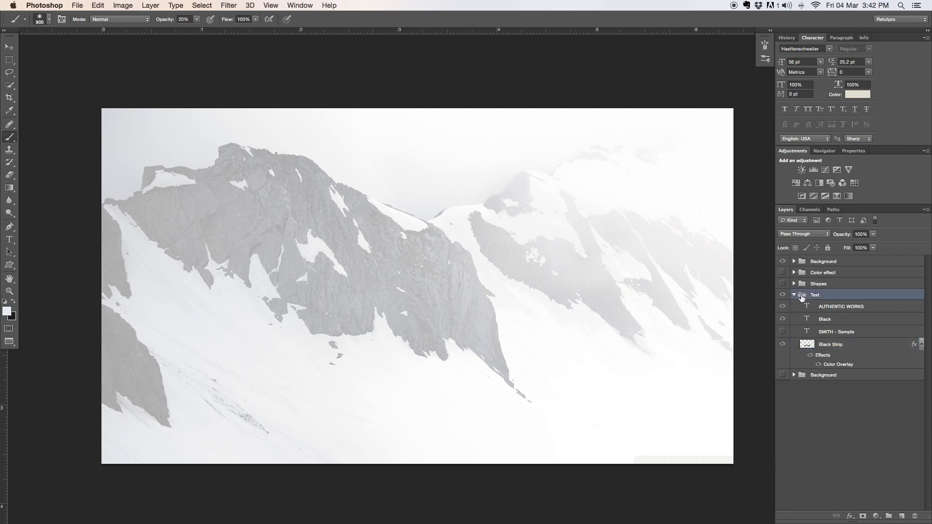
left_click(794, 295)
left_click_drag(811, 262, 819, 261)
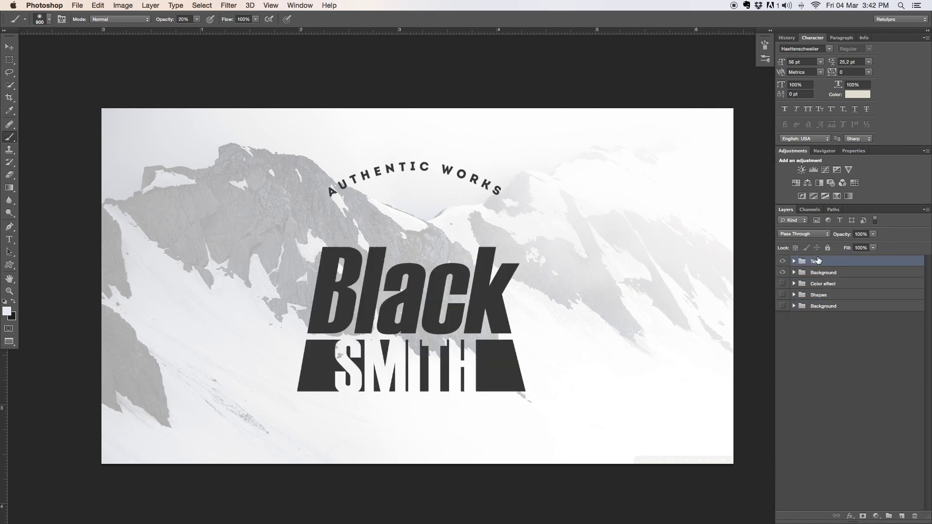
- Hide the AUTHENTIC WORKS, Black and Black Strip layers inside the Text group, keeping the group expanded
left_click(794, 261)
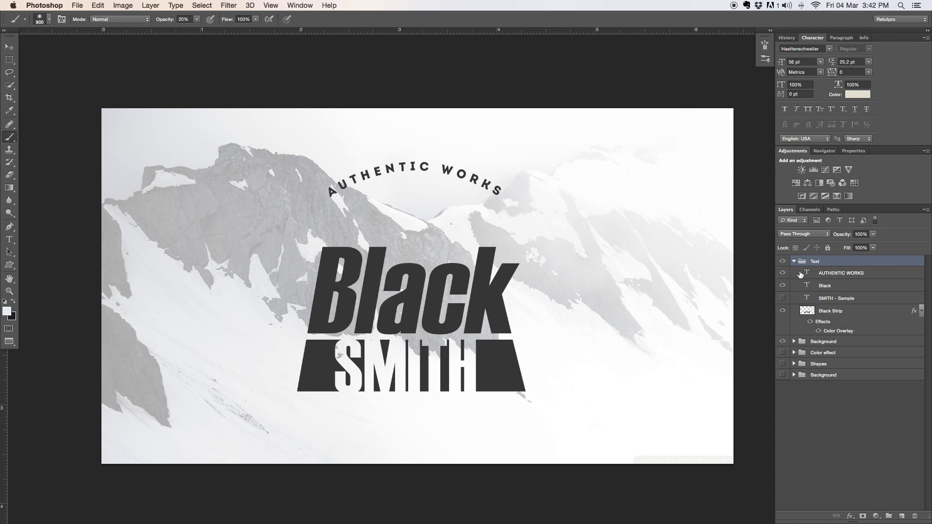
left_click(783, 273)
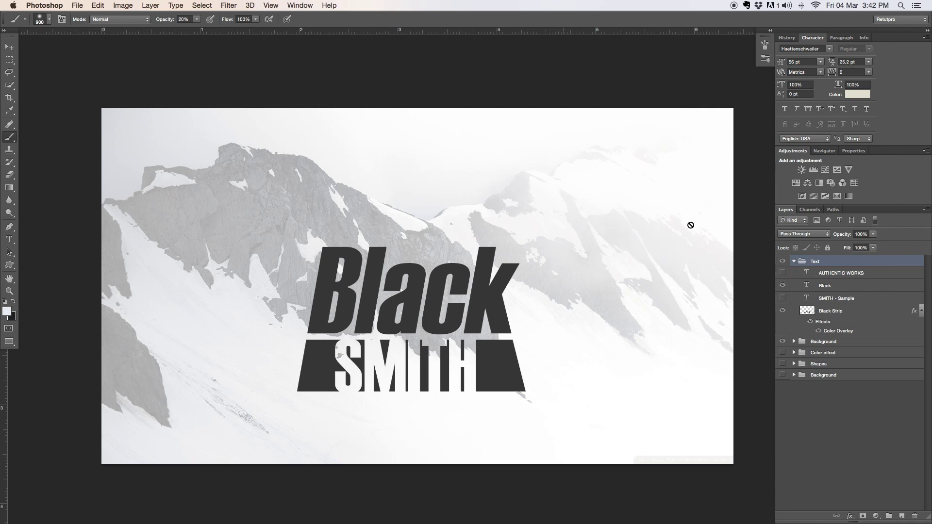
left_click(782, 273)
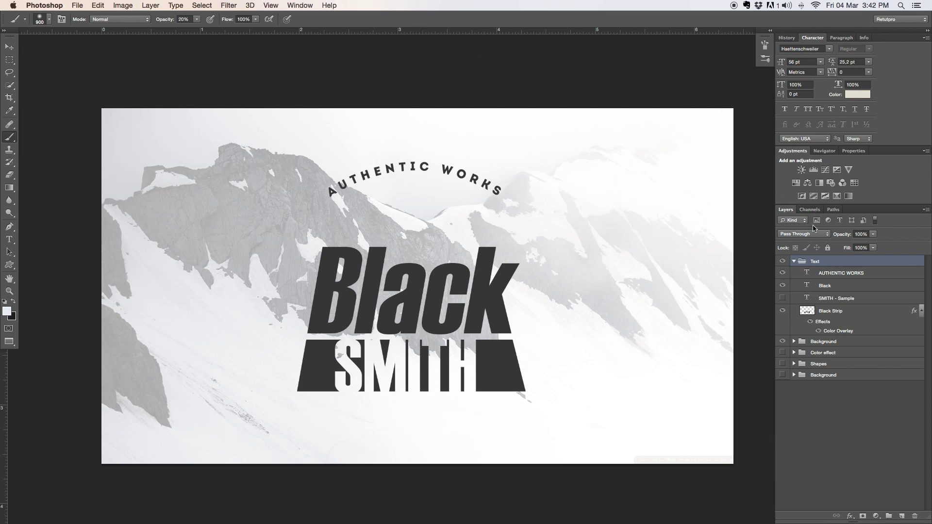
left_click(783, 272)
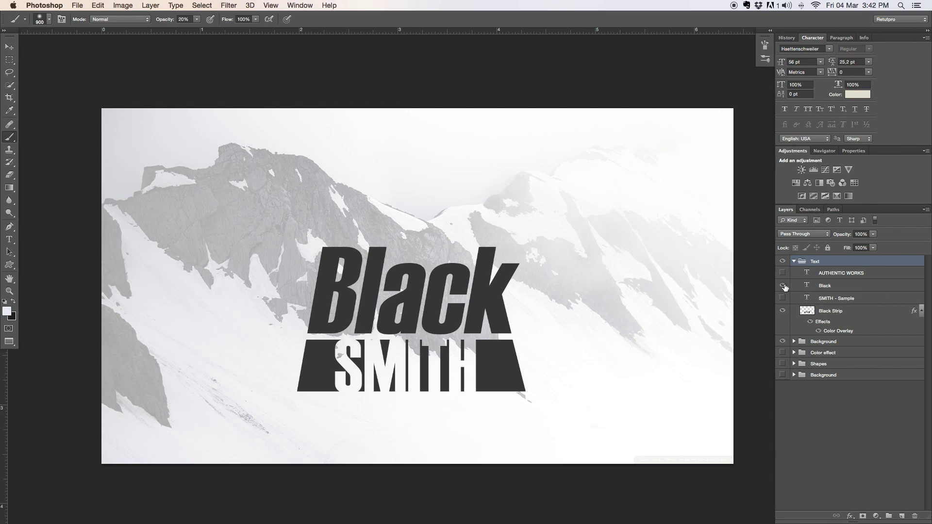
left_click(782, 286)
left_click(783, 311)
left_click(795, 261)
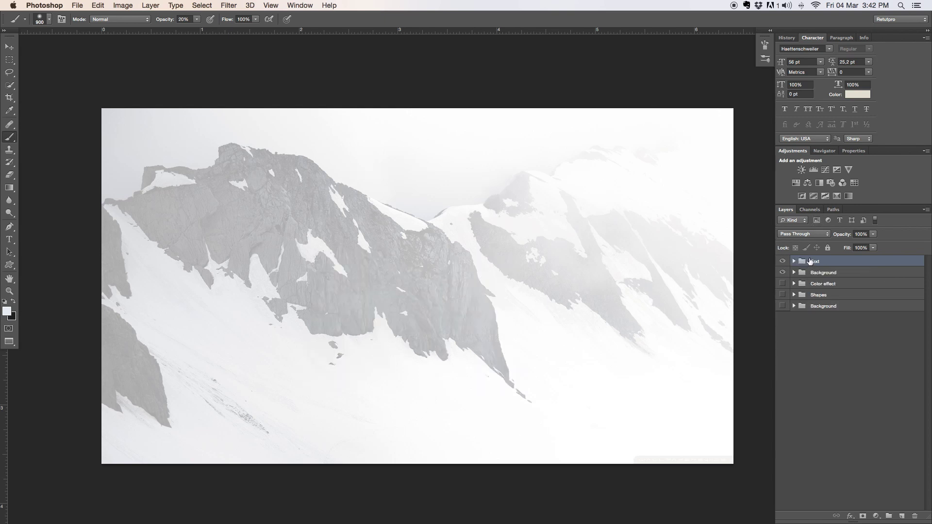
left_click(794, 261)
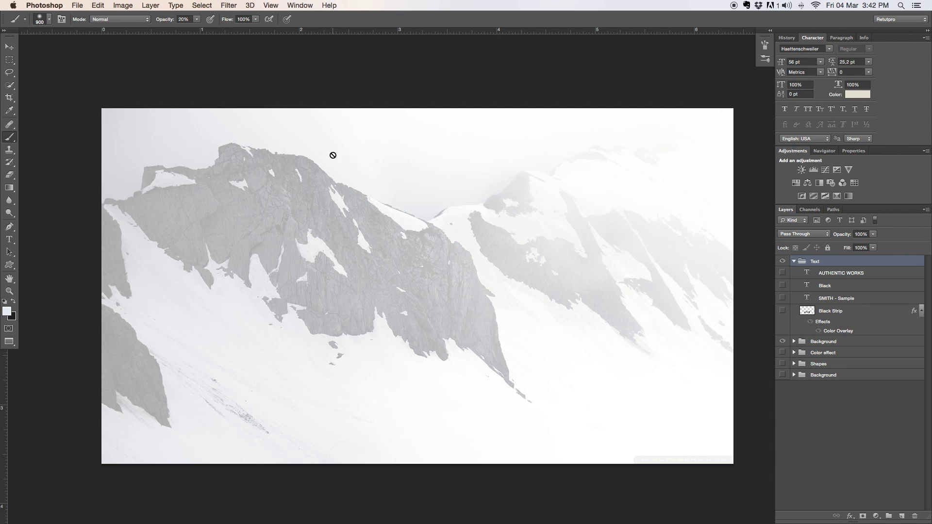
- Add a large paragraph text box over the mountains and enter "Black" in Haettenschweiler at 56 pt
left_click(10, 240)
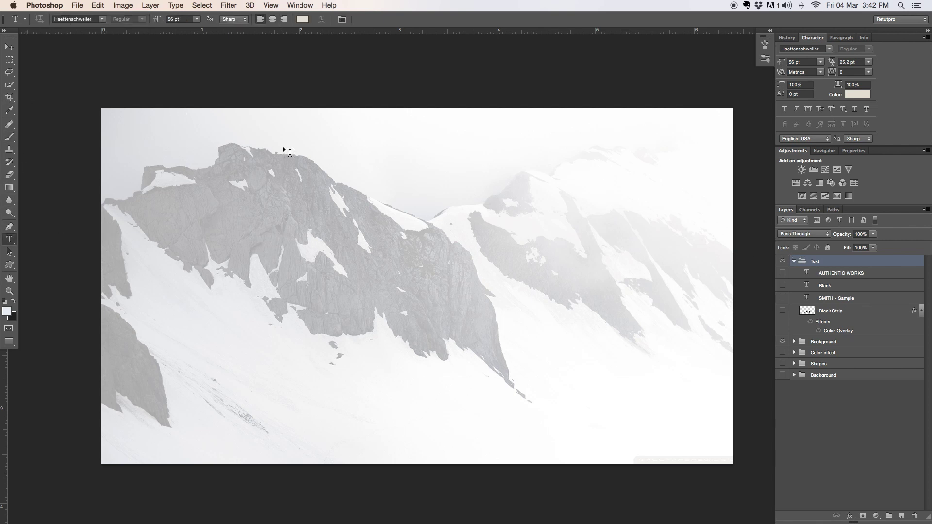
left_click_drag(247, 147, 653, 364)
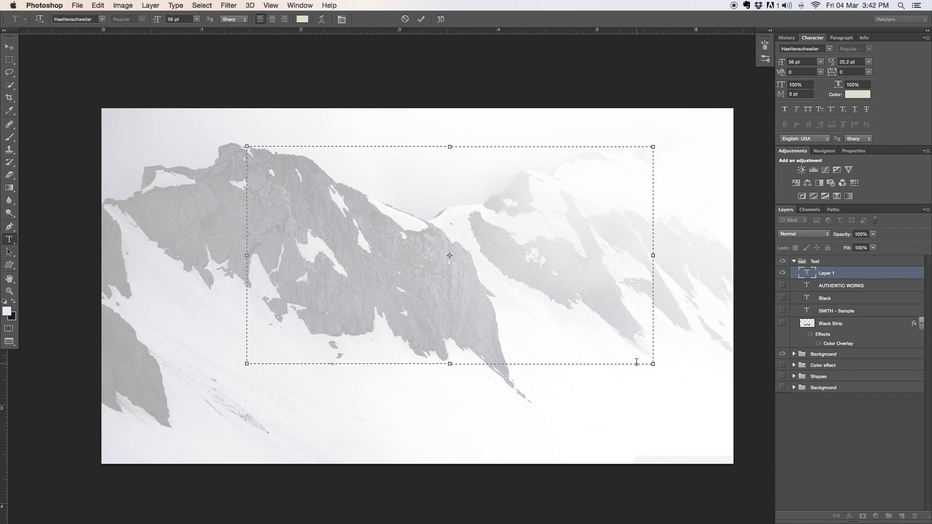
type("Black")
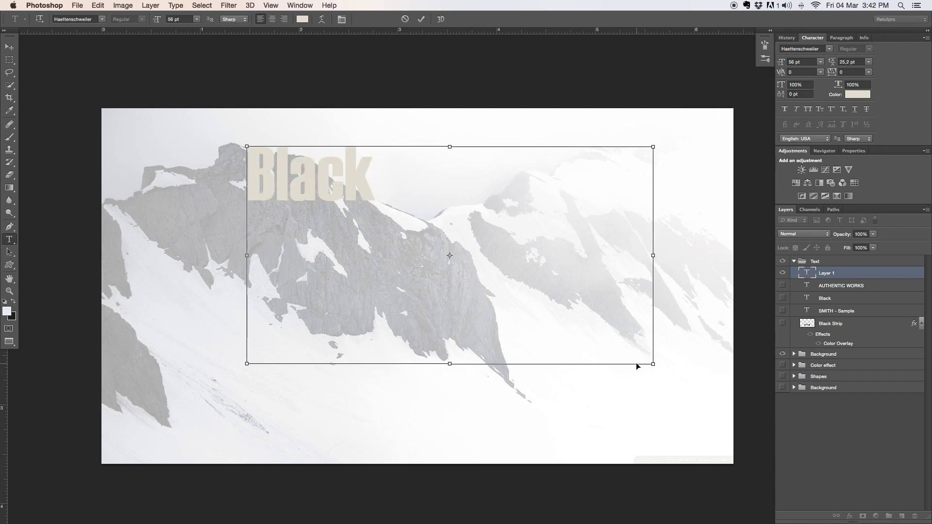
- Change the colour of the whole word "Black" to dark grey #464645
key("super+a")
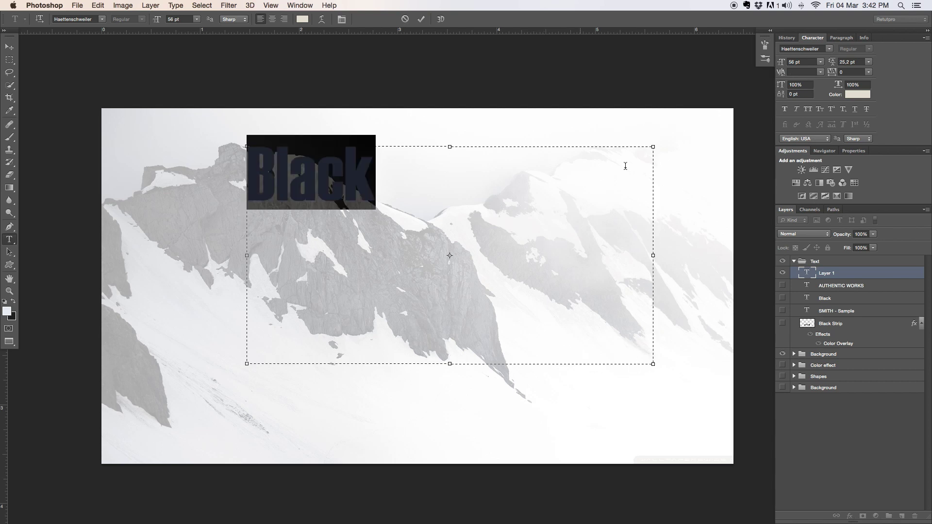
left_click(302, 20)
left_click_drag(478, 376, 467, 438)
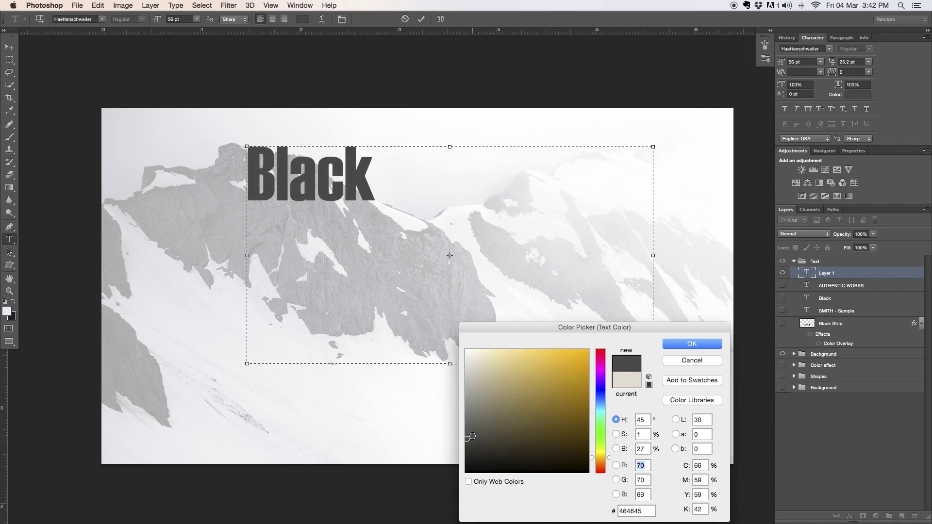
left_click(692, 344)
left_click(353, 172)
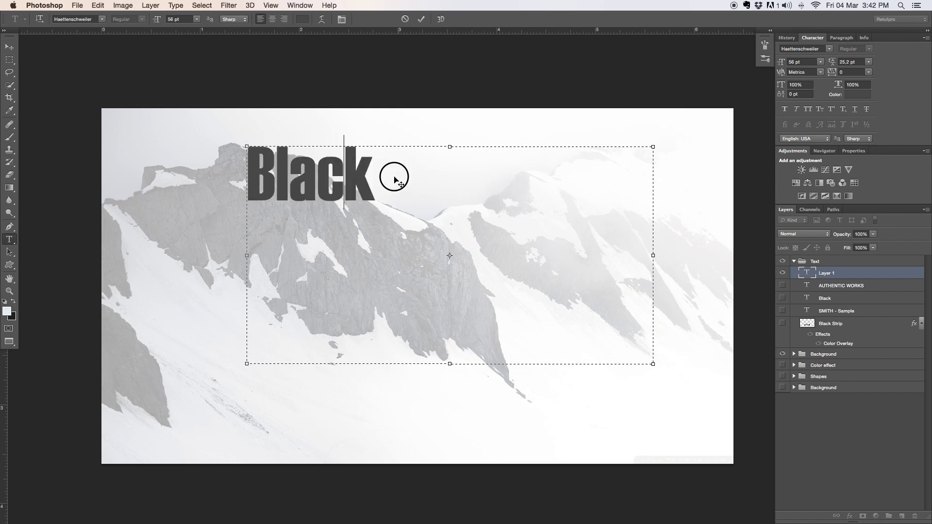
- Set the word "Black" to 90 pt with faux italic and commit the text
left_click_drag(395, 177, 194, 163)
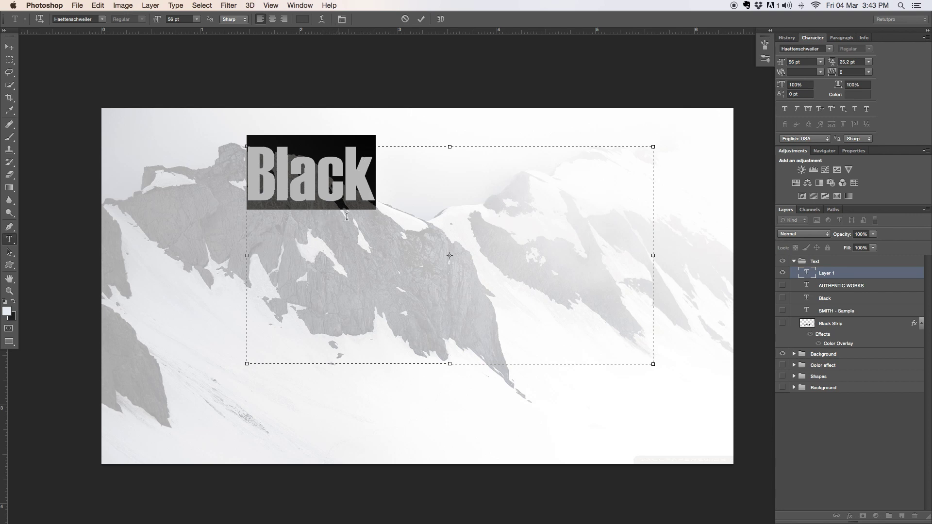
left_click_drag(161, 23, 165, 19)
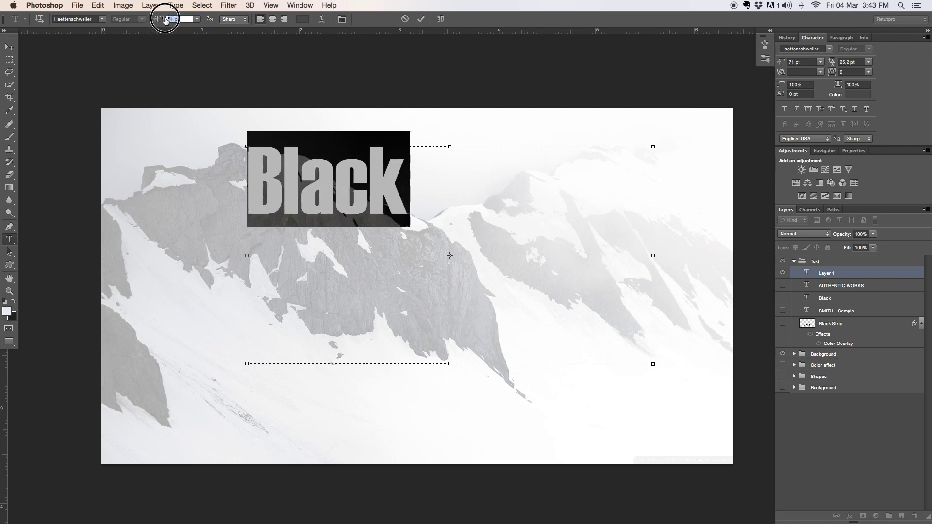
type("90")
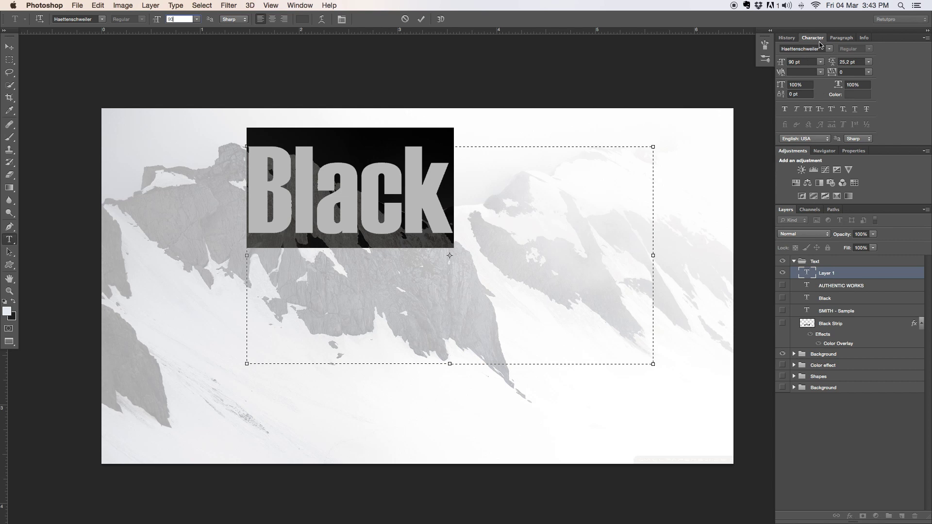
left_click(300, 5)
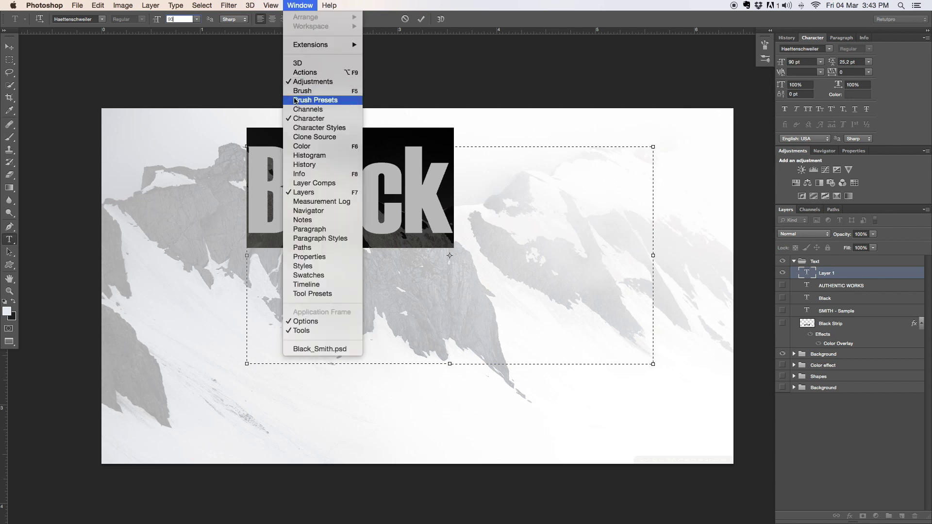
left_click(301, 121)
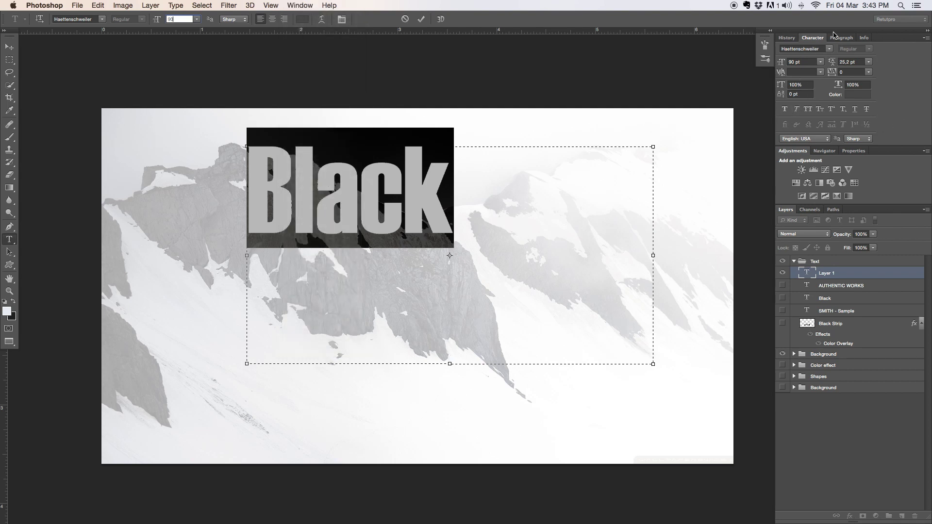
left_click(796, 109)
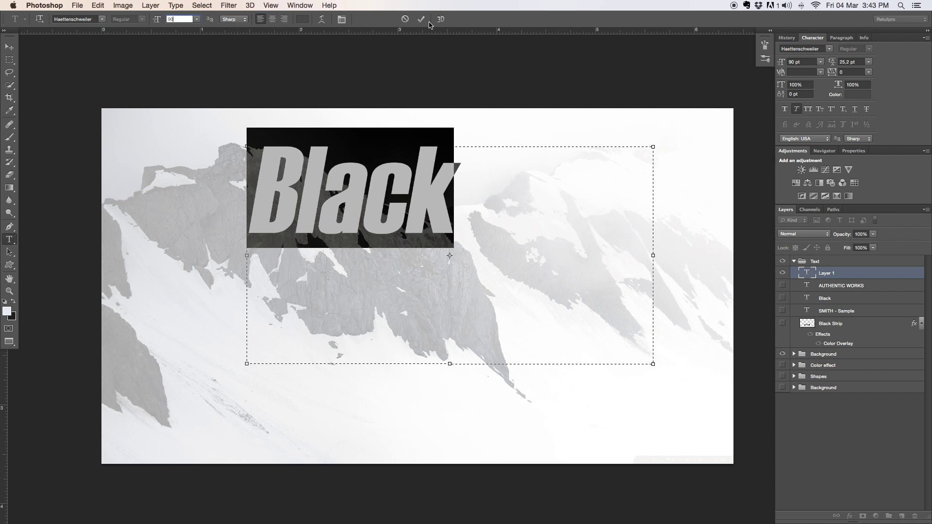
left_click(421, 19)
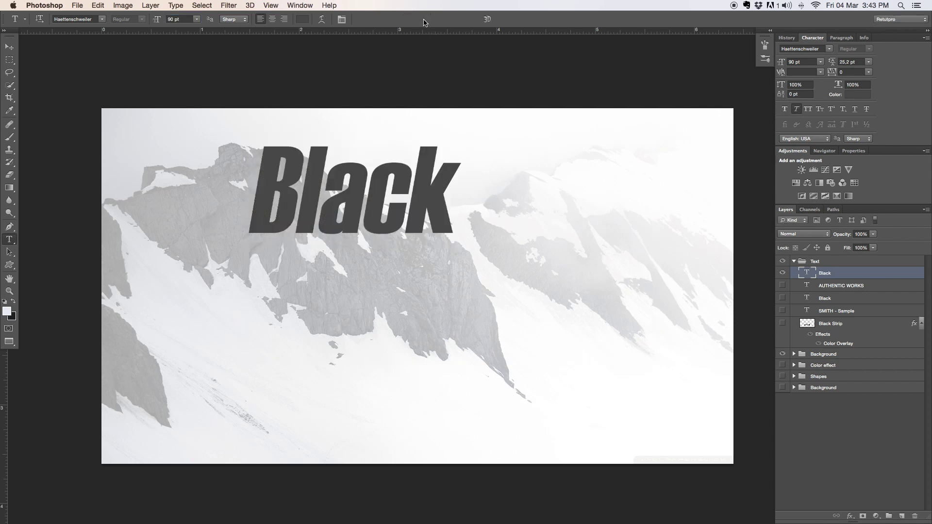
- Move the new "Black" text to the middle of the canvas and take its layer out above the Text group
left_click(12, 49)
left_click_drag(334, 189, 405, 286)
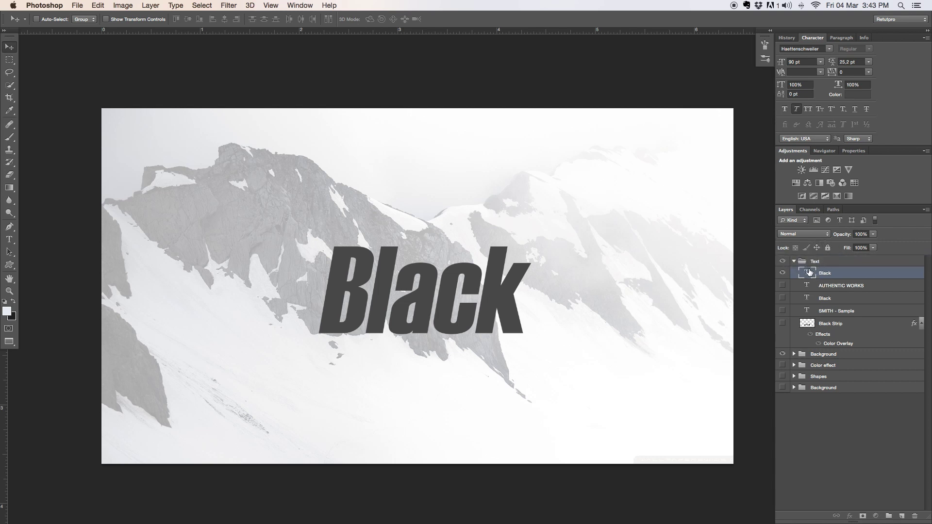
mouse_move(809, 273)
left_mouse_down()
mouse_move(828, 256)
mouse_move(801, 346)
mouse_move(823, 330)
mouse_move(819, 247)
mouse_move(816, 261)
left_mouse_up()
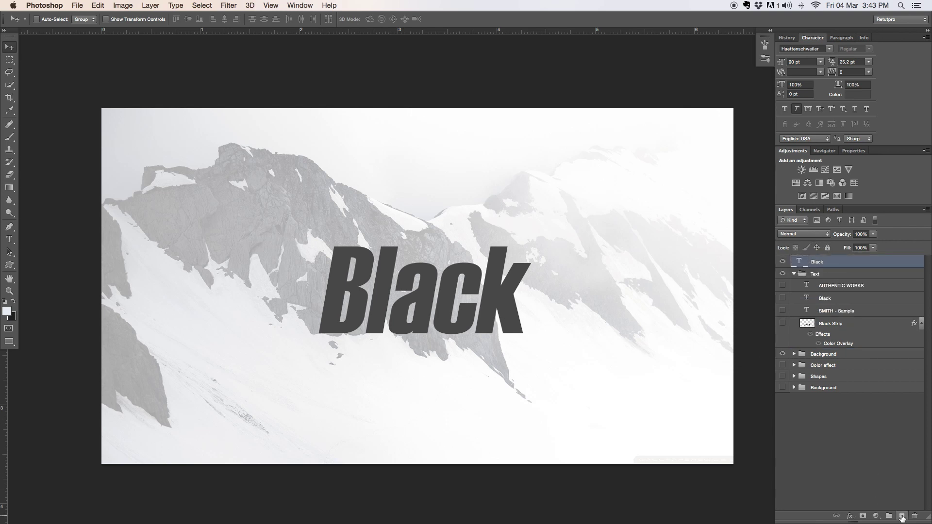
- Add a new layer beneath the "Black" text layer and marquee a wide rectangle just below the word, extending past both ends
left_click(901, 517)
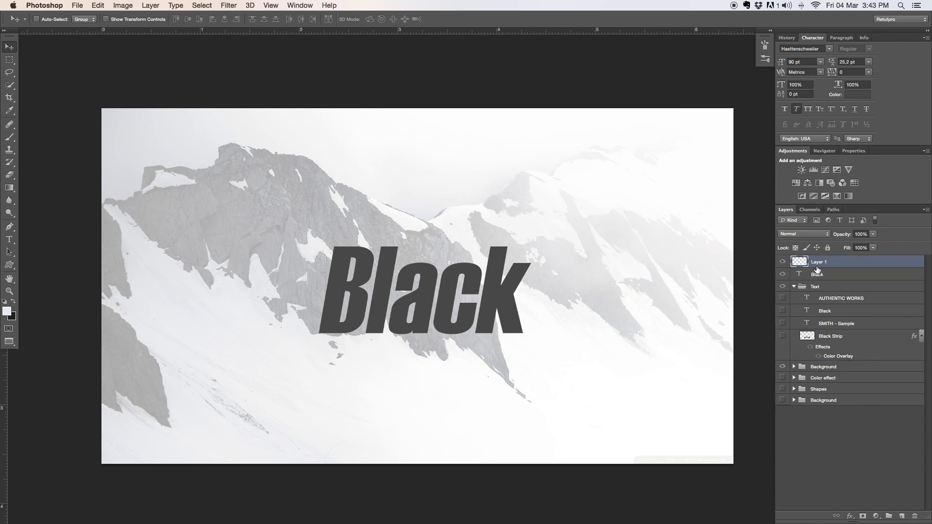
mouse_move(819, 265)
left_mouse_down()
mouse_move(816, 288)
mouse_move(819, 280)
left_mouse_up()
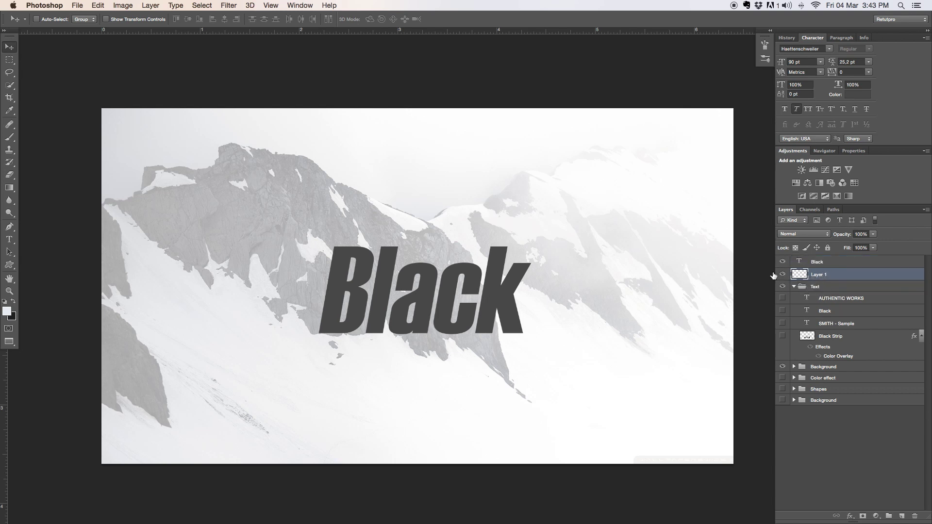
left_click(9, 59)
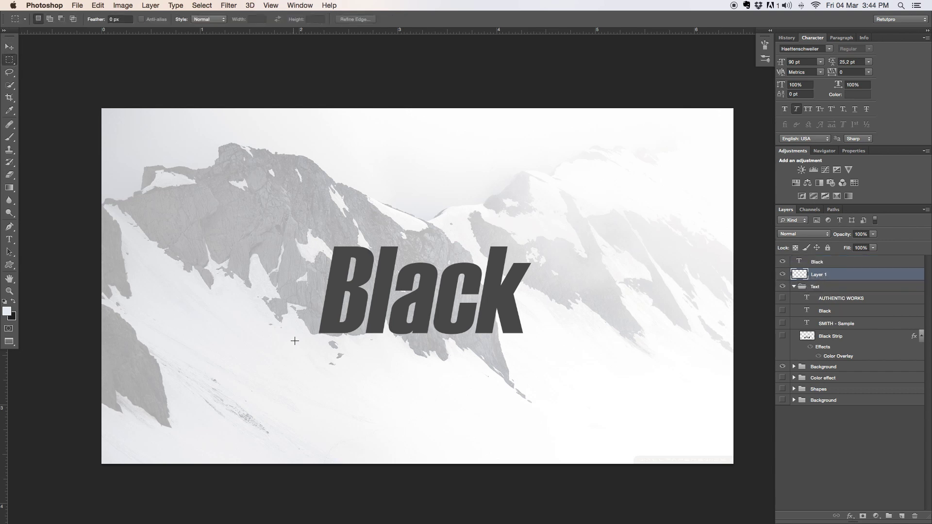
left_click_drag(292, 340, 554, 397)
- Fill the rectangular selection with the dark grey sampled from the word "Black" at Normal mode and 100% opacity, and deselect
right_click(439, 360)
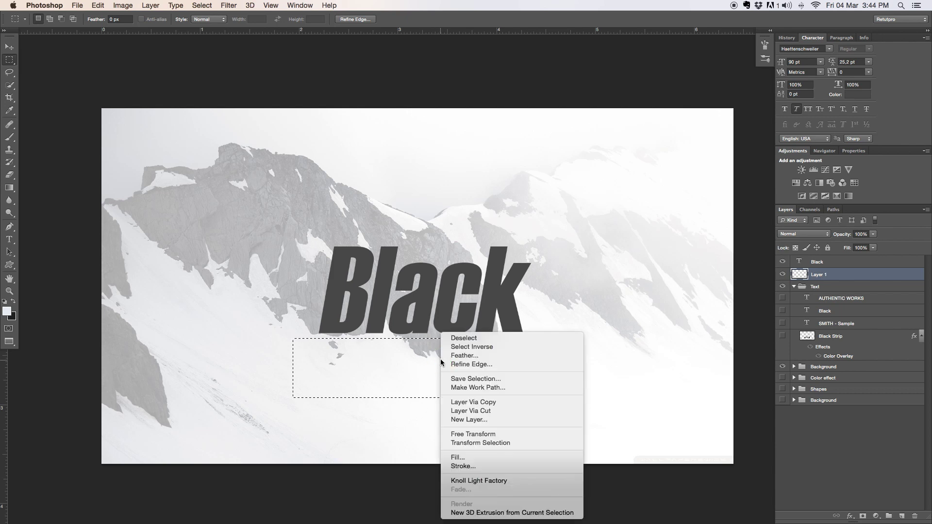
left_click(483, 458)
left_click_drag(459, 183, 705, 160)
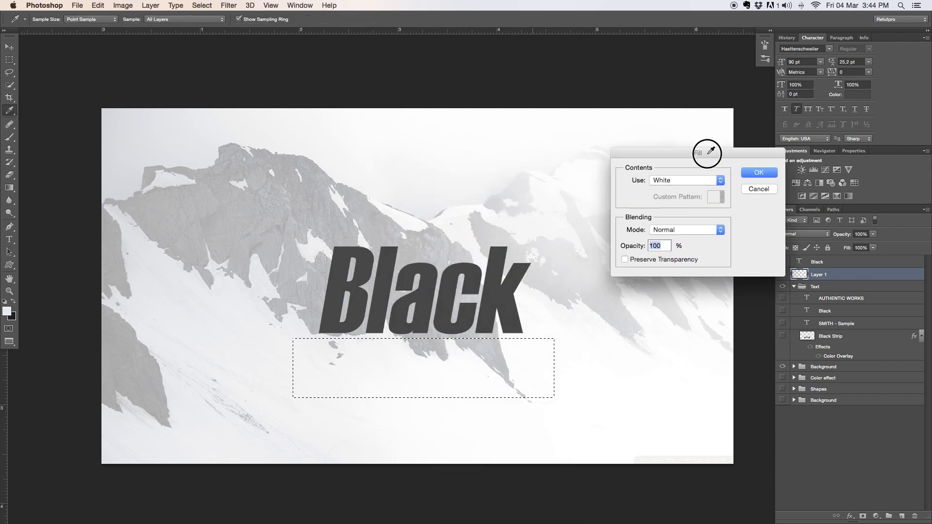
left_click(687, 179)
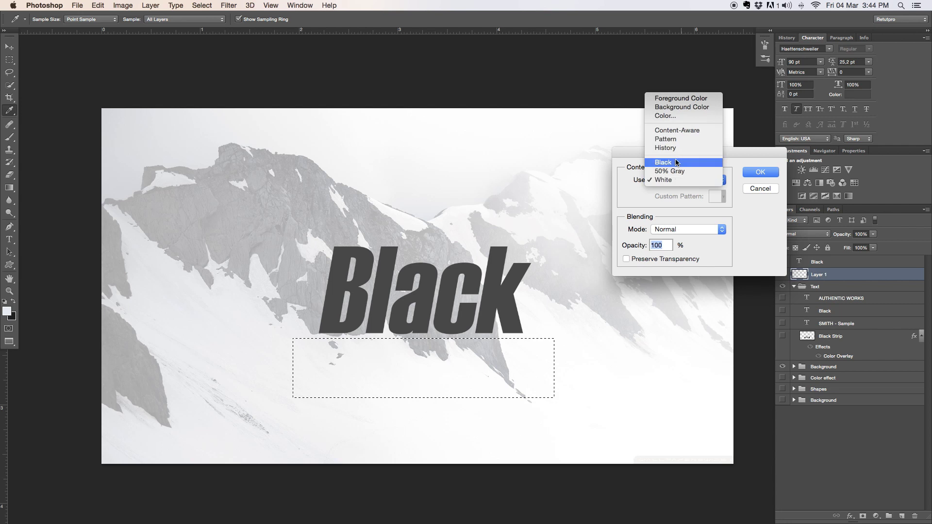
left_click(669, 117)
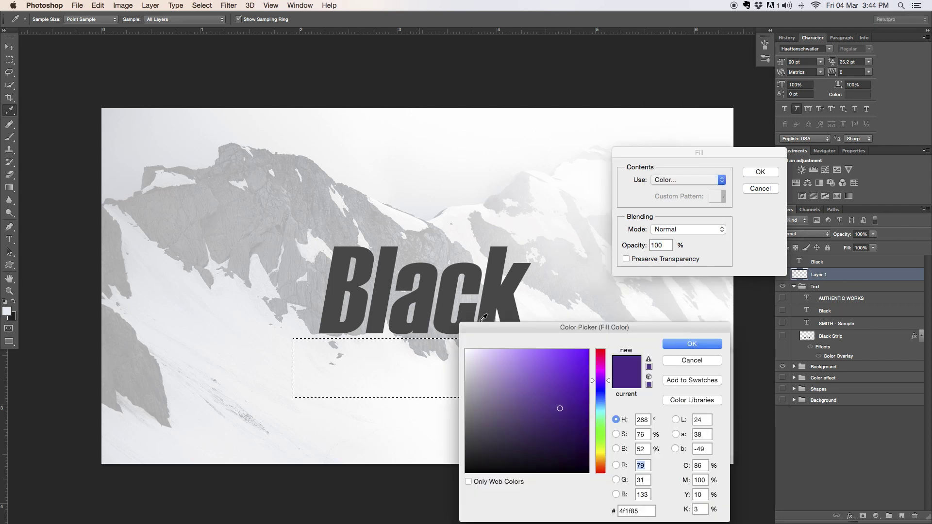
left_click(453, 279)
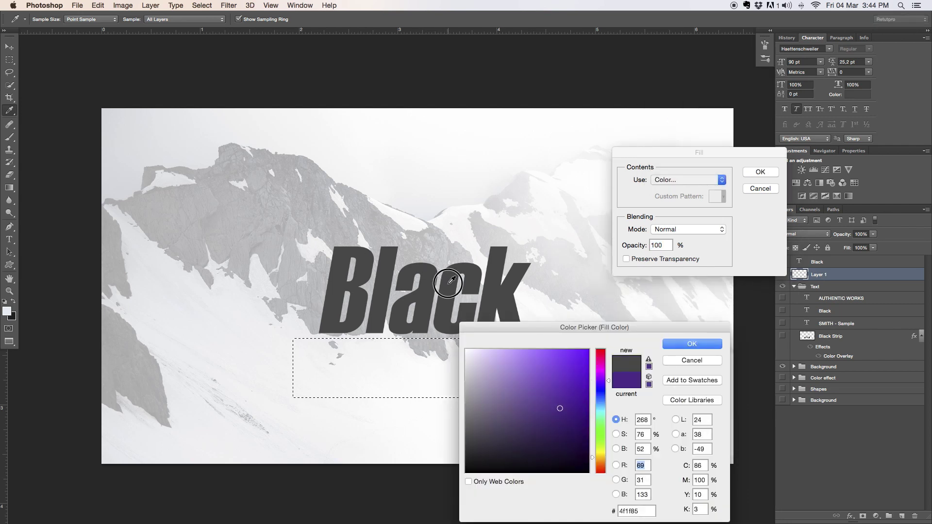
left_click(691, 344)
left_click(758, 173)
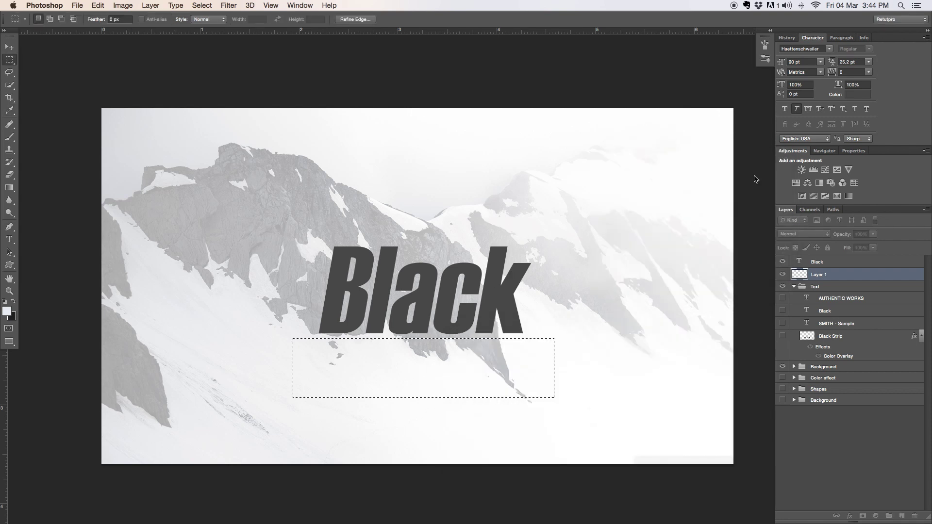
key("super+d")
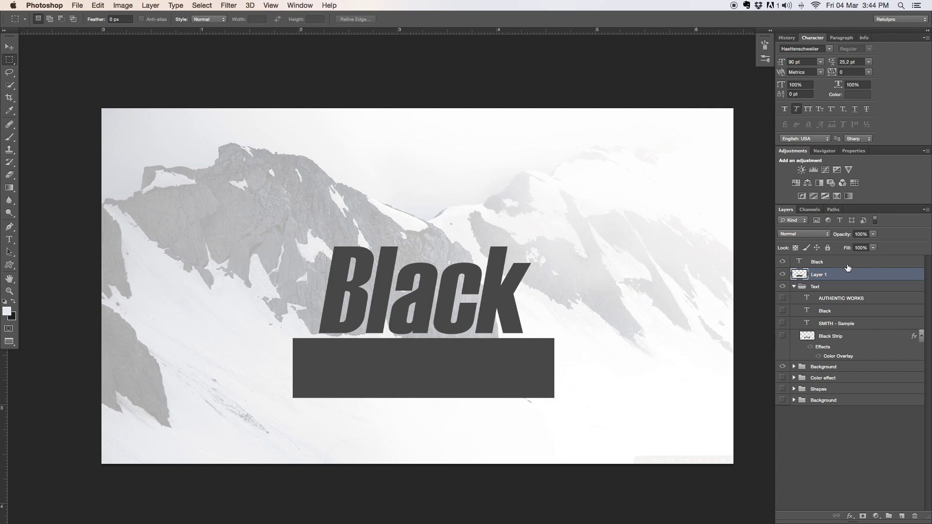
left_click(12, 226)
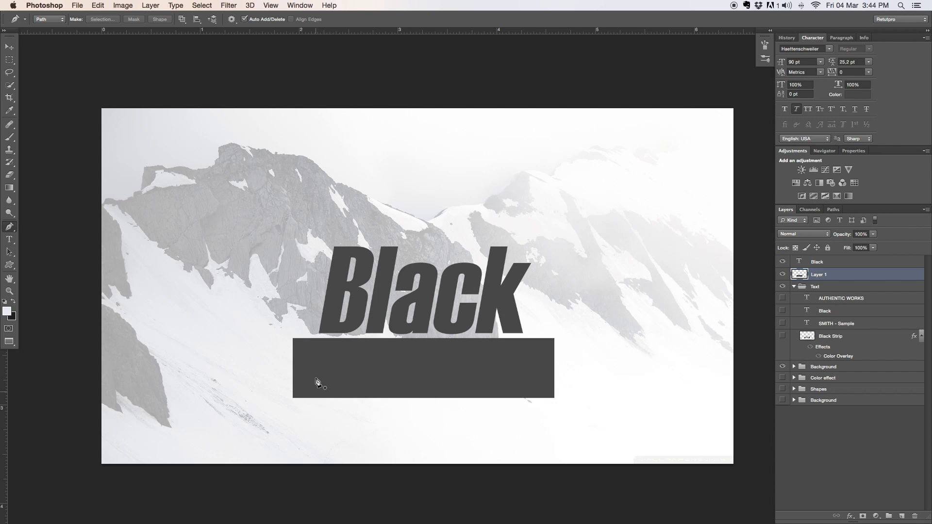
left_click(333, 250)
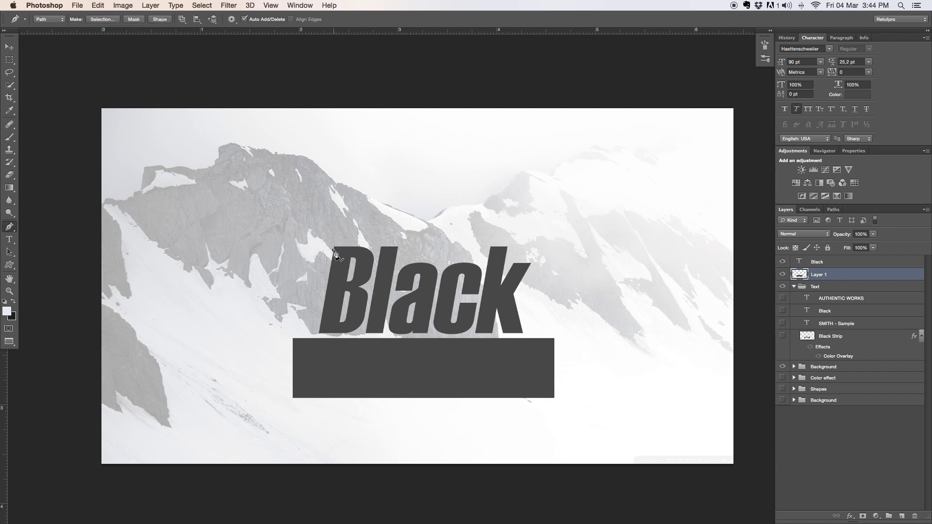
left_click(309, 403)
key("z")
left_click_drag(325, 336, 390, 236)
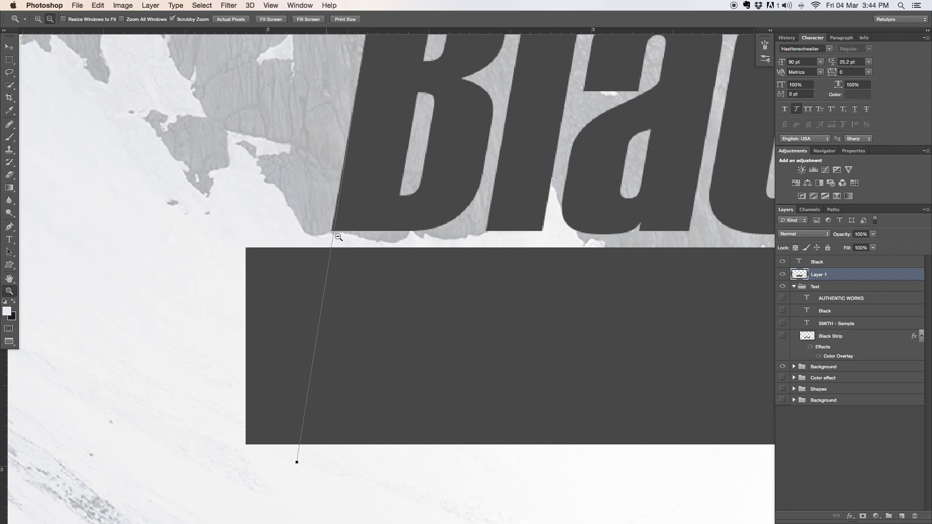
- Draw a closed Pen path that follows the slanted left edge of the "B" down through the strip and around its left end
key("p")
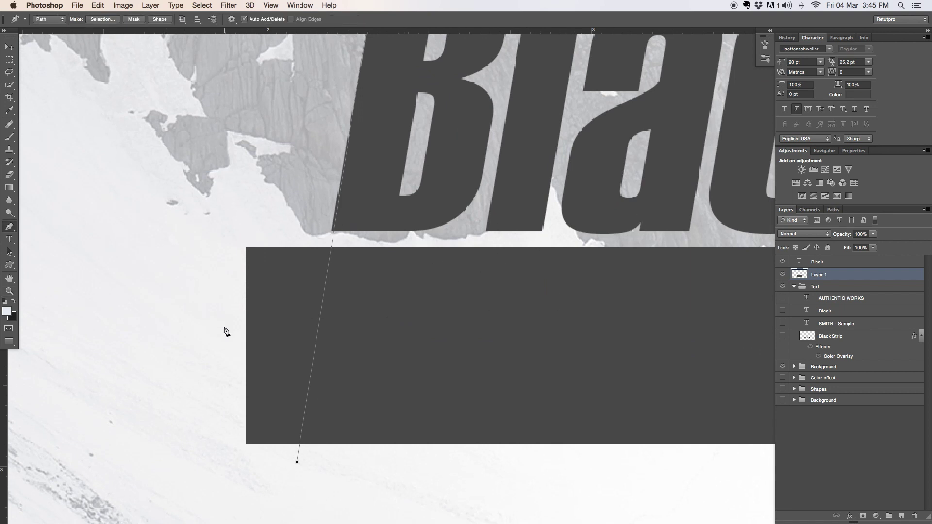
left_click_drag(428, 165, 406, 262)
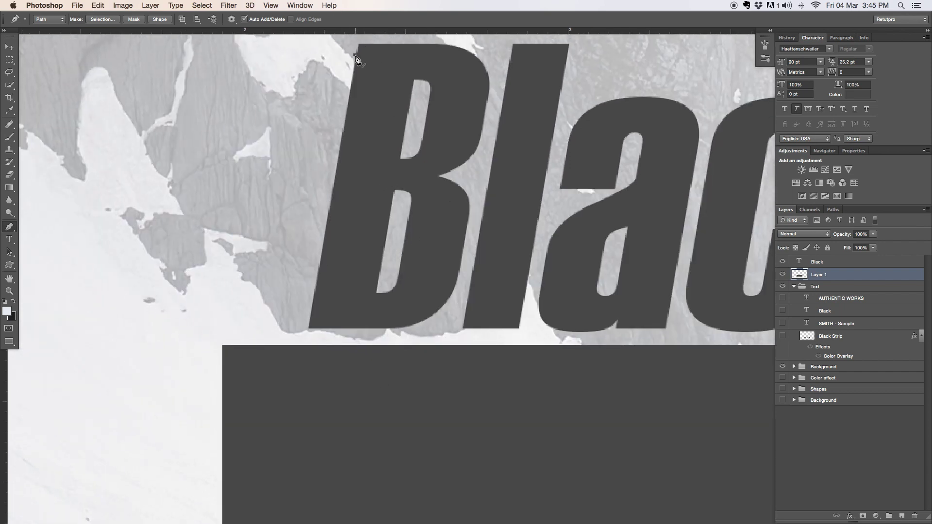
left_click_drag(362, 63, 366, 14)
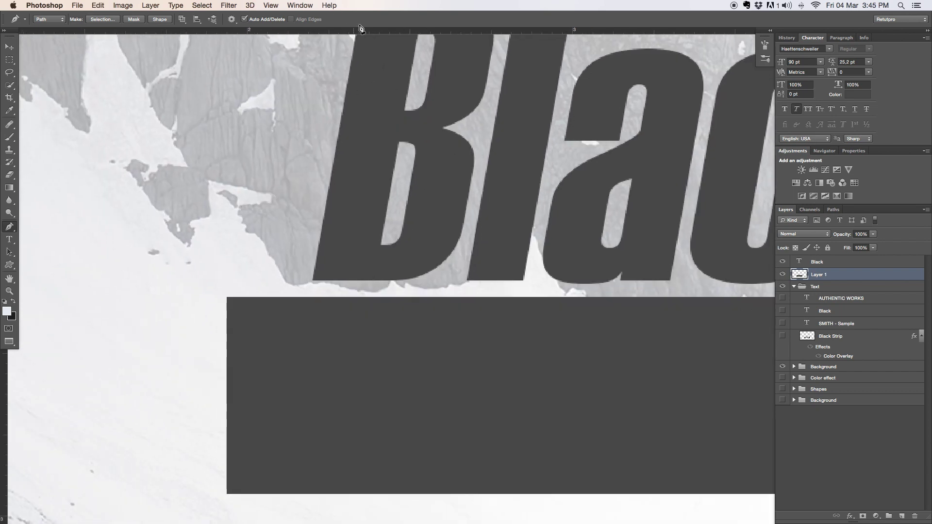
left_click(274, 505)
key("z")
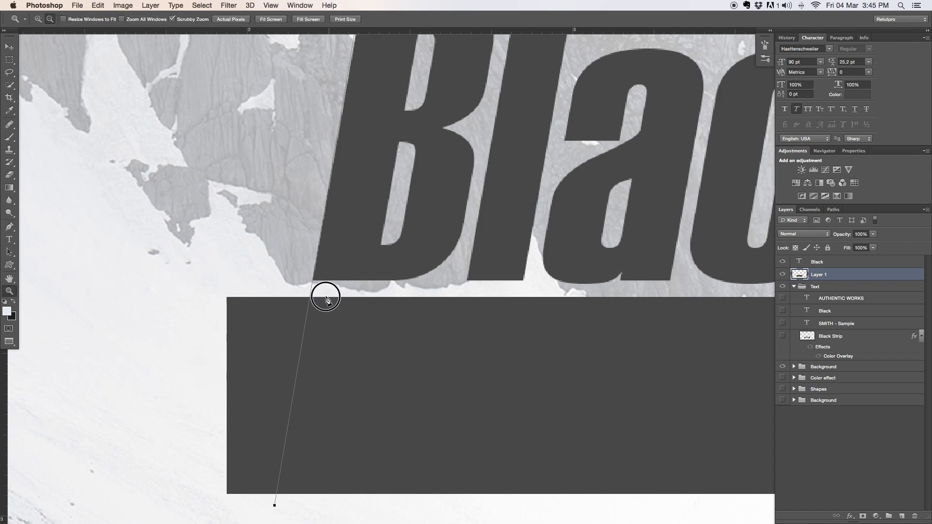
left_click_drag(322, 298, 308, 297)
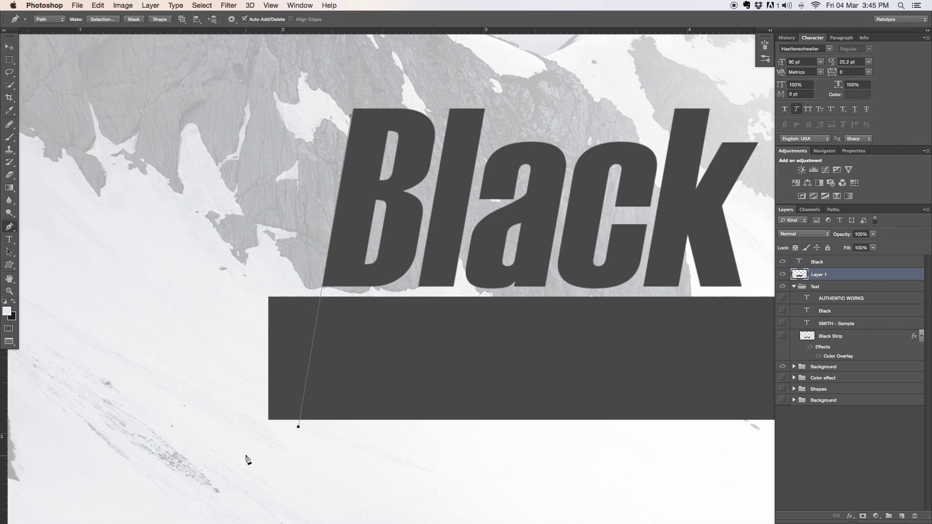
left_click(257, 427)
left_click(250, 323)
left_click(252, 239)
left_click(305, 212)
left_click(321, 160)
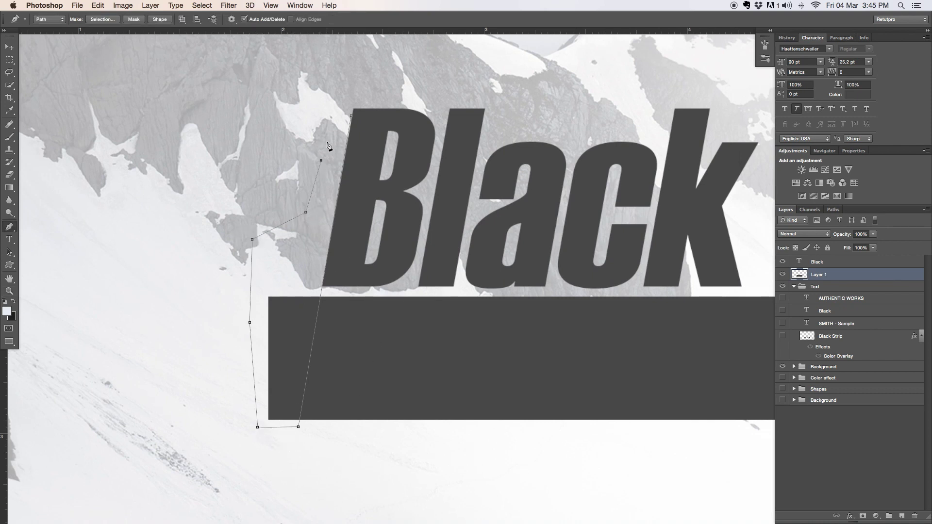
left_click(352, 118)
- Convert the path around the strip's left end into a new anti-aliased selection with a 0-pixel feather radius
right_click(287, 306)
left_click(315, 348)
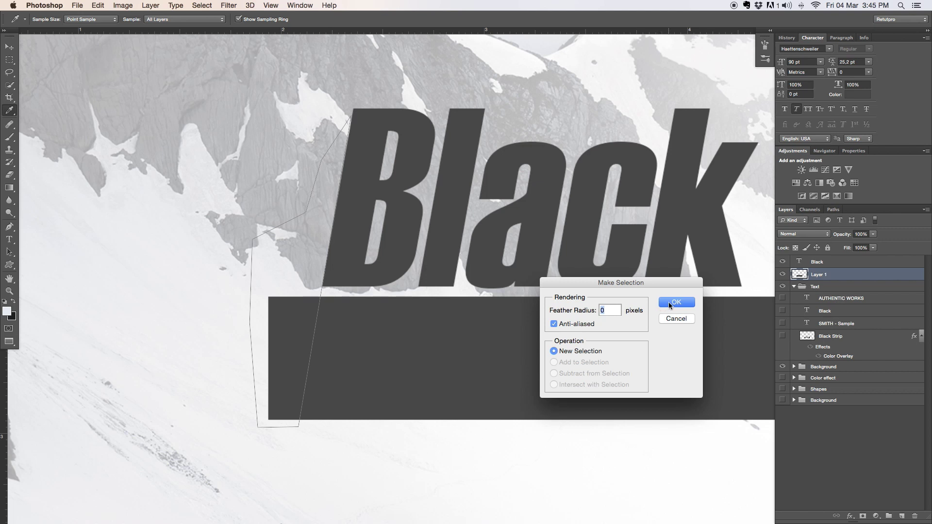
left_click(671, 303)
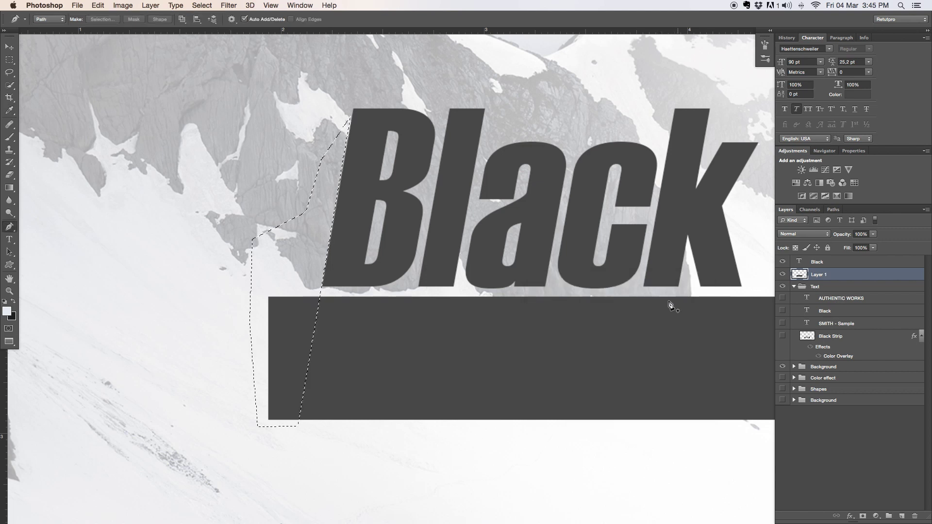
- Rename Layer 1 as "Strip" and delete the selected left end of the rectangle, clearing the selection
double_click(833, 275)
type("Strip")
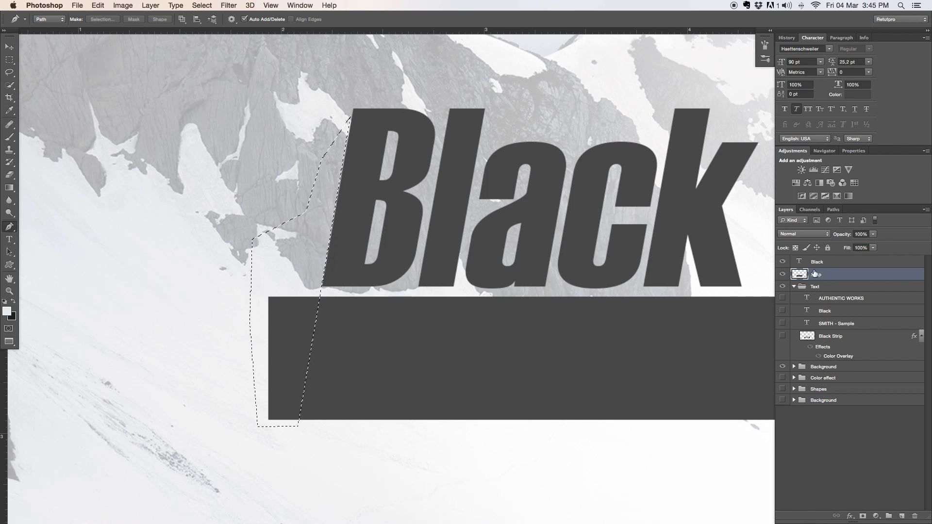
key("Return")
key("Delete")
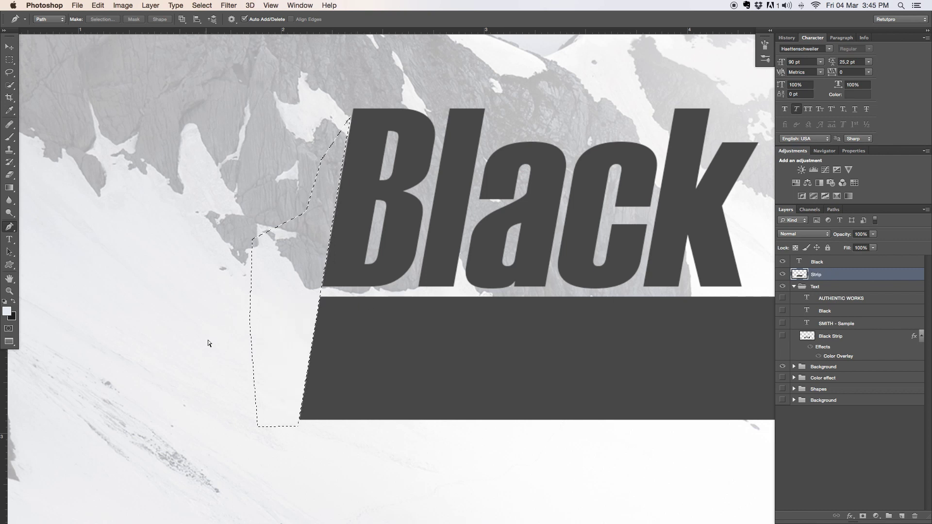
key("ctrl+d")
- Draw a closed Pen path that continues the slanted right leg of the "k" through the strip and encloses its right end
key("z")
left_click(371, 209, "alt")
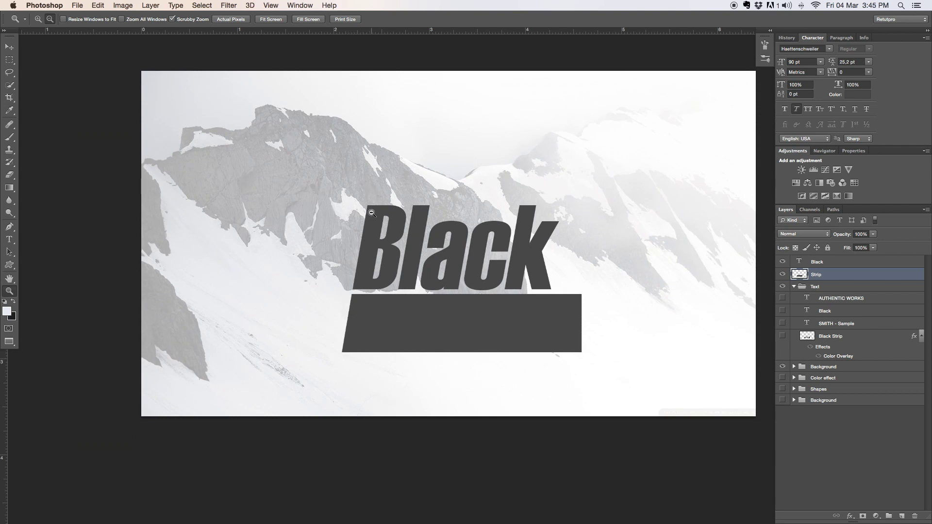
scroll(412, 320, "down", 3)
scroll(412, 320, "right", 3)
left_click_drag(500, 285, 565, 253)
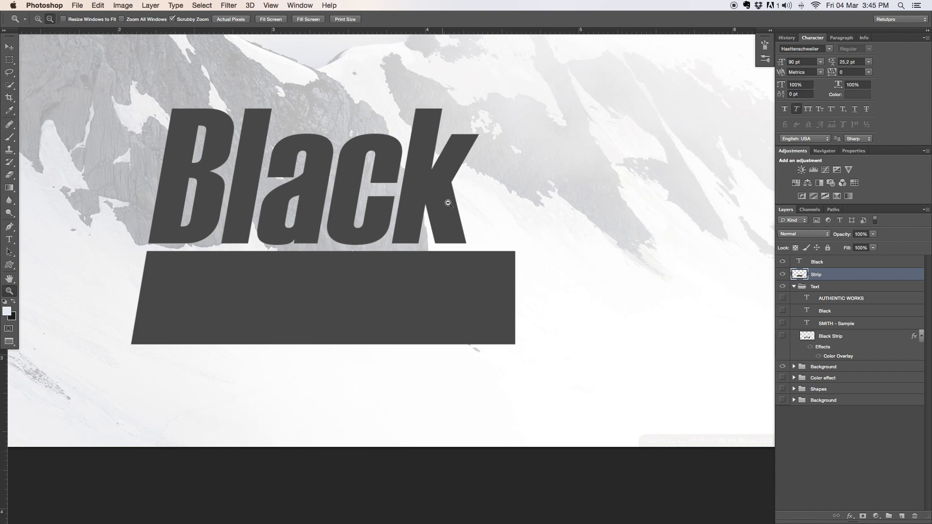
key("p")
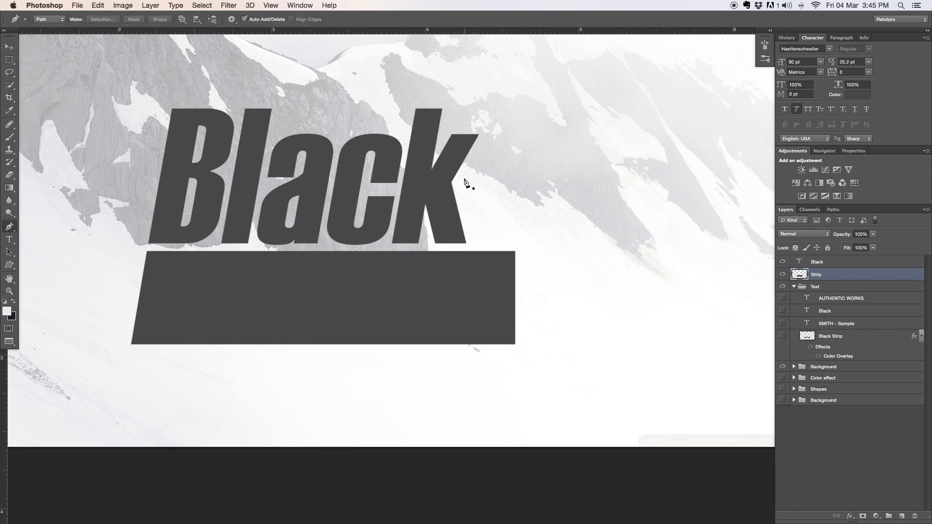
left_click(452, 182)
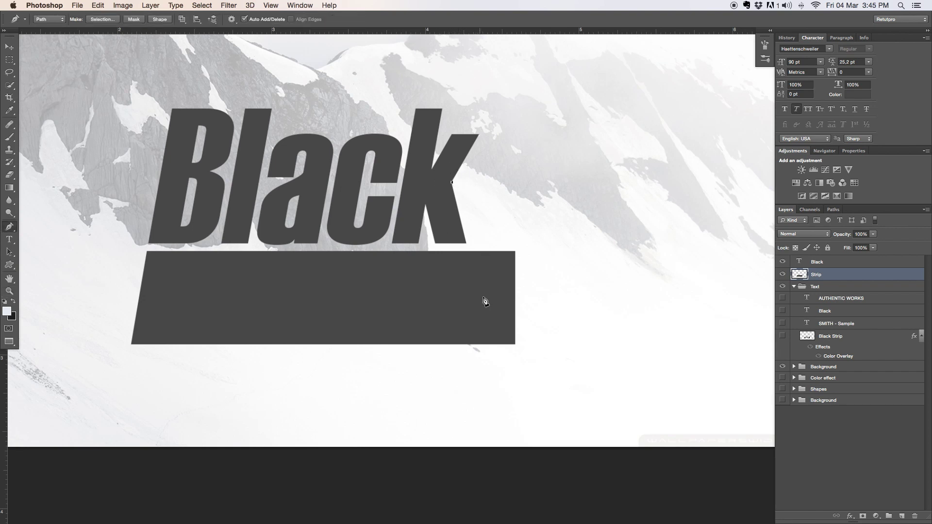
left_click(492, 351)
left_click(542, 357)
left_click(558, 260)
left_click(548, 206)
left_click(522, 204)
left_click(452, 182)
- Turn the path into a selection, delete the strip's right end inside it, and deselect
right_click(479, 228)
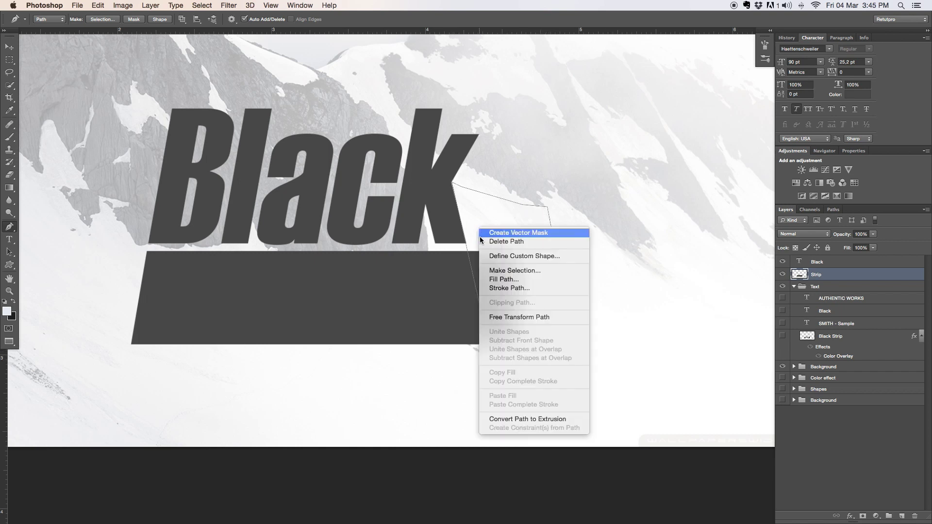
left_click(501, 268)
key("Return")
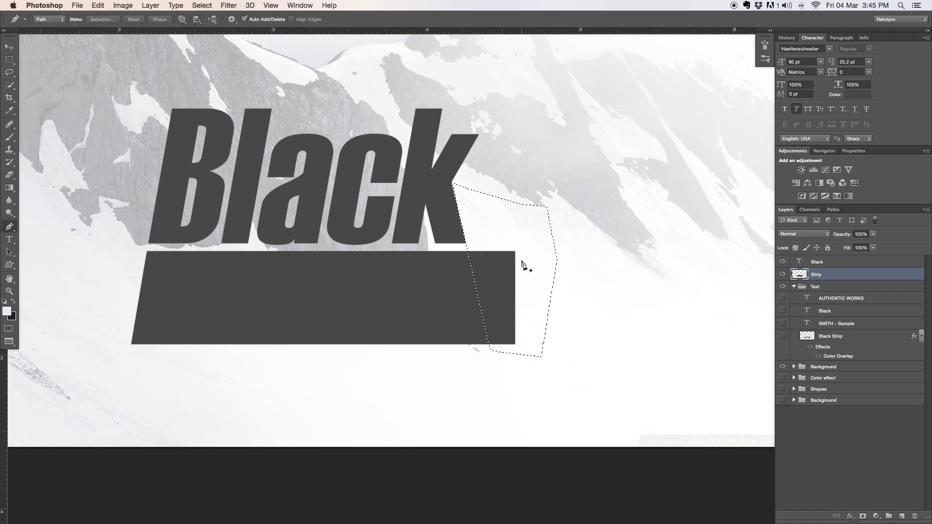
key("Delete")
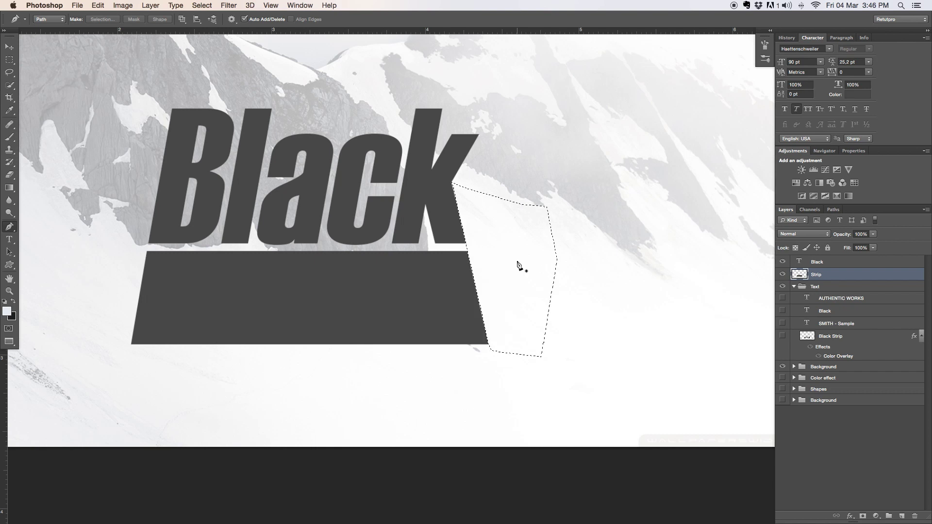
key("super+d")
- Add a paragraph text box above the word "Black" and enter "SMITH" in 90 pt Haettenschweiler with faux italic
key("z")
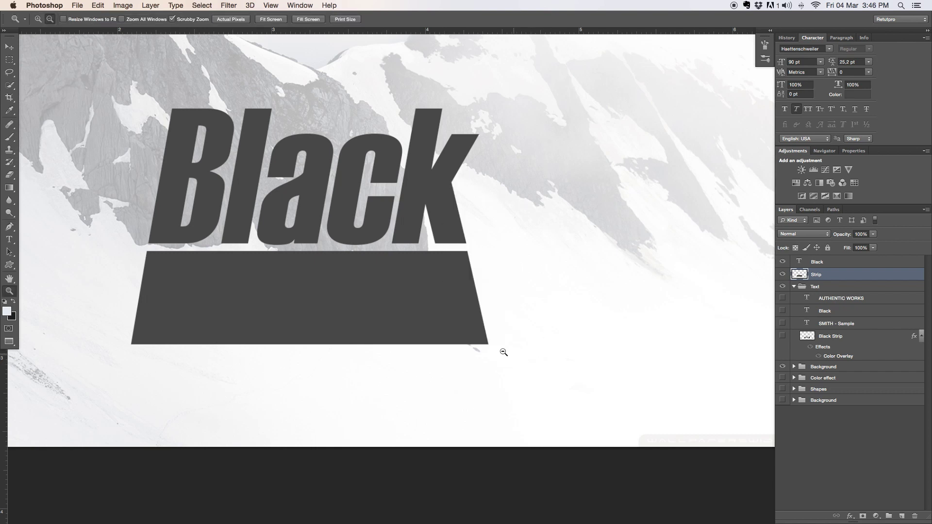
left_click(502, 350)
left_click(527, 349)
left_click_drag(517, 324, 426, 316)
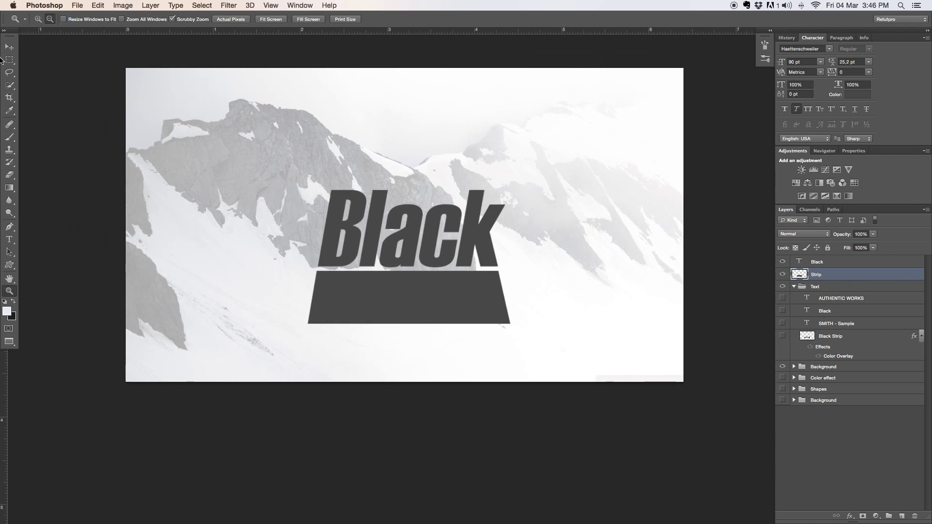
left_click(9, 239)
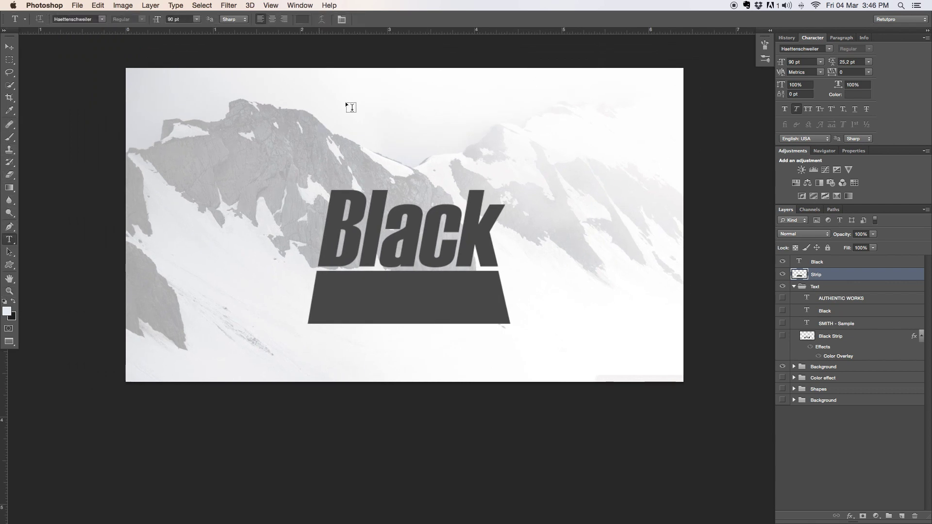
left_click_drag(358, 89, 618, 174)
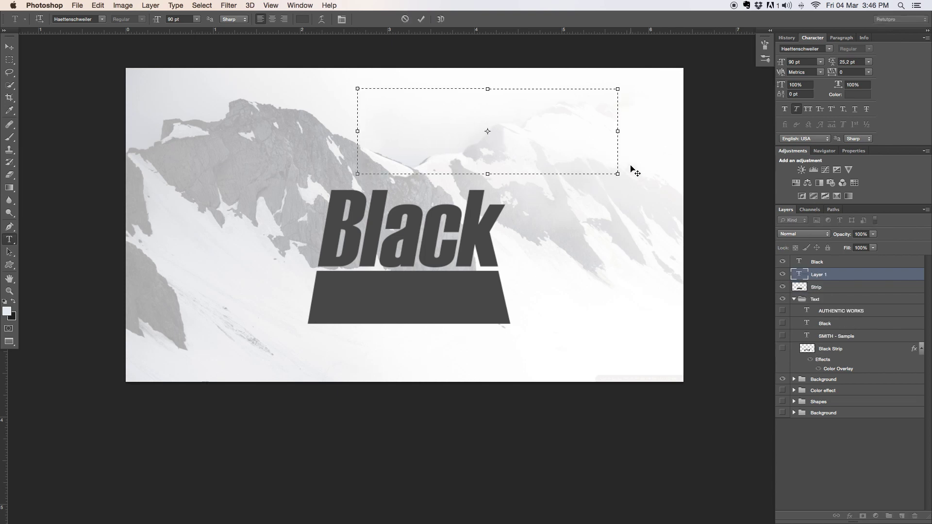
type("SMITH")
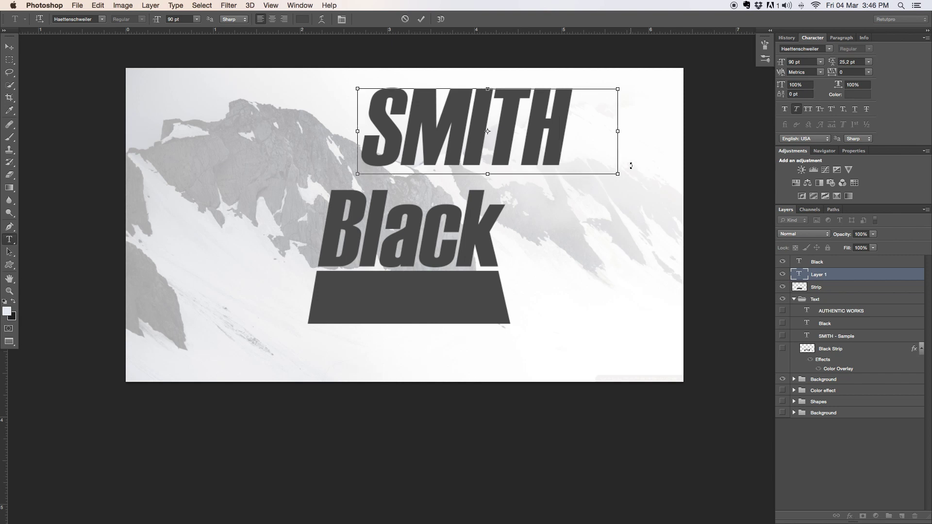
- Remove the faux italic from the SMITH text and reduce its size to 56 pt
key("super+a")
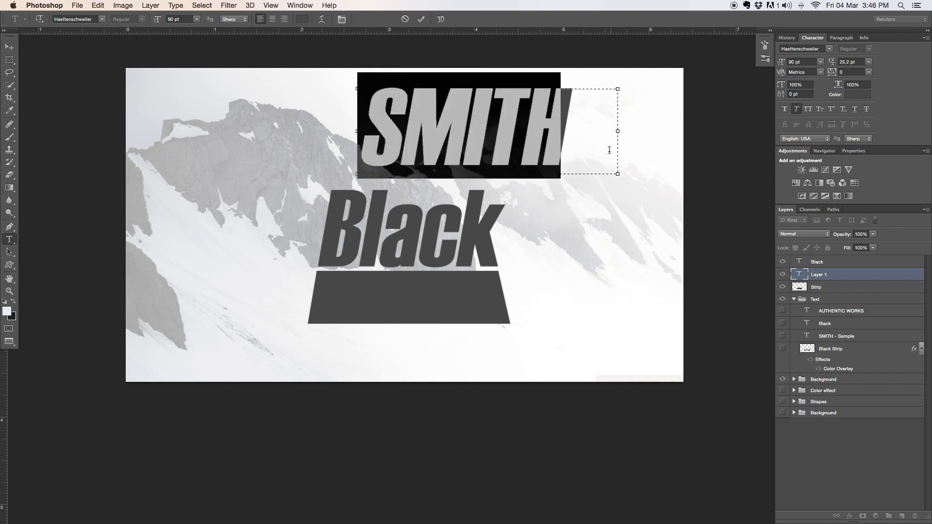
left_click_drag(549, 110, 289, 90)
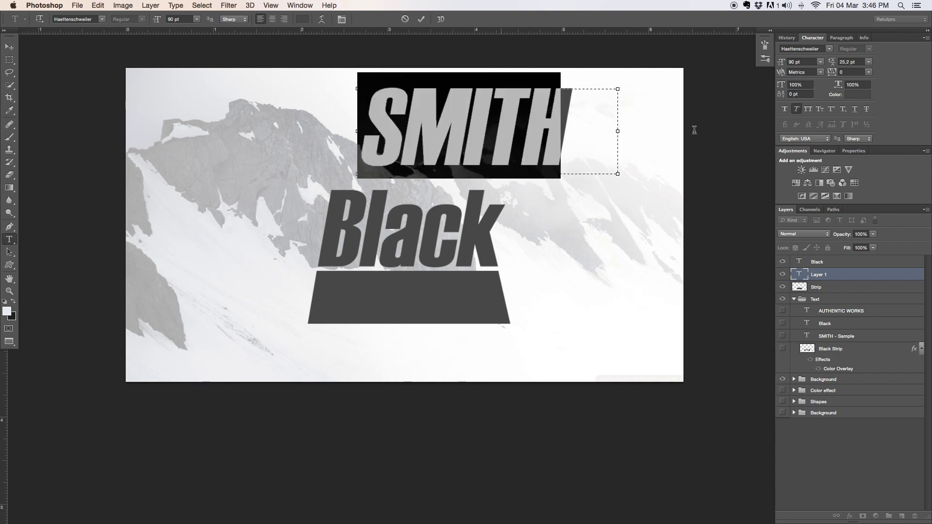
left_click(797, 110)
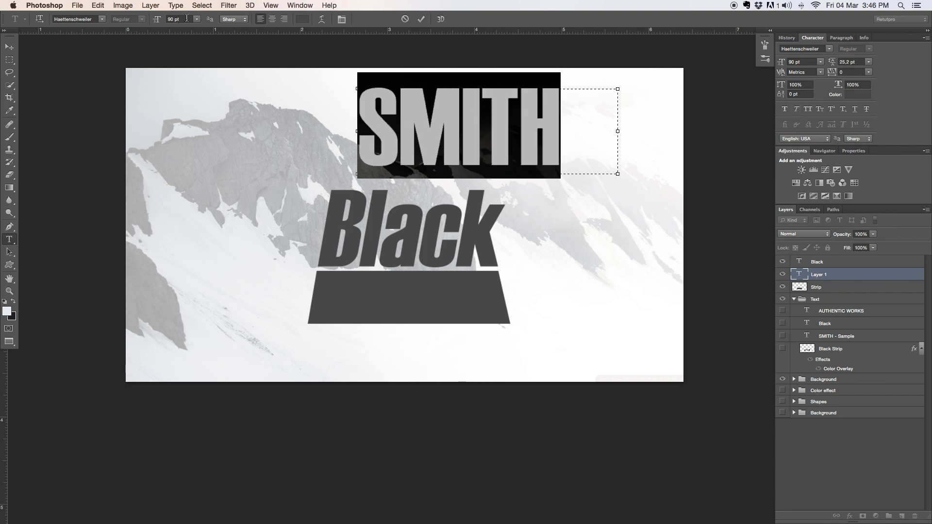
left_click_drag(156, 23, 142, 22)
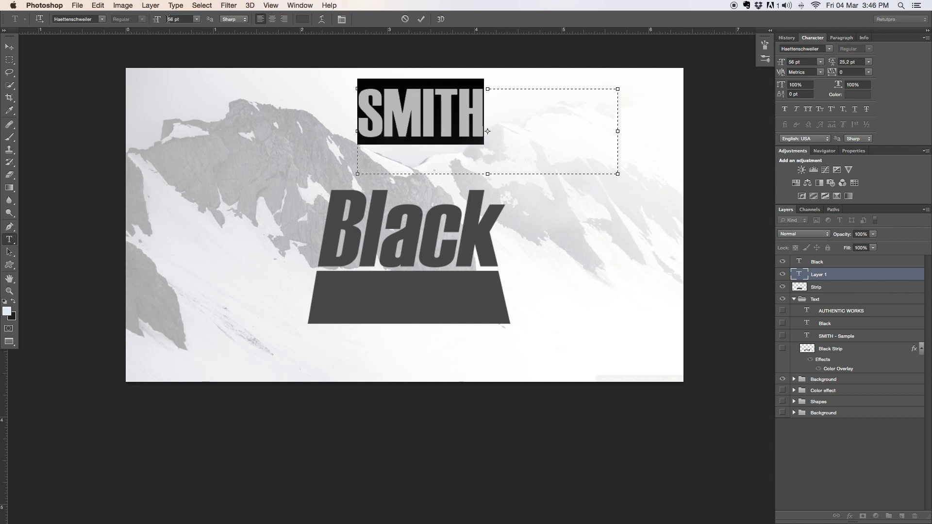
left_click(421, 19)
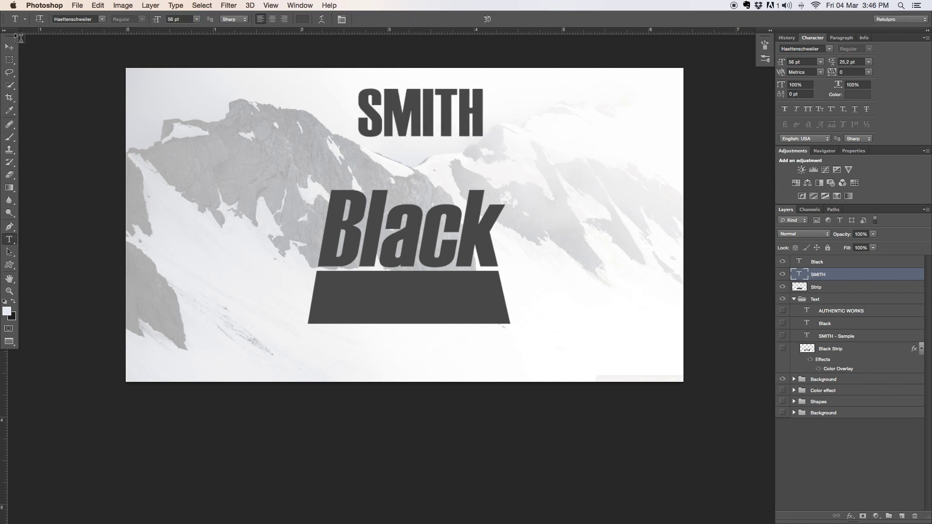
- Move the SMITH text down onto the strip and recolor it off-white #fafbfc sampled from the image
left_click(8, 47)
left_click_drag(392, 114, 430, 322)
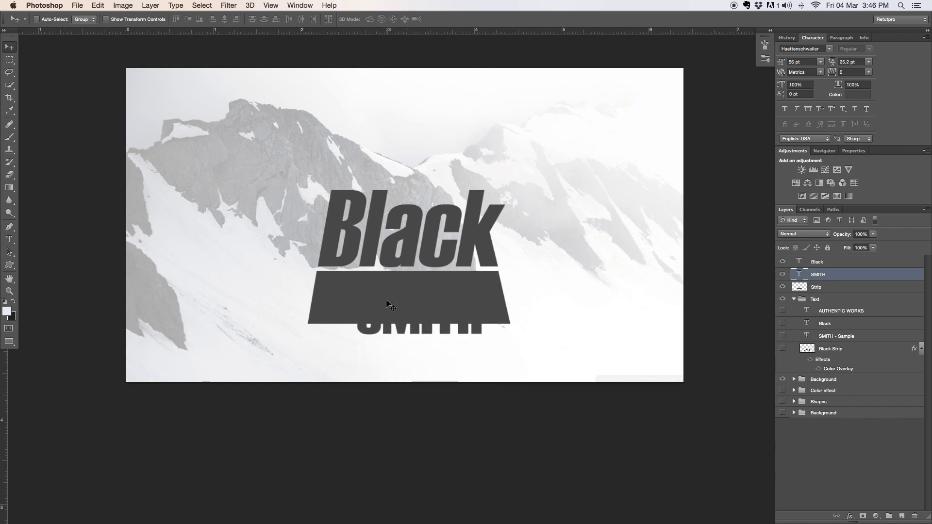
key("t")
left_click(418, 323)
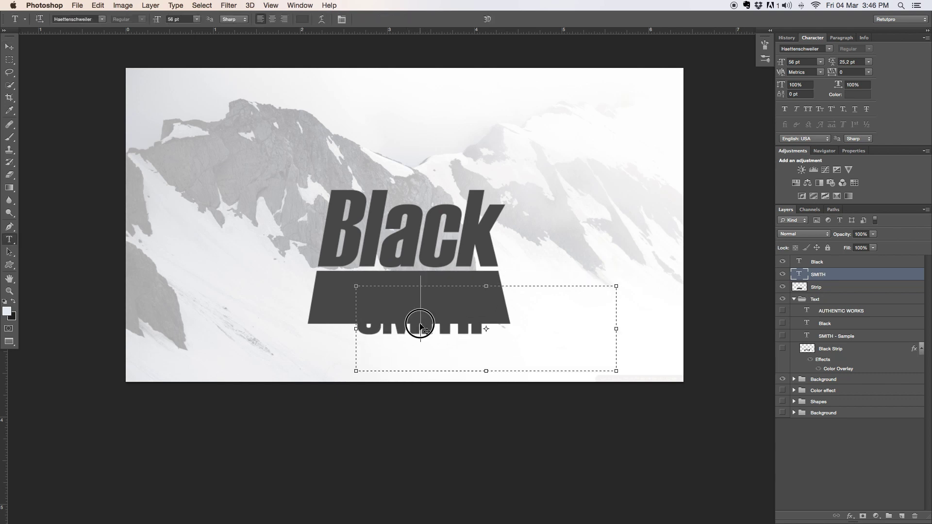
left_click_drag(514, 314, 233, 308)
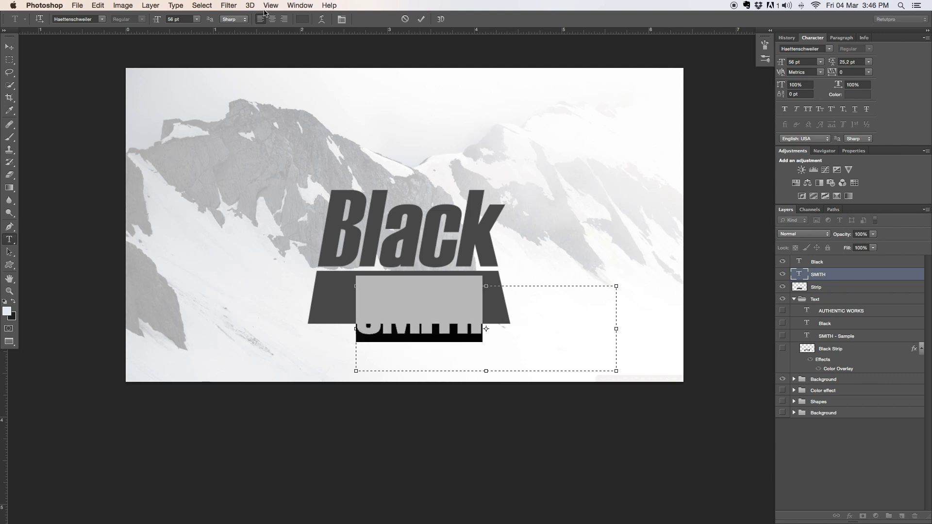
left_click(302, 19)
left_click(412, 121)
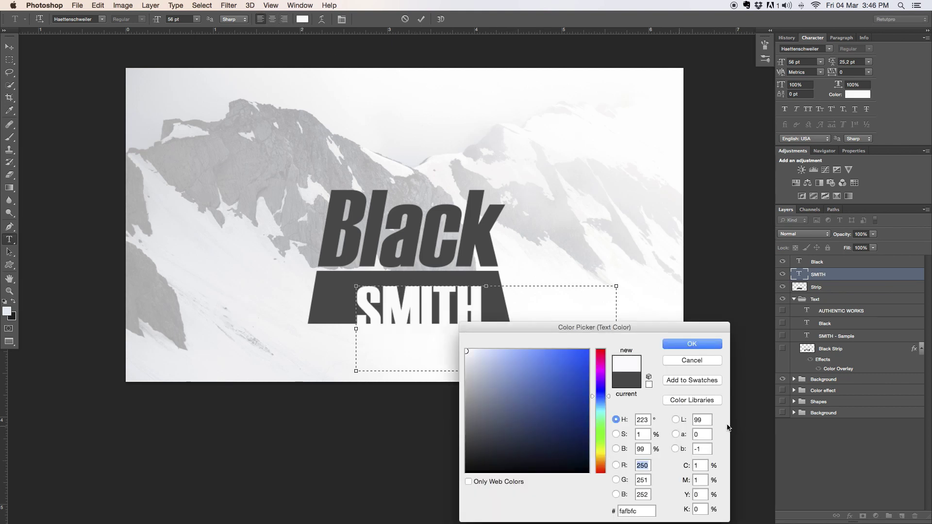
left_click(704, 345)
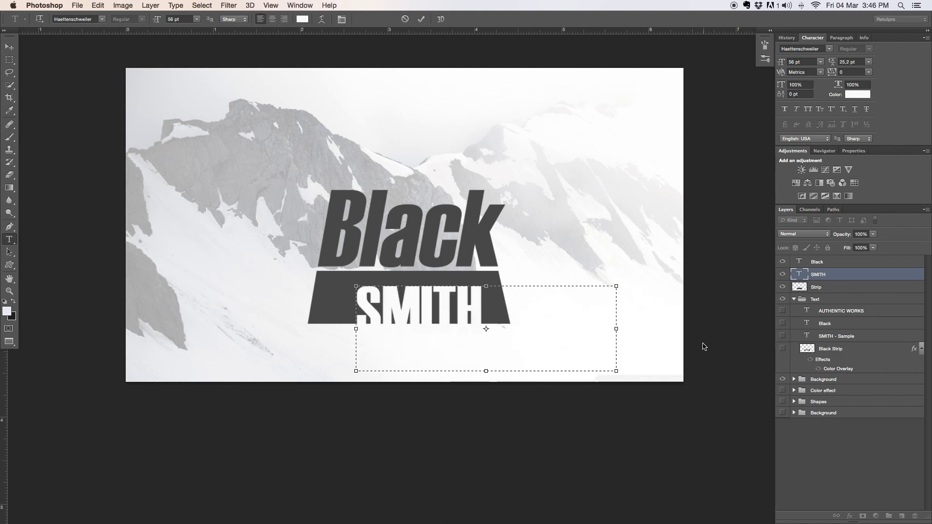
left_click(421, 19)
- Shift the SMITH text up and left so it fits inside the strip, and enlarge it to 63 pt
key("v")
left_click_drag(412, 325, 392, 317)
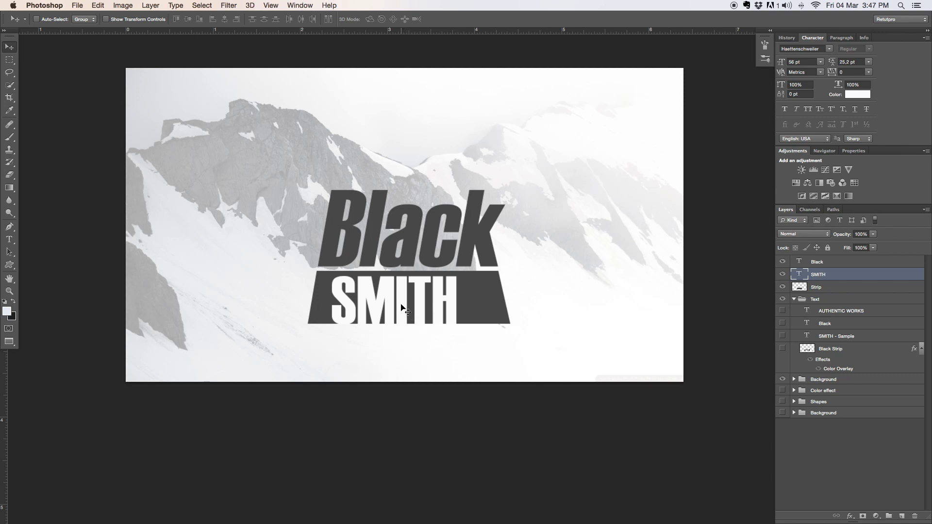
key("t")
left_click(401, 305)
key("super+a")
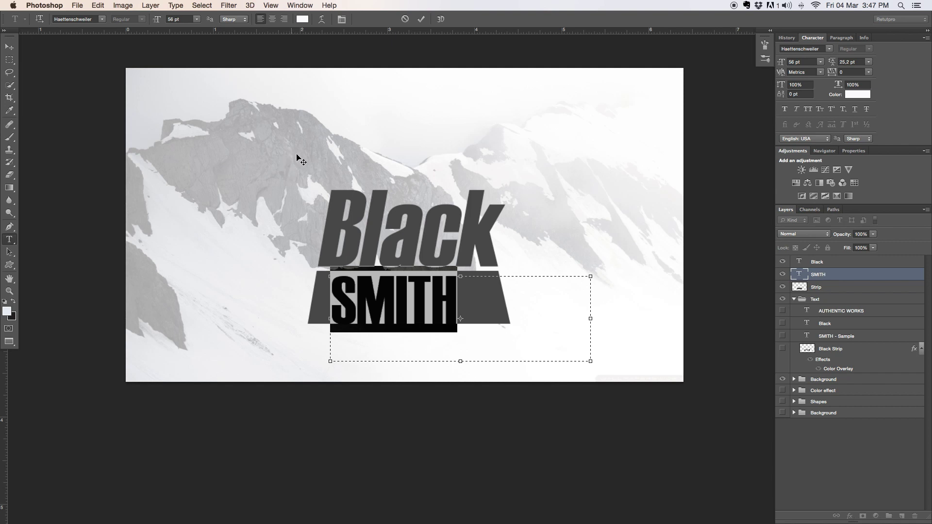
left_click_drag(161, 19, 178, 19)
left_click(421, 19)
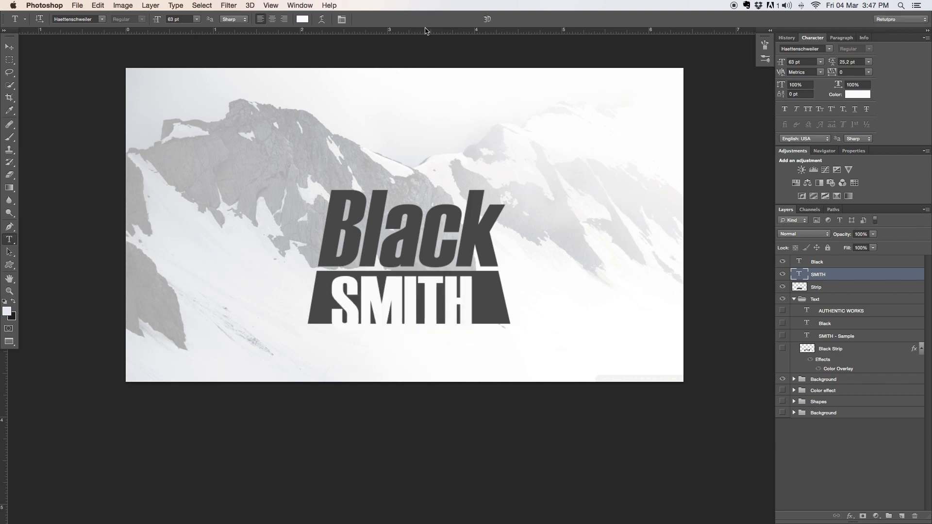
- Raise the SMITH text to the strip's upper edge and set its size to 65 pt
key("v")
left_click_drag(433, 285, 432, 276)
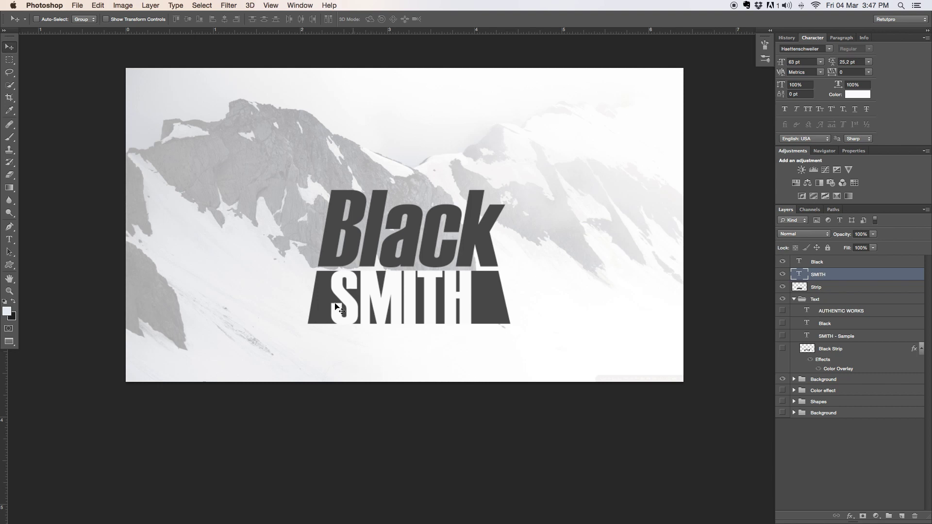
key("t")
double_click(452, 312)
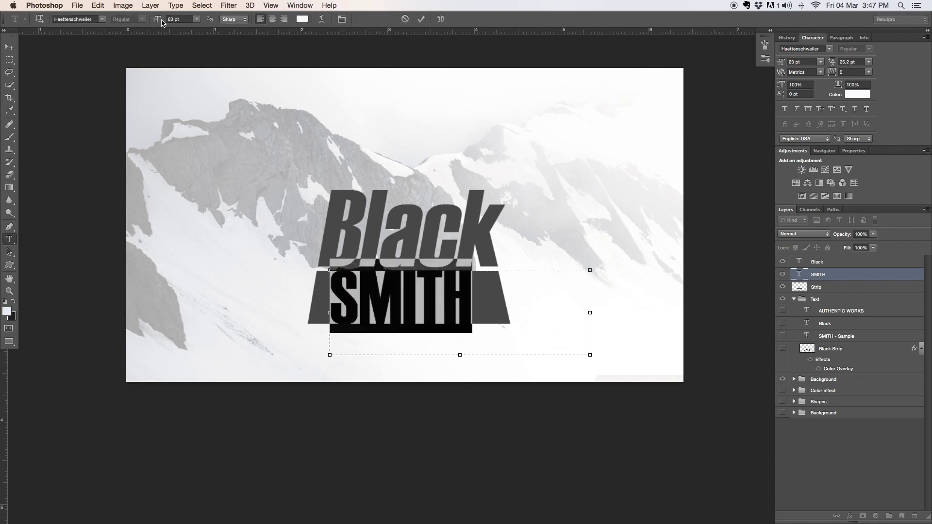
left_click_drag(163, 23, 165, 25)
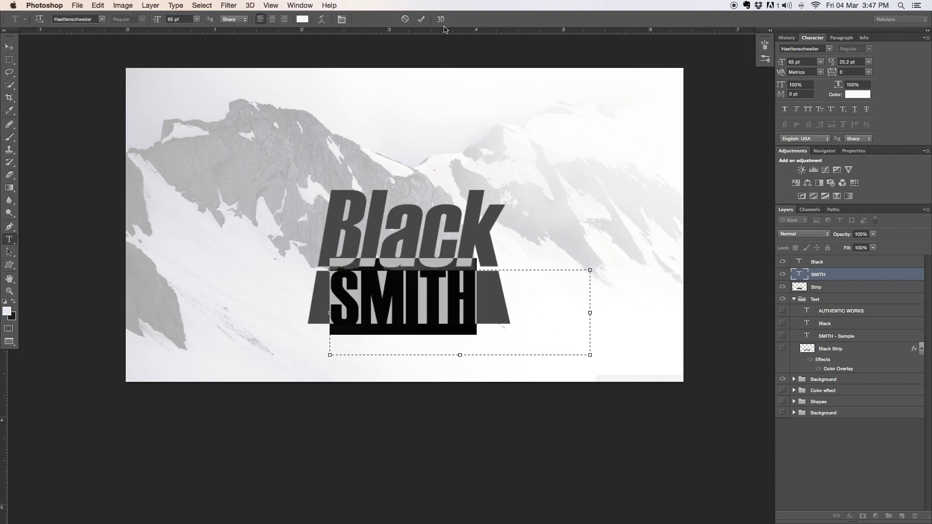
left_click(421, 19)
- Nudge the SMITH text slightly to the right to center it horizontally on the strip
key("v")
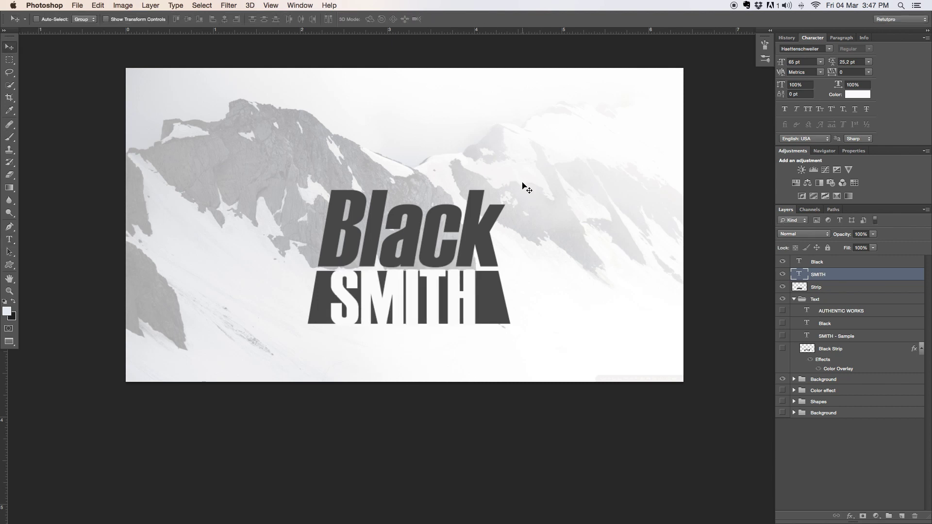
key("Right")
key("Right")
key("Right")
key("Right")
key("Right")
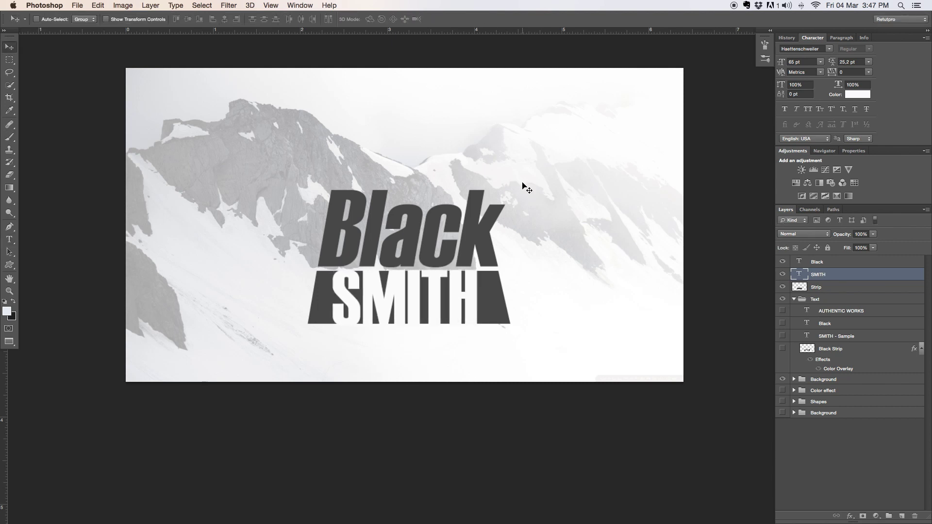
key("Right")
key("Right")
key("Right")
key("Right")
key("Right")
- Create a work path from the SMITH text layer and convert it into a new anti-aliased selection with 0 px feather
right_click(816, 277)
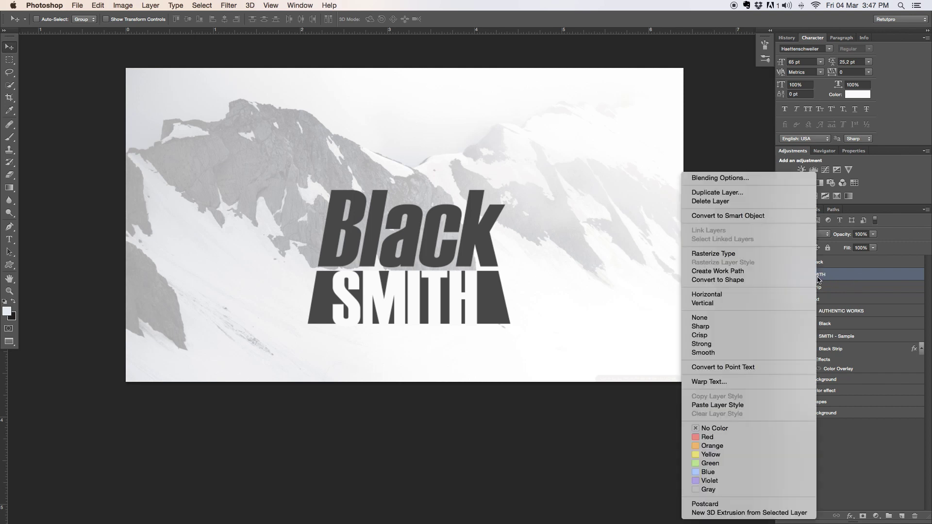
left_click(725, 272)
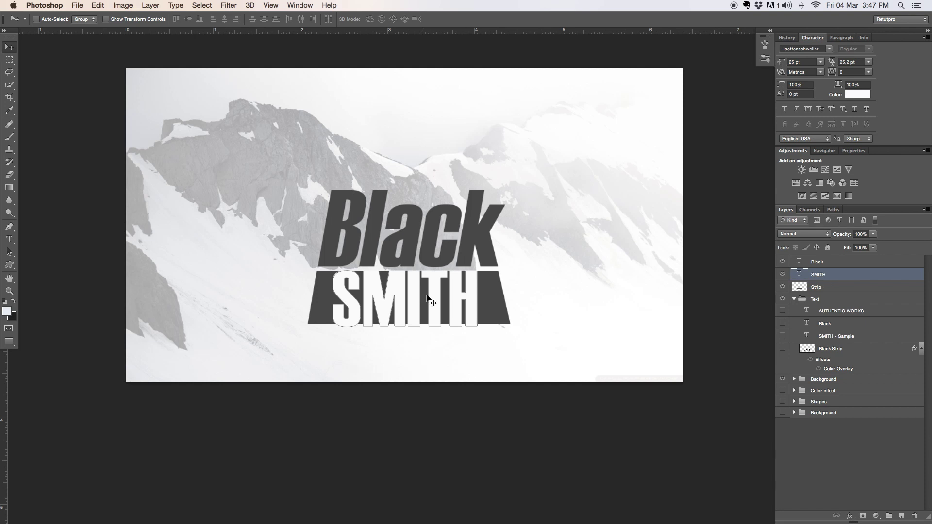
key("z")
left_click(397, 306)
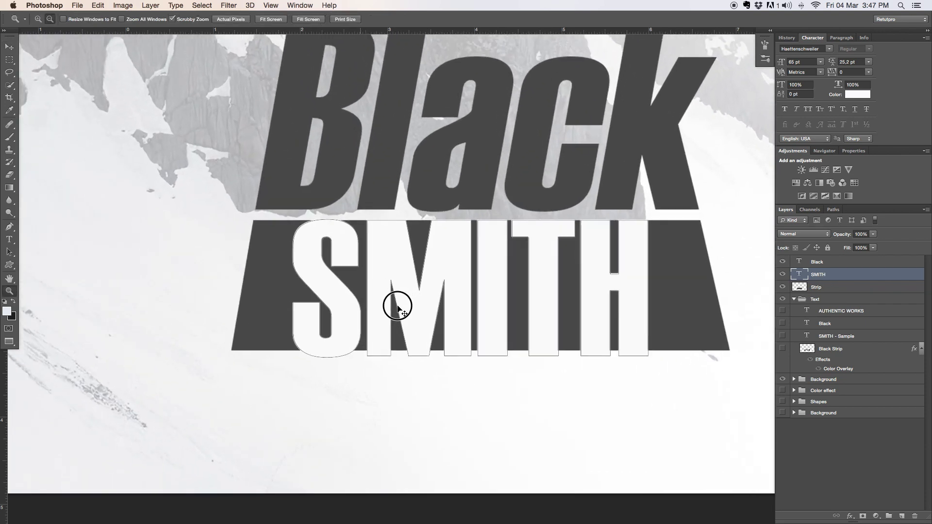
left_click(375, 265)
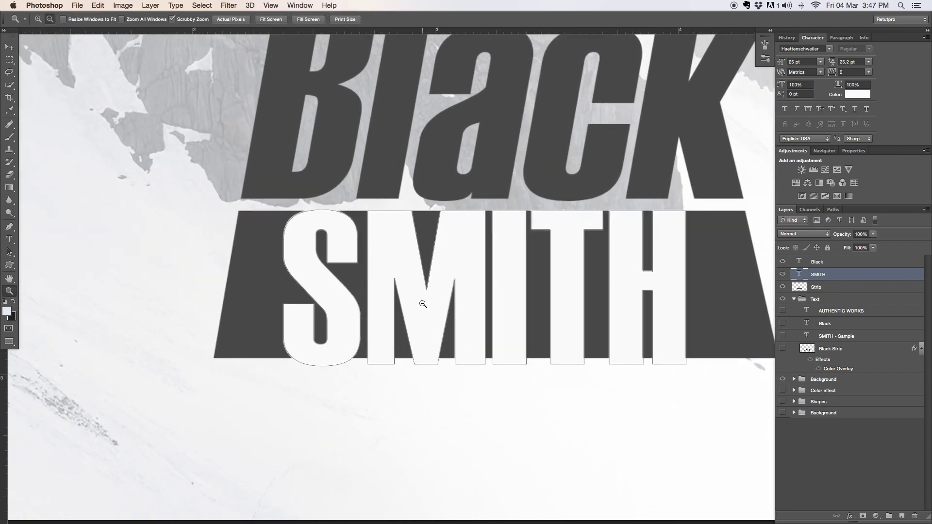
key("p")
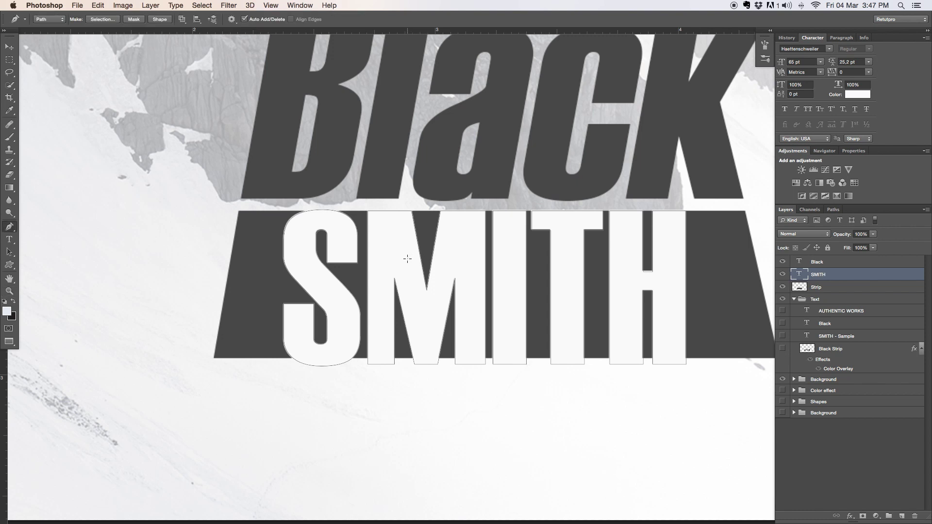
right_click(407, 258)
left_click(429, 301)
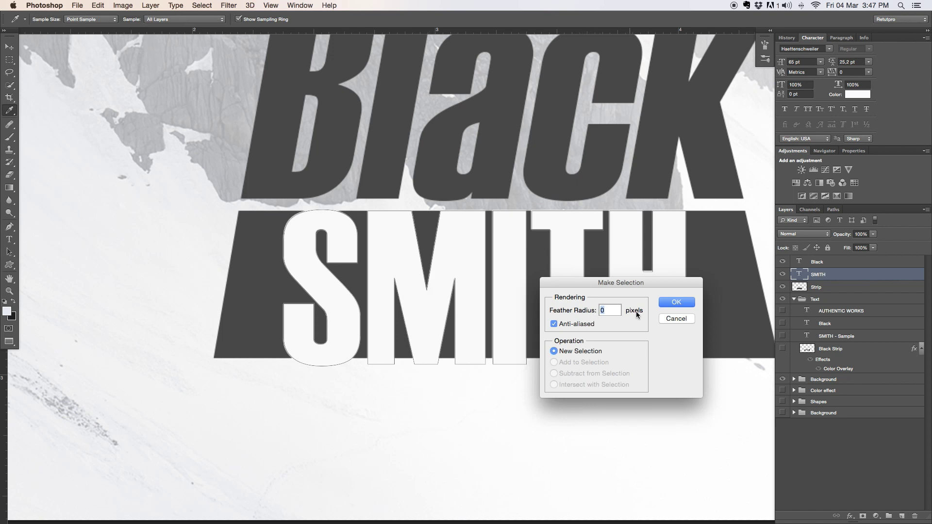
left_click(676, 303)
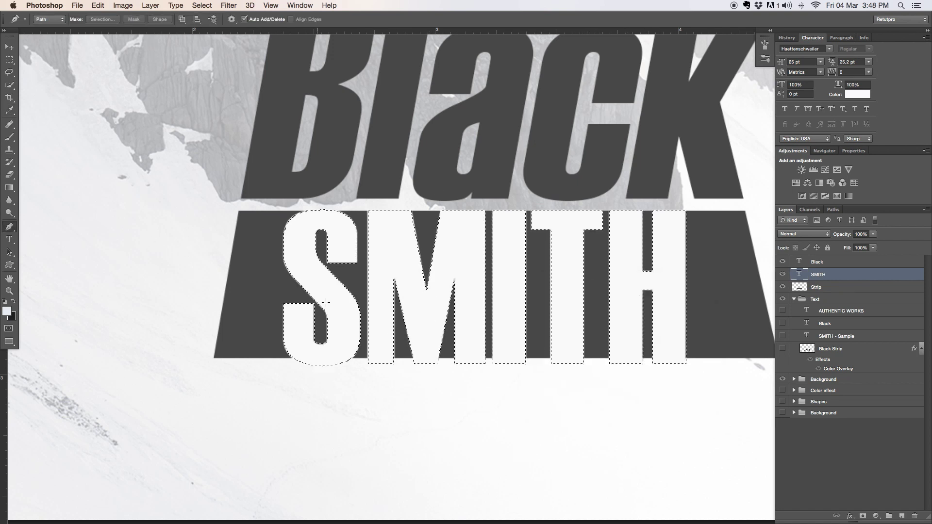
- Delete the selected letter shapes from the Strip layer, deselect, and hide the SMITH text layer
left_click(820, 287)
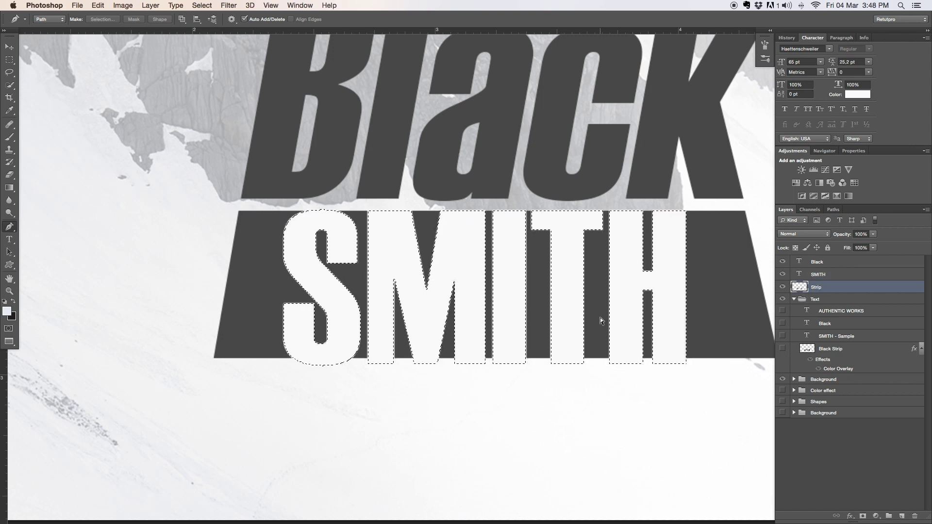
key("super+d")
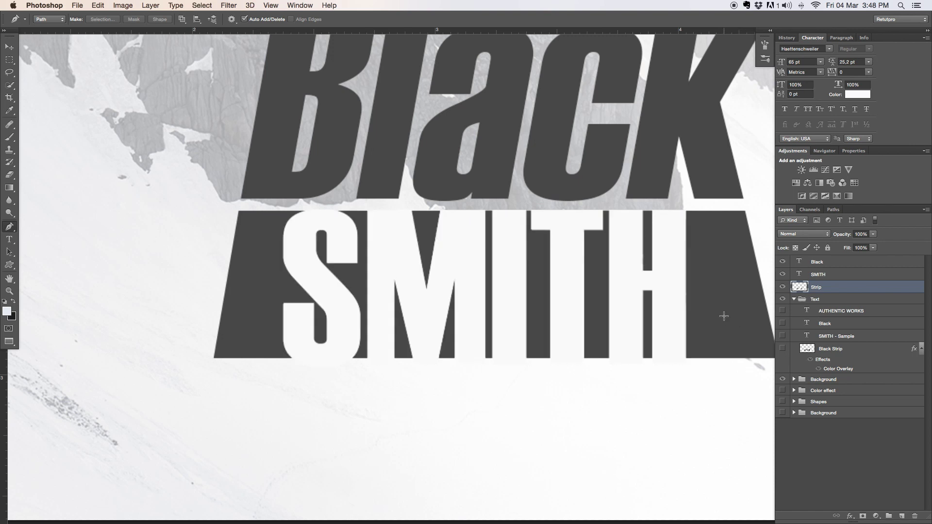
left_click(783, 275)
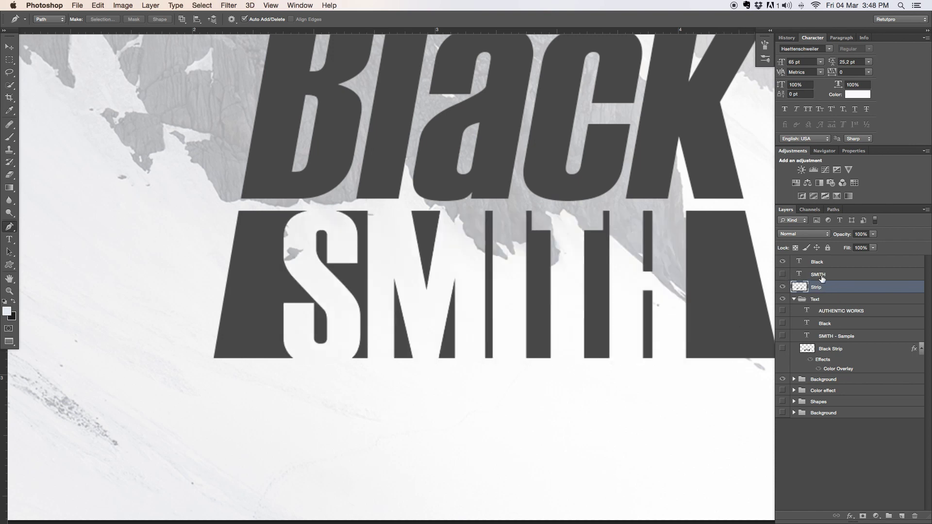
- Reorder the hidden SMITH text layer so it sits below the Strip layer
key("z")
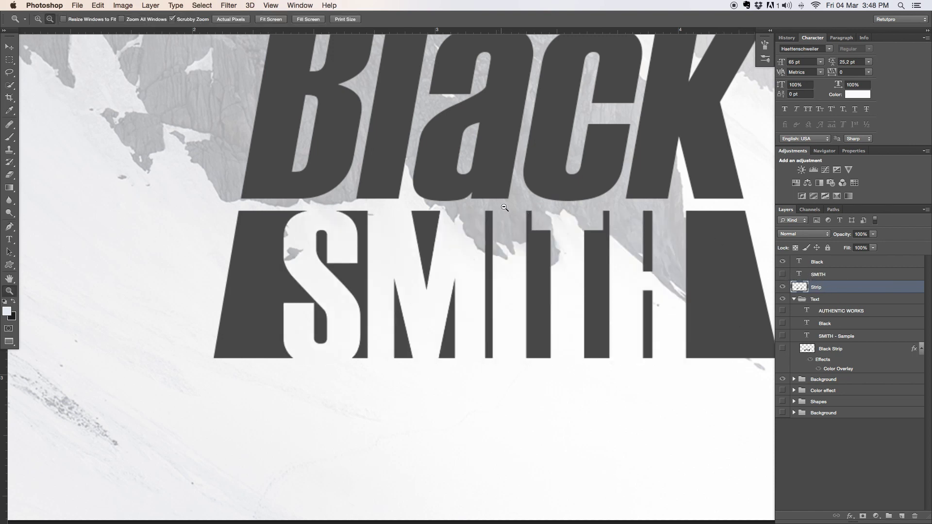
left_click(485, 222, "alt")
left_click_drag(646, 242, 679, 284)
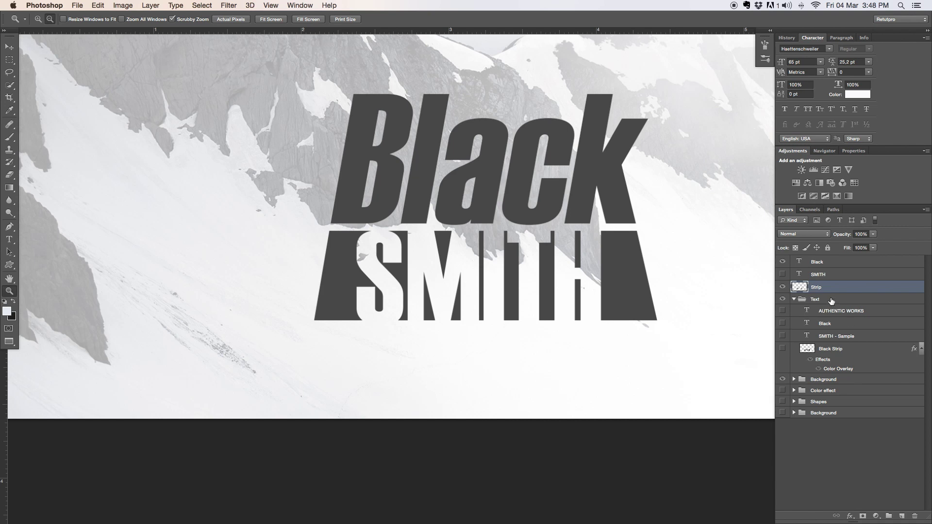
left_click_drag(819, 279, 824, 288)
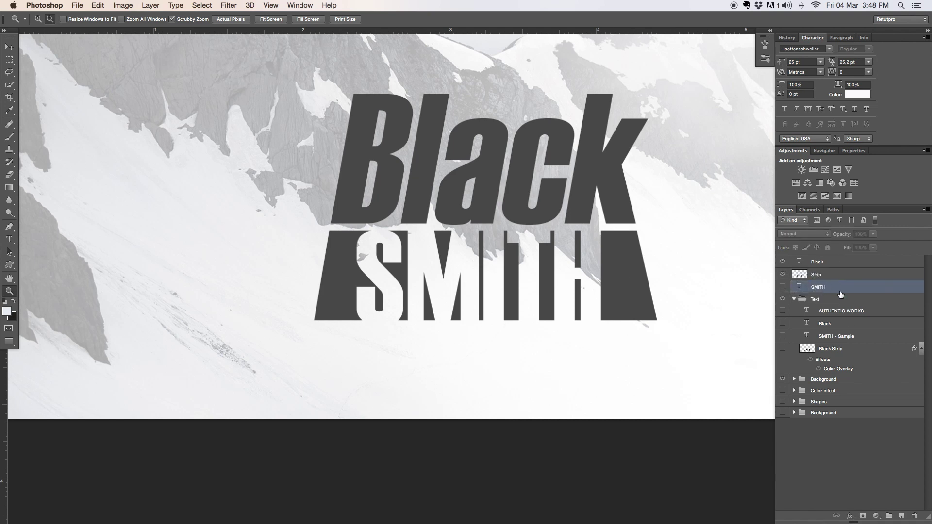
- Group the Black, Strip and SMITH layers and name the group Text
left_click(519, 210)
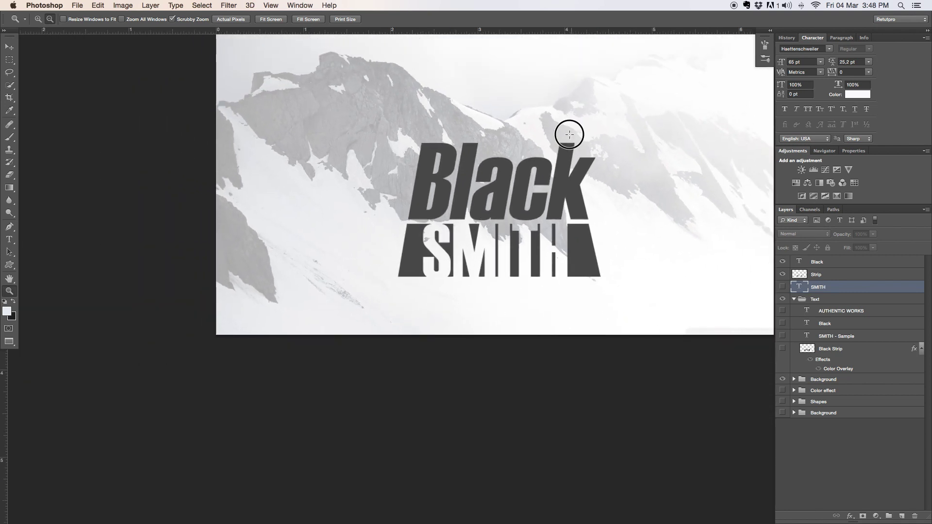
left_click_drag(570, 133, 500, 198)
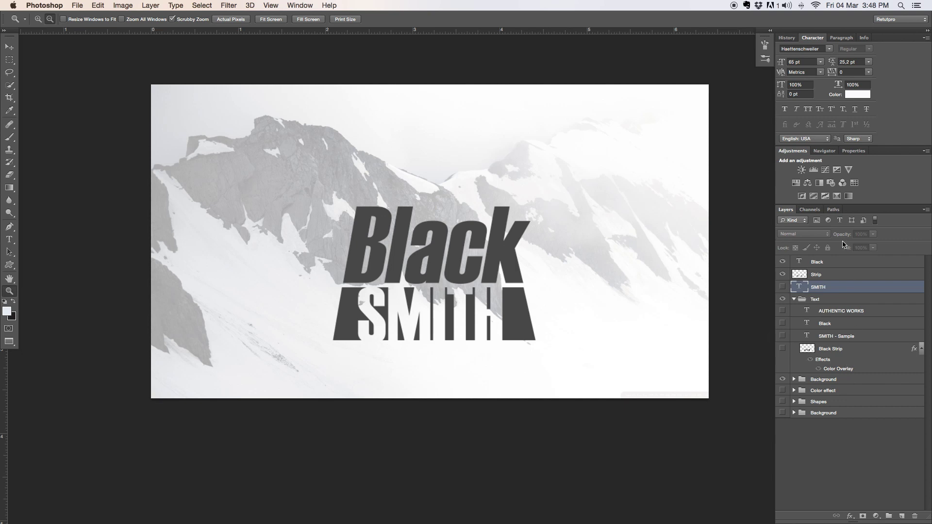
left_click(828, 263)
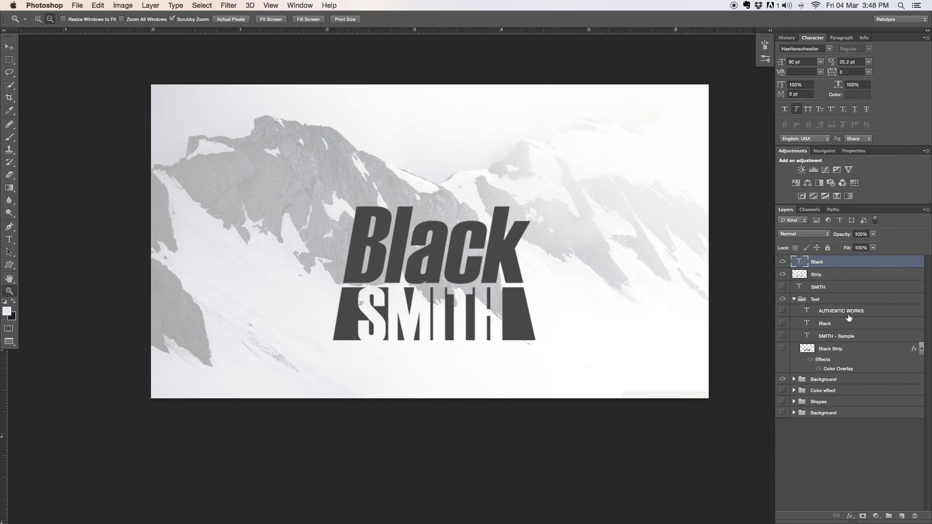
left_click(828, 276, "shift")
left_click(829, 288, "shift")
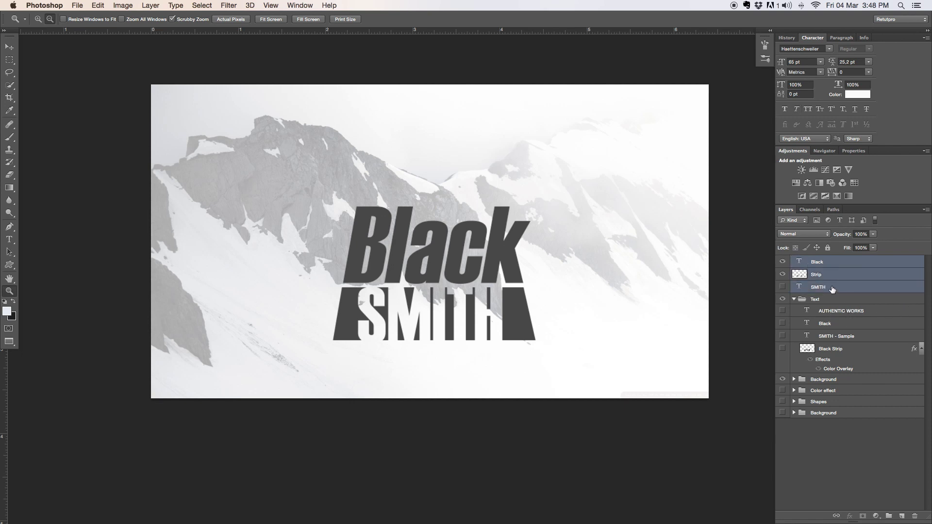
key("super+g")
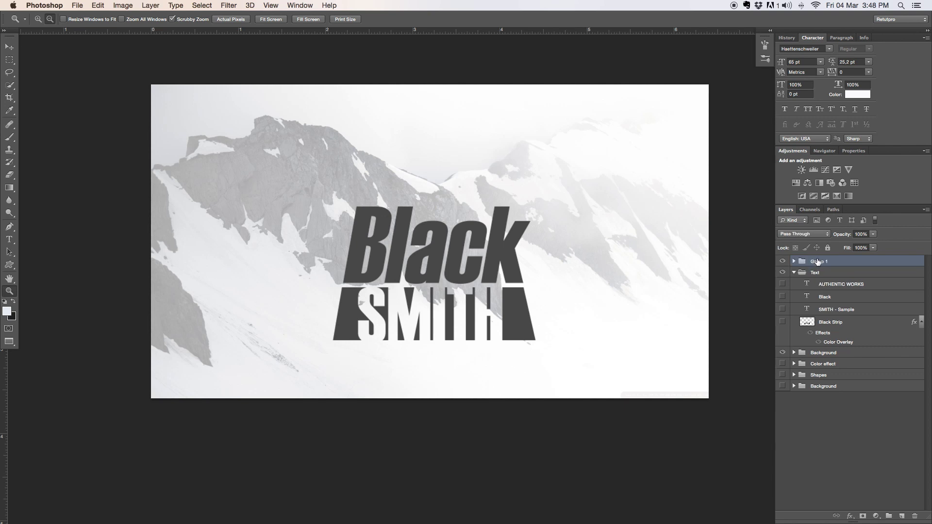
double_click(817, 262)
key("Return")
- Collapse and rename the original sample text group, and move it down into the hidden Shapes group
left_click(793, 273)
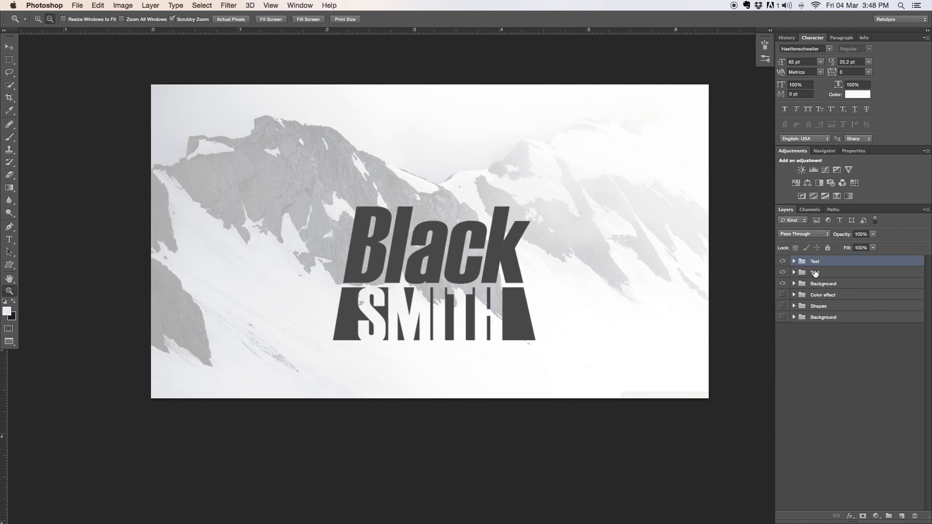
double_click(816, 273)
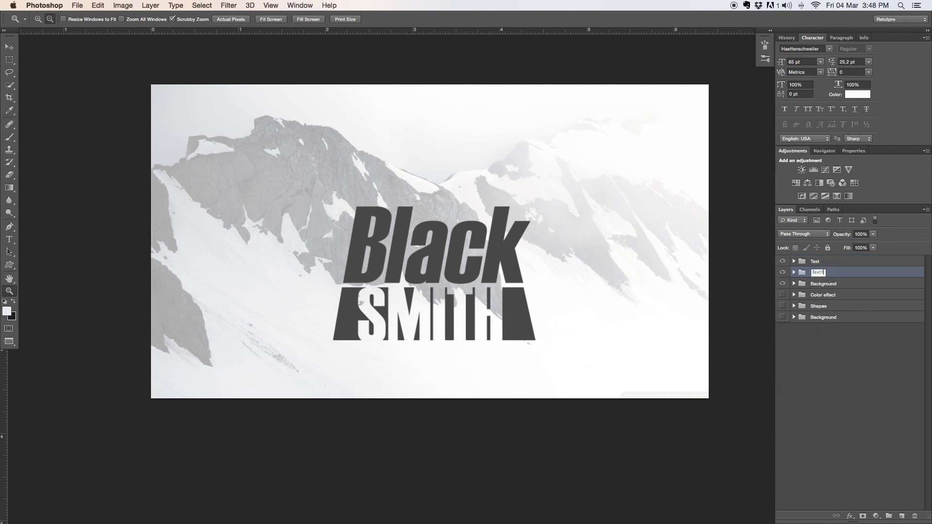
key("Return")
left_click_drag(811, 279, 828, 311)
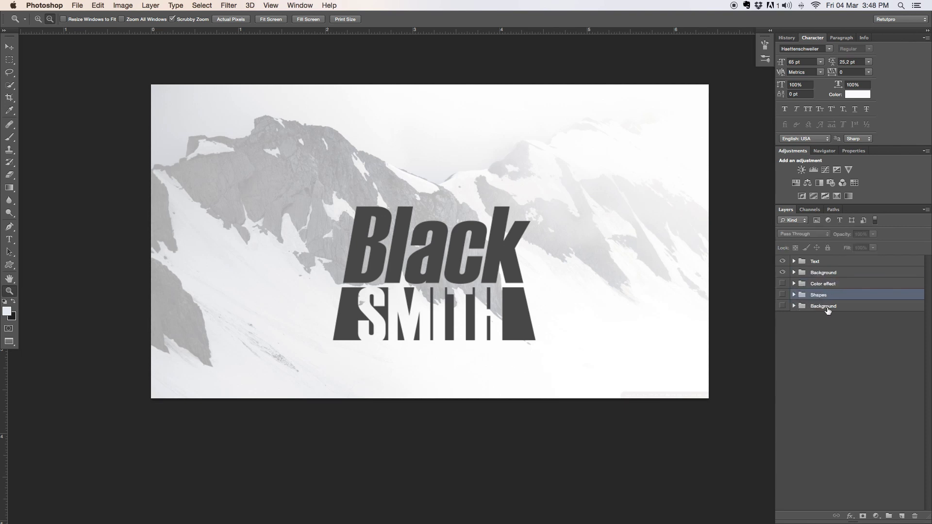
- Draw a tilted hammer custom shape, about 125 px square, above the Text group and move it closer to the word Black
left_click(847, 259)
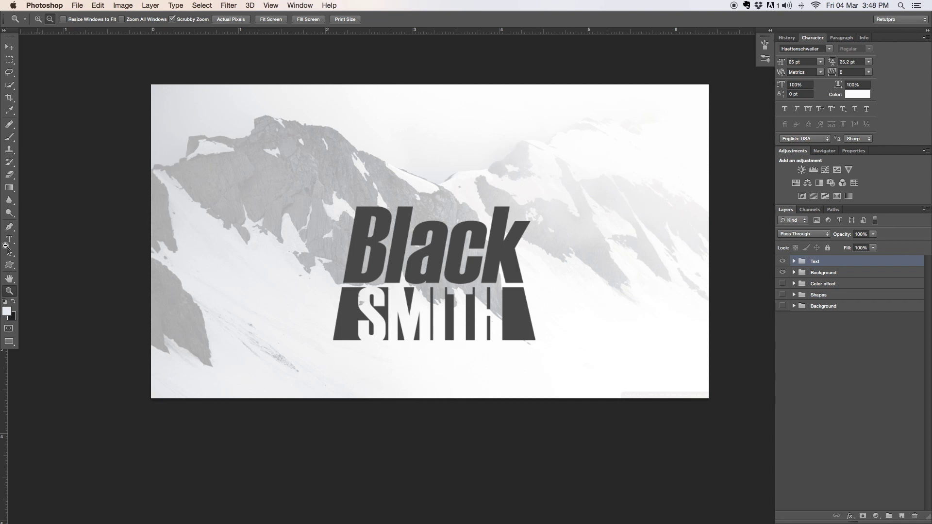
left_click(11, 263)
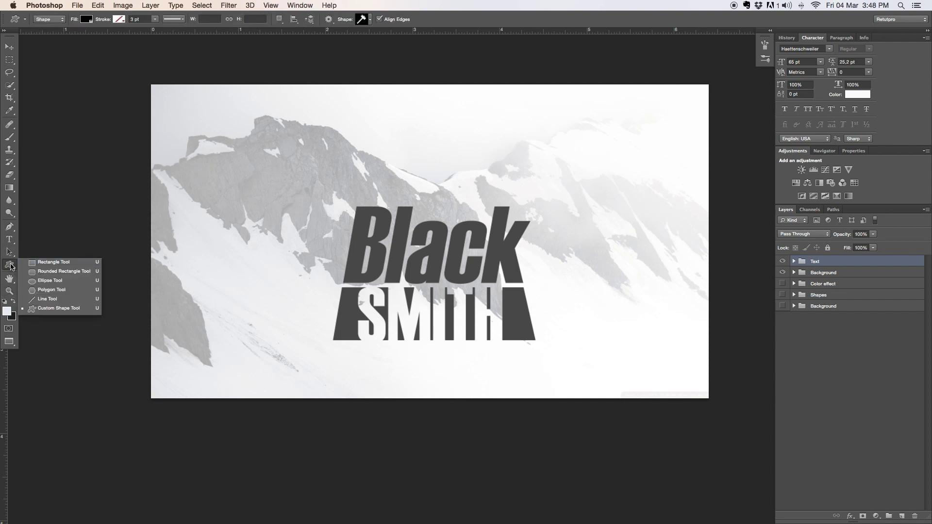
left_click(68, 309)
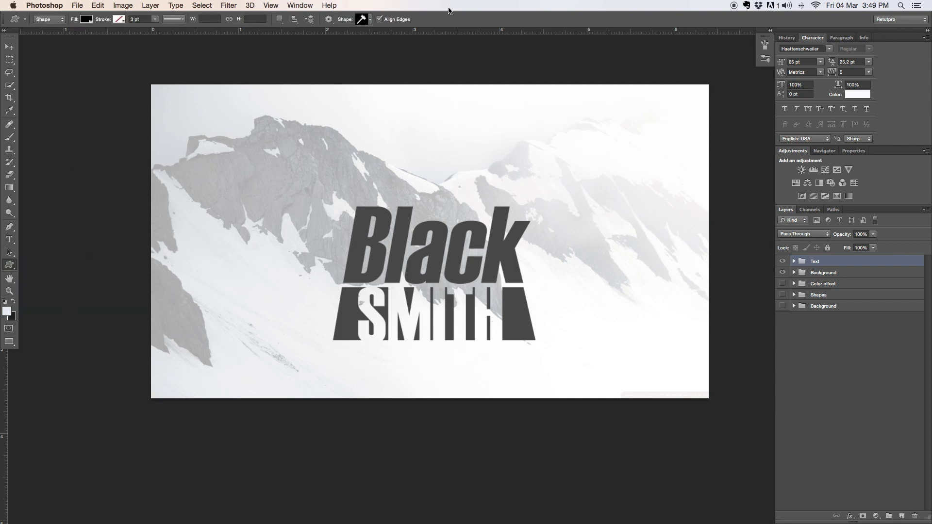
left_click(370, 18)
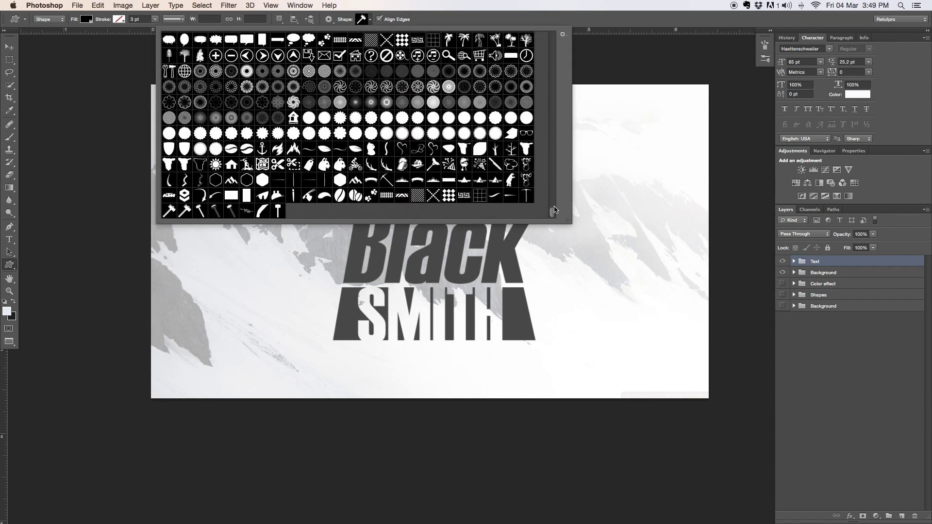
mouse_move(555, 210)
left_mouse_down()
mouse_move(553, 43)
mouse_move(559, 226)
left_mouse_up()
left_click(170, 214)
double_click(170, 211)
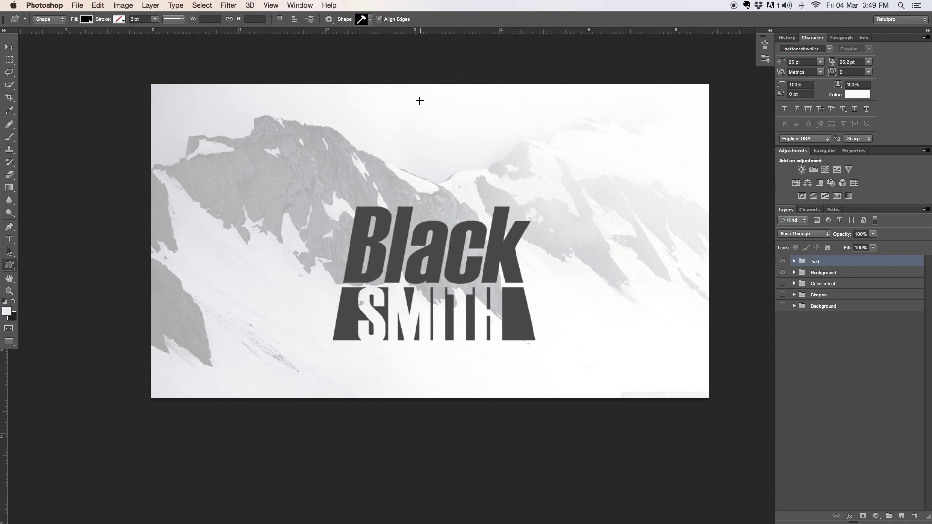
left_click_drag(407, 107, 443, 146)
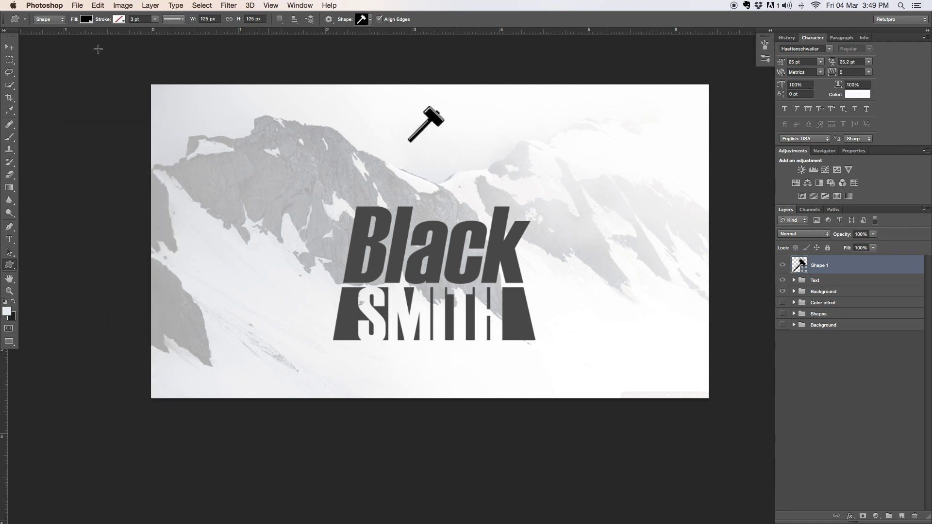
left_click(9, 47)
left_click_drag(427, 120, 453, 162)
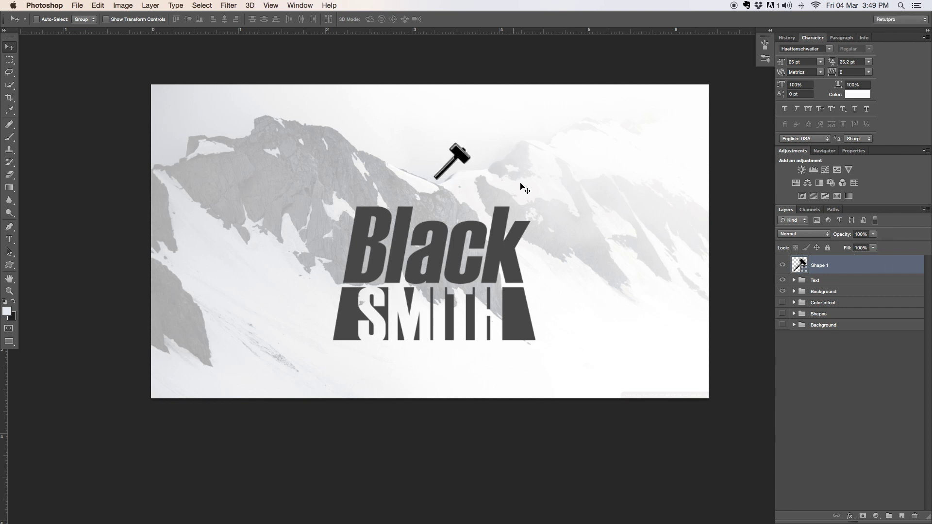
- Change the hammer shape's fill to the dark grey sampled from the Black lettering
key("u")
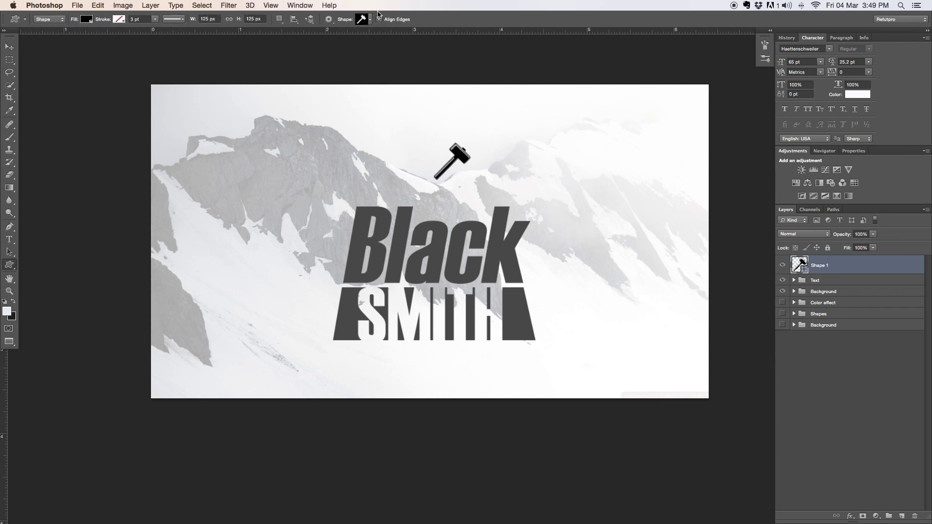
left_click(86, 20)
left_click(132, 38)
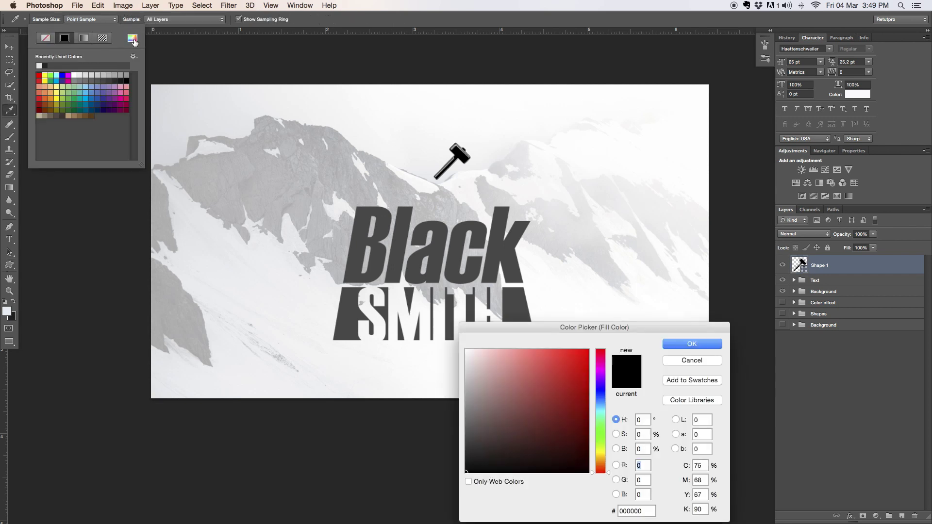
left_click_drag(586, 328, 712, 178)
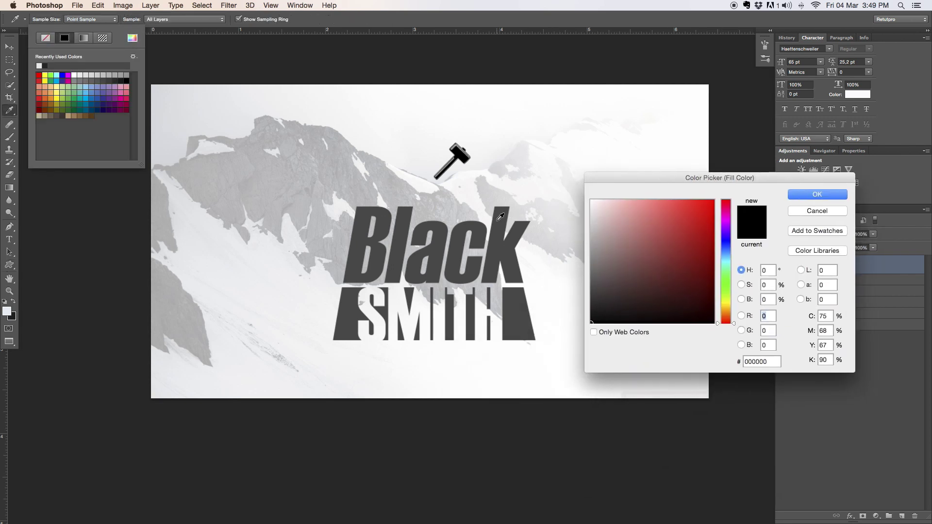
left_click(502, 217)
left_click(802, 194)
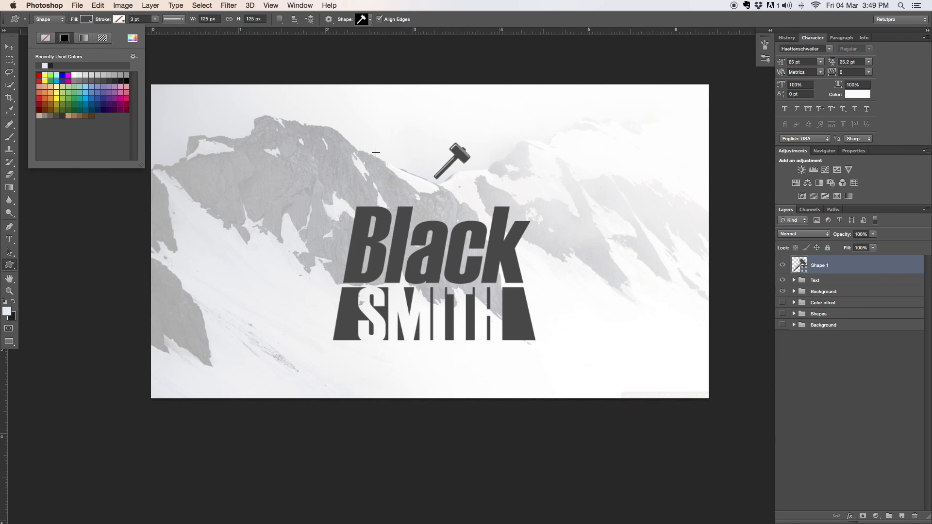
left_click(424, 22)
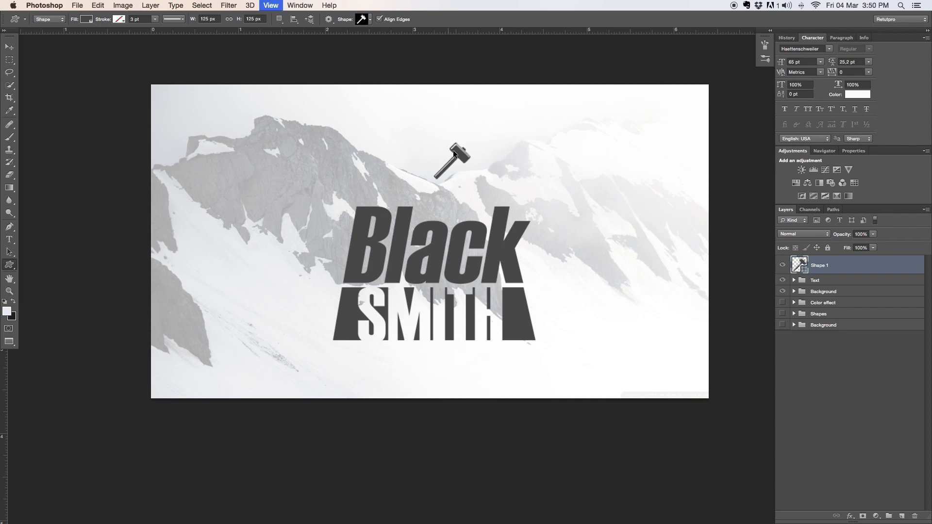
- Move the hammer down and slightly left so it sits just above the middle of Black
key("z")
left_click_drag(466, 156, 487, 165)
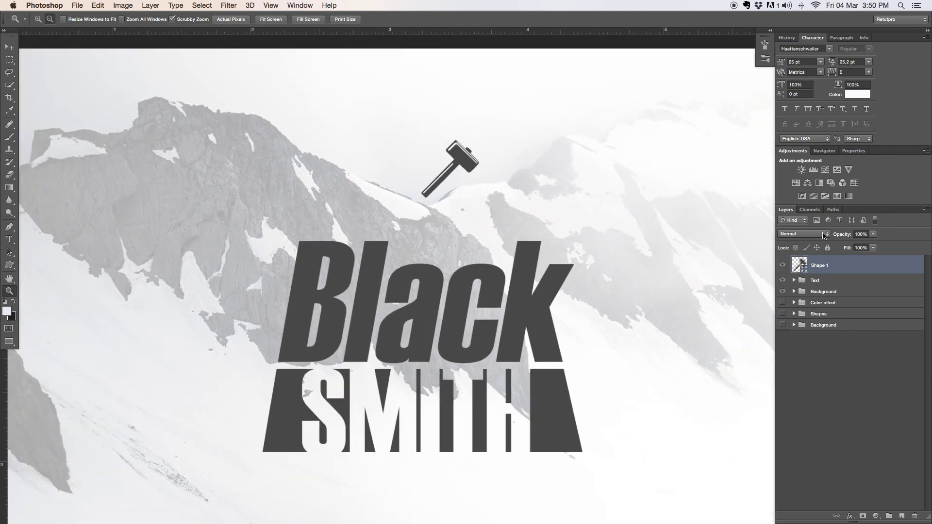
key("v")
left_click_drag(486, 171, 467, 194)
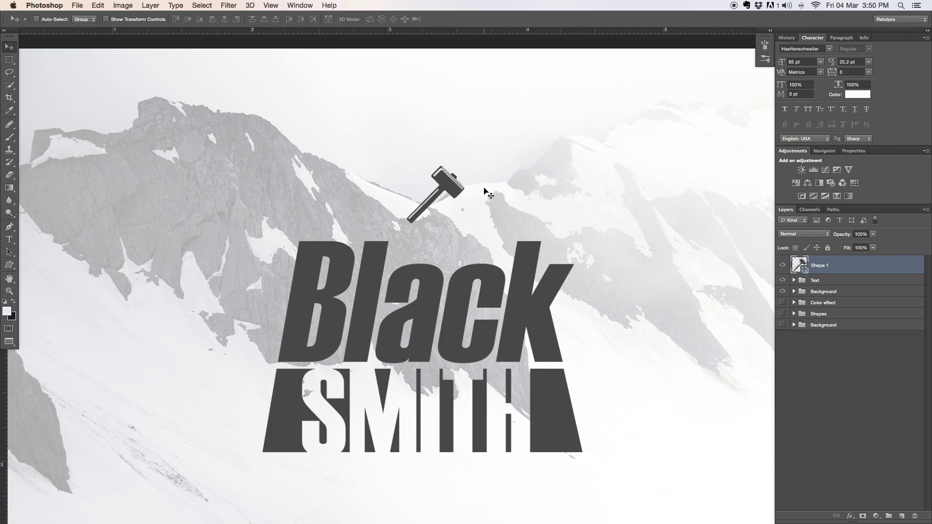
- Duplicate the hammer layer and flip the copy horizontally in place over the original
key("super+j")
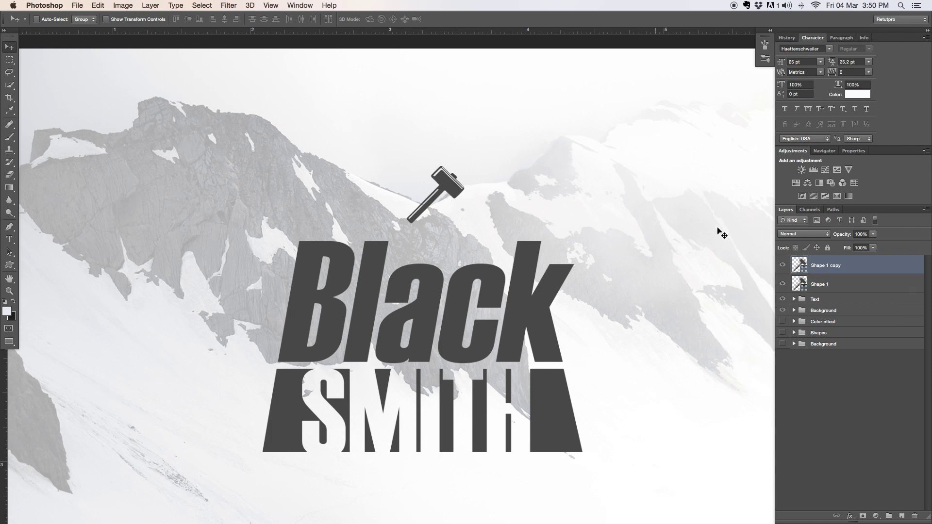
left_click_drag(558, 195, 519, 178)
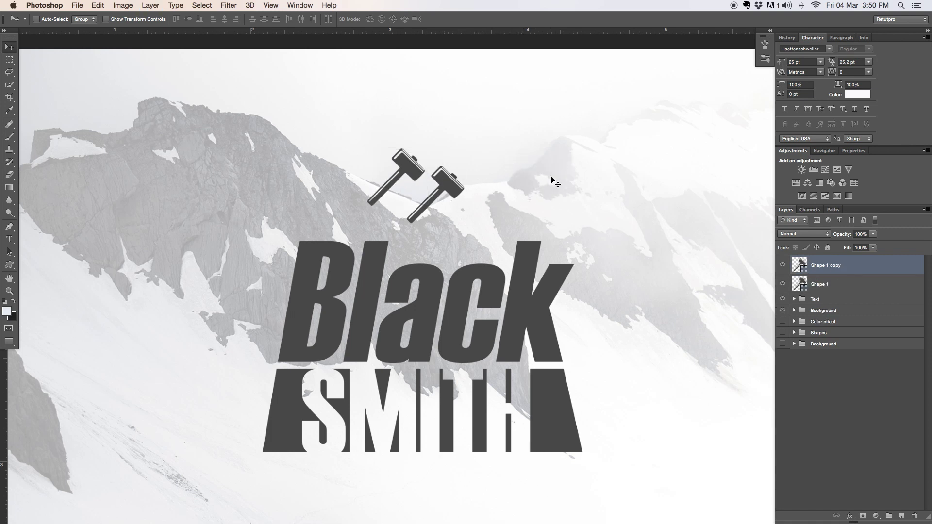
key("super+z")
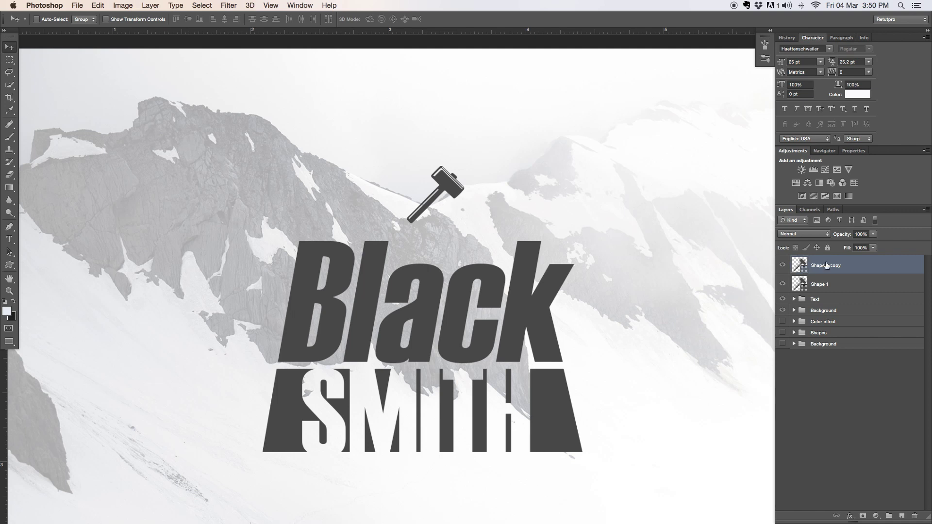
left_click(98, 4)
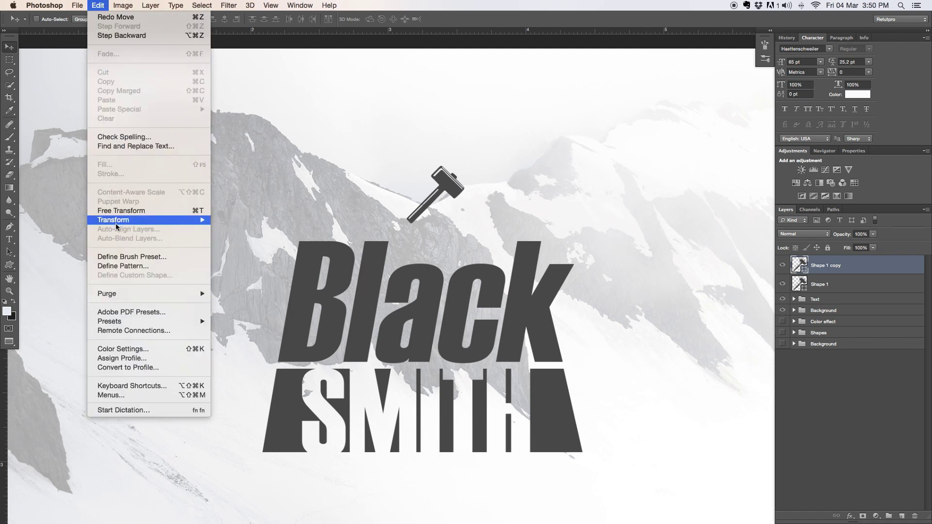
mouse_move(117, 221)
left_click(261, 341)
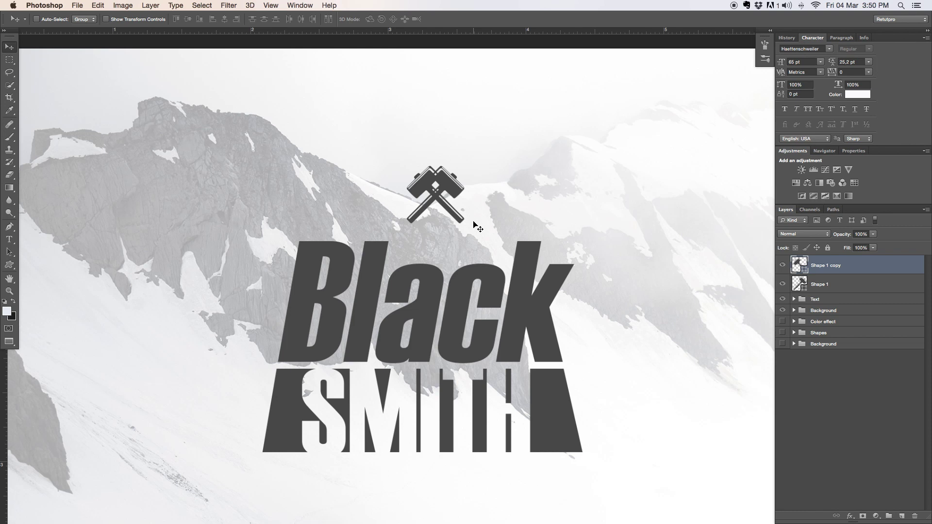
- Nudge the flipped hammer copy left until the two handles cross in an X with the heads apart
key("Left")
key("Left")
key("Left")
key("Left")
key("Left")
key("Left")
key("Left")
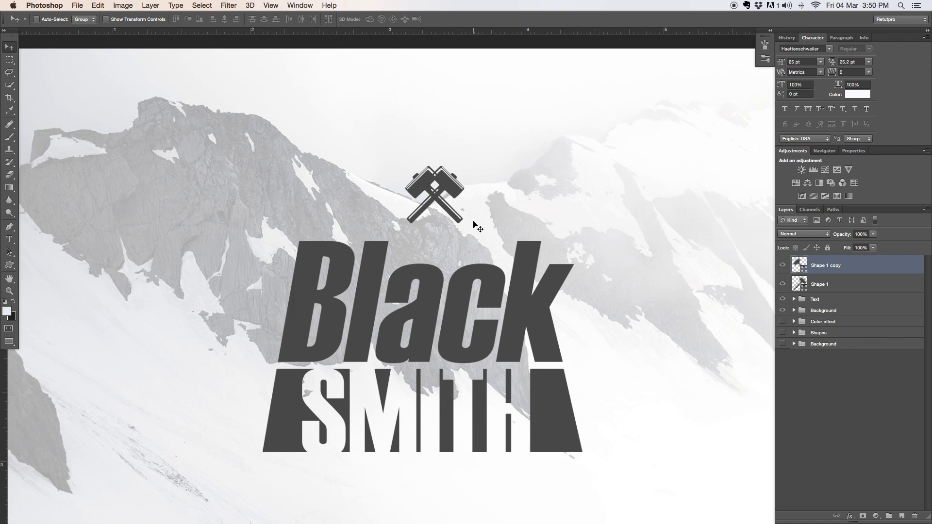
key("Left")
key("Left")
key("Left")
key("Left")
key("Left")
key("Left")
key("Left")
key("Left")
key("Left")
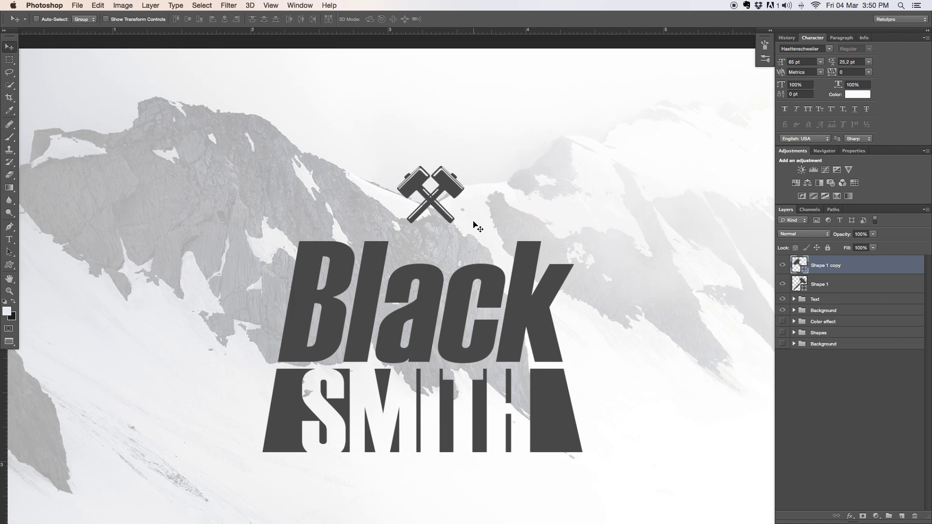
key("Left")
key("Left")
key("Left")
key("Left")
key("Left")
key("Left")
key("Left")
key("Left")
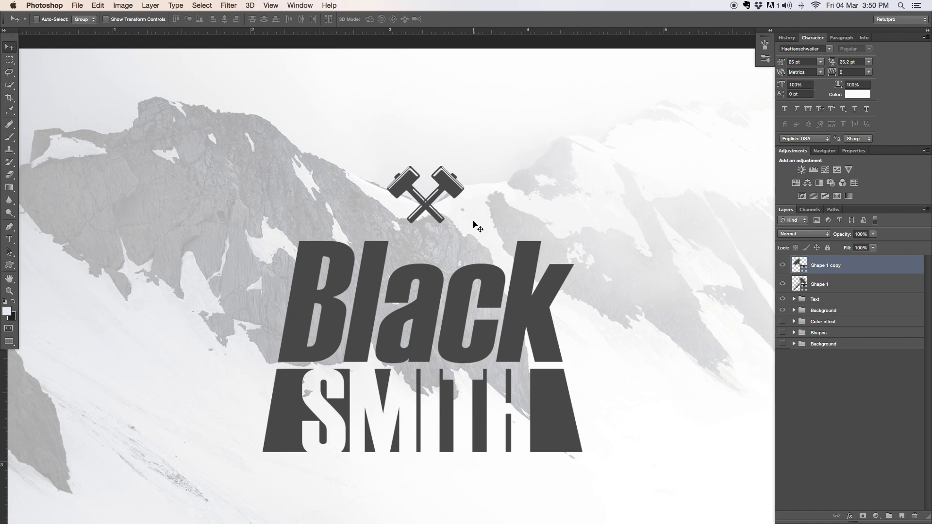
key("Left")
key("Left")
key("Left")
key("Left")
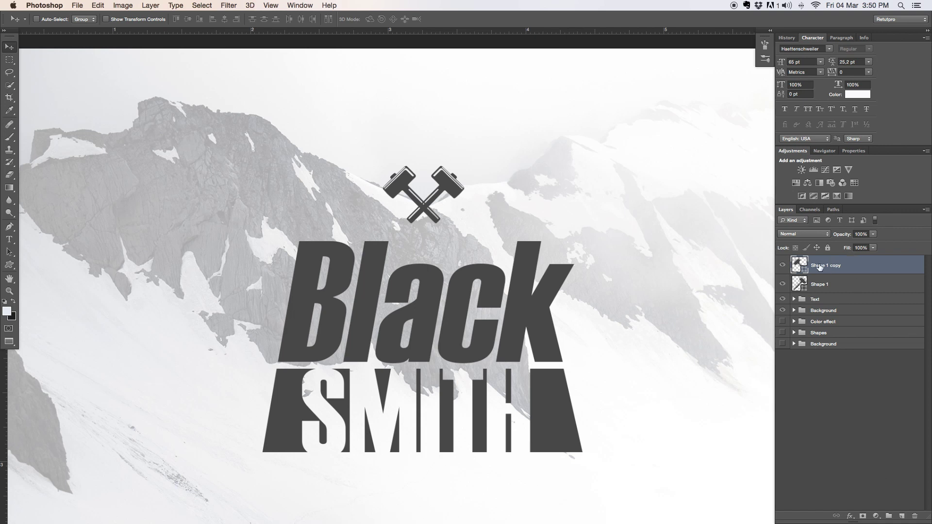
- Add a layer mask to the flipped hammer and paint black at the handle crossing with a much smaller, higher-opacity brush
left_click(864, 517)
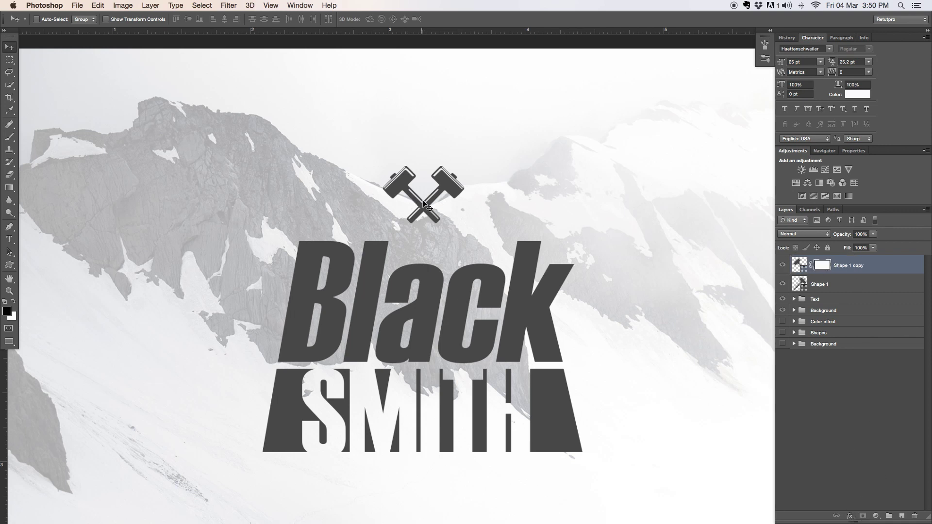
key("z")
left_click_drag(425, 206, 495, 202)
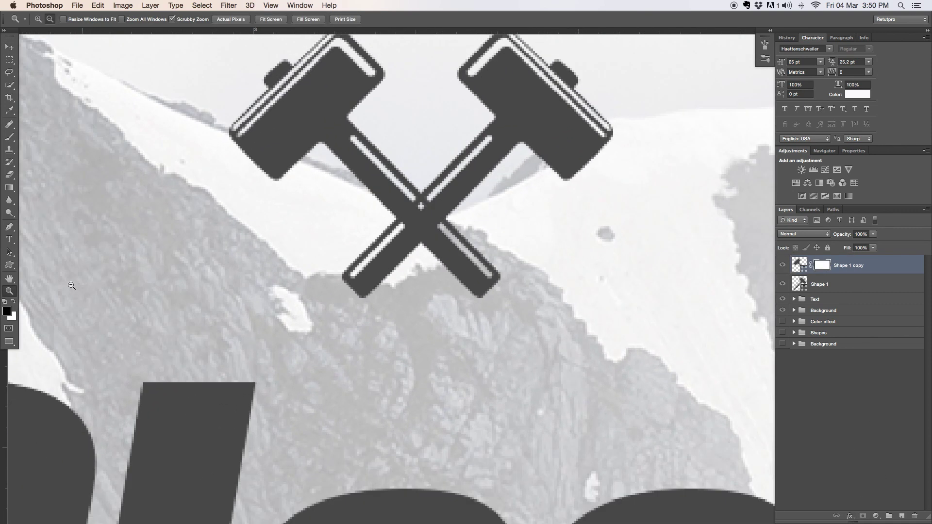
key("b")
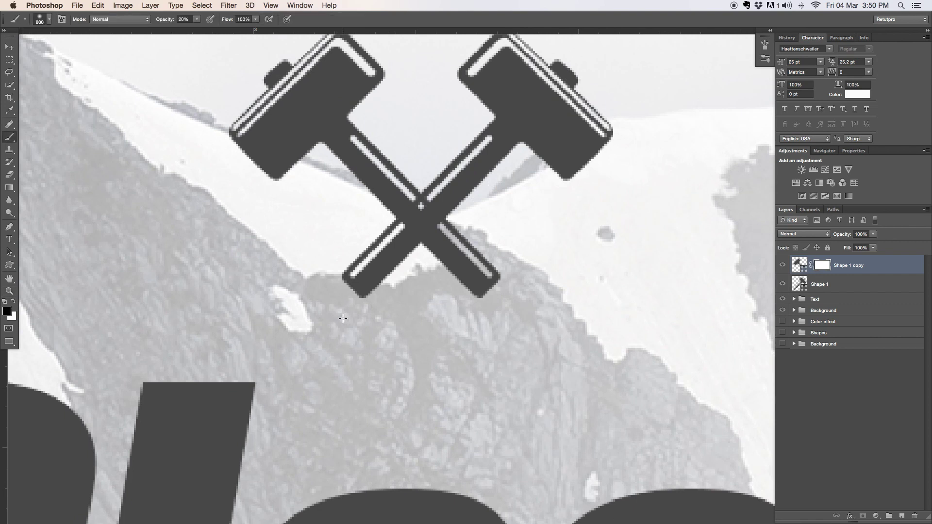
key("bracketleft")
key("bracketleft")
key("bracketleft")
key("bracketleft")
key("bracketleft")
key("bracketleft")
key("bracketleft")
key("bracketleft")
key("bracketleft")
key("bracketleft")
key("bracketleft")
key("bracketleft")
key("bracketleft")
key("bracketleft")
key("bracketleft")
key("bracketleft")
key("bracketleft")
key("bracketleft")
key("bracketleft")
key("bracketleft")
left_click_drag(168, 19, 303, 24)
mouse_move(433, 199)
left_mouse_down()
mouse_move(403, 229)
mouse_move(446, 188)
mouse_move(401, 238)
mouse_move(440, 205)
mouse_move(423, 208)
mouse_move(429, 198)
mouse_move(400, 224)
mouse_move(417, 206)
mouse_move(345, 206)
left_mouse_up()
key("z")
left_click(390, 212, "alt")
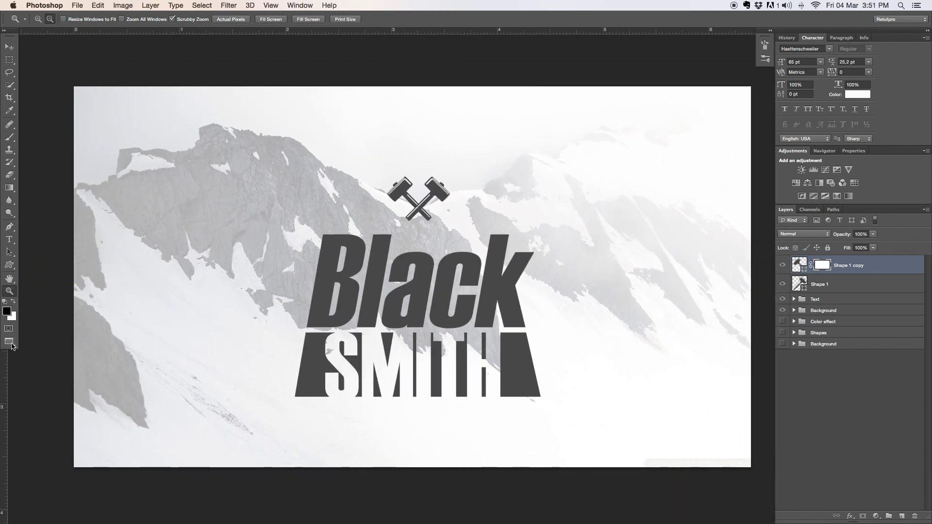
- Toggle the document rulers off and back on
left_click(10, 47)
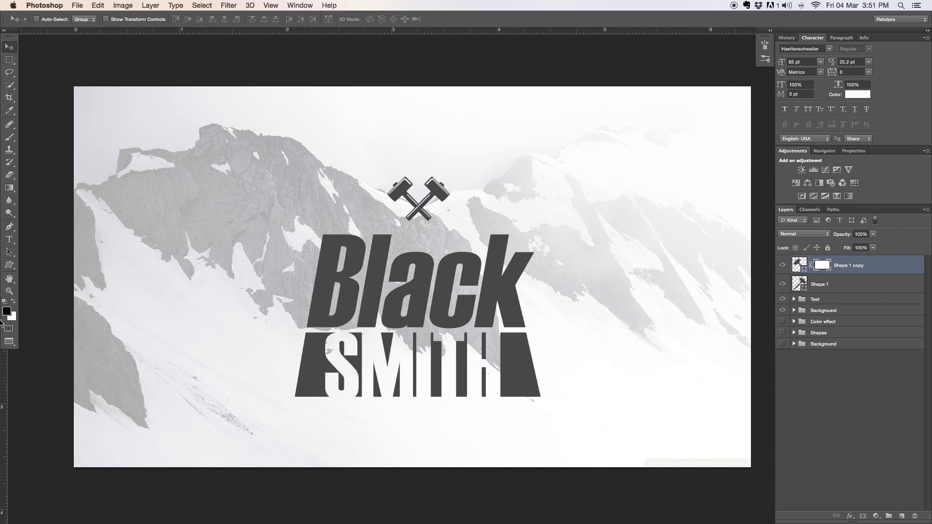
left_click_drag(4, 360, 7, 316)
left_click(280, 6)
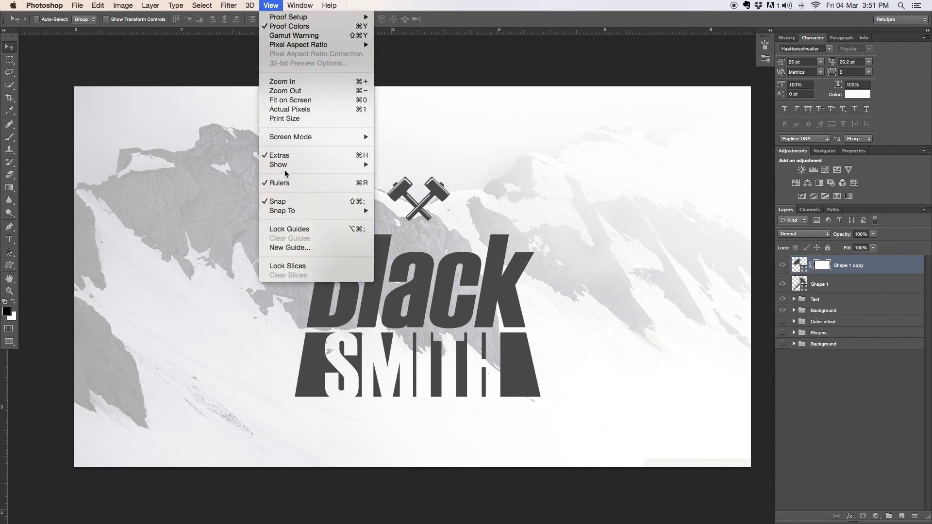
left_click(273, 183)
left_click(272, 5)
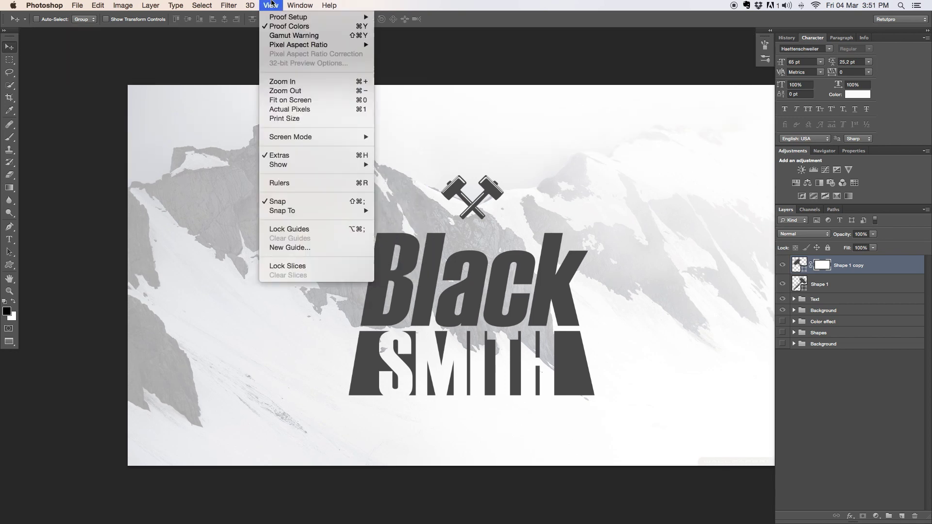
left_click(280, 183)
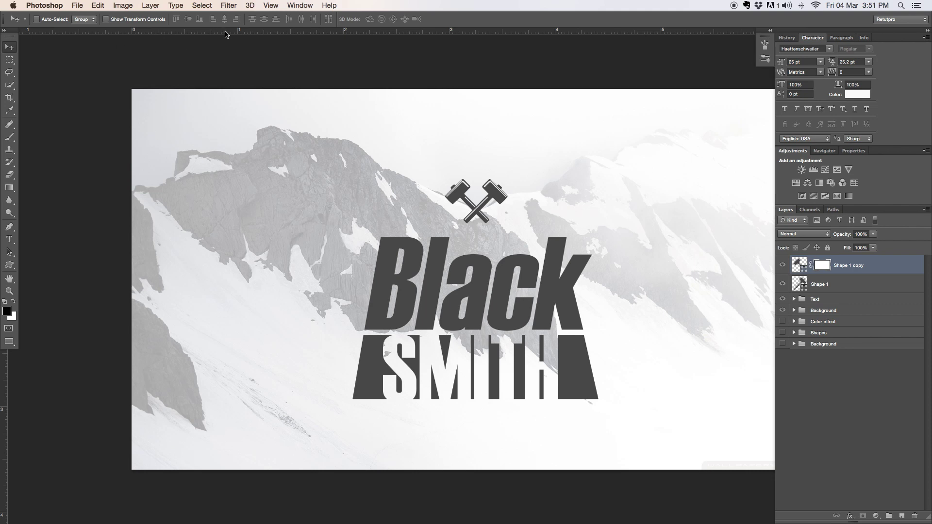
- Place two horizontal guides above the hammers and two vertical guides near the outer edges of Black
left_click_drag(228, 32, 478, 159)
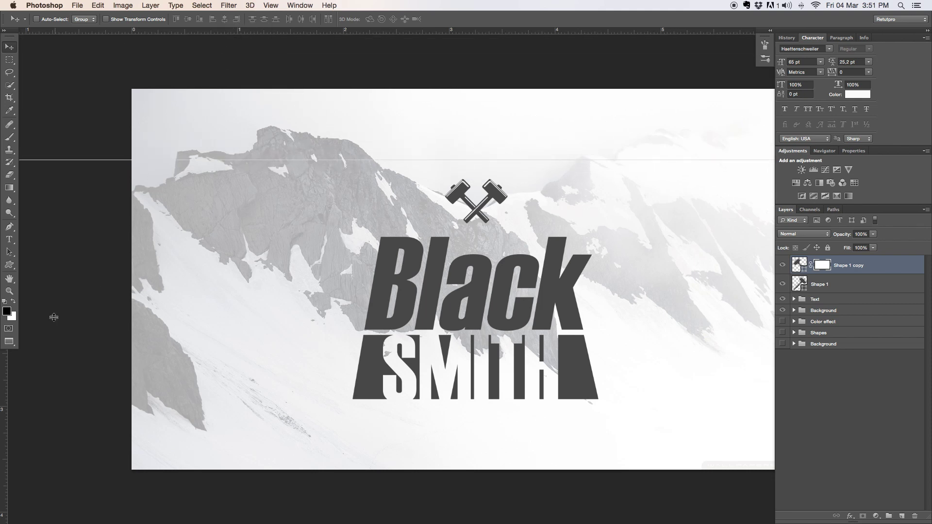
left_click_drag(6, 378, 381, 237)
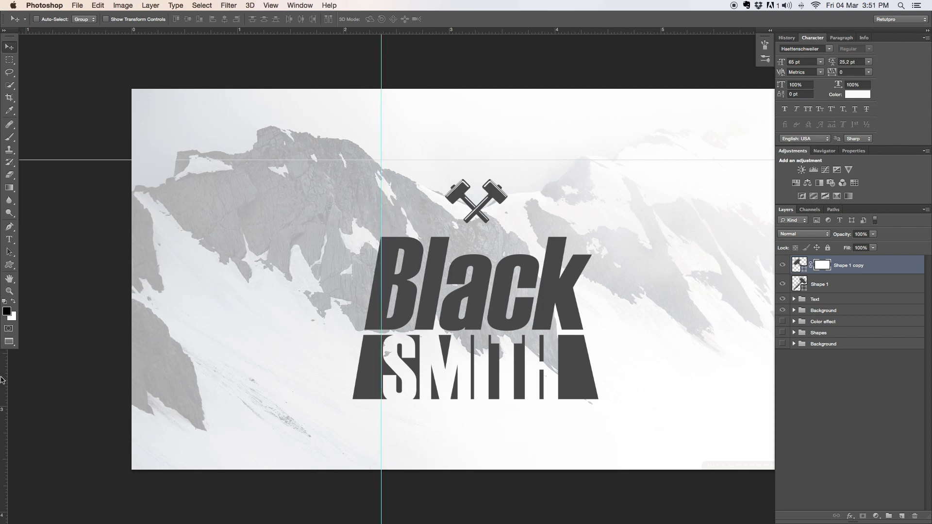
left_click_drag(6, 381, 568, 246)
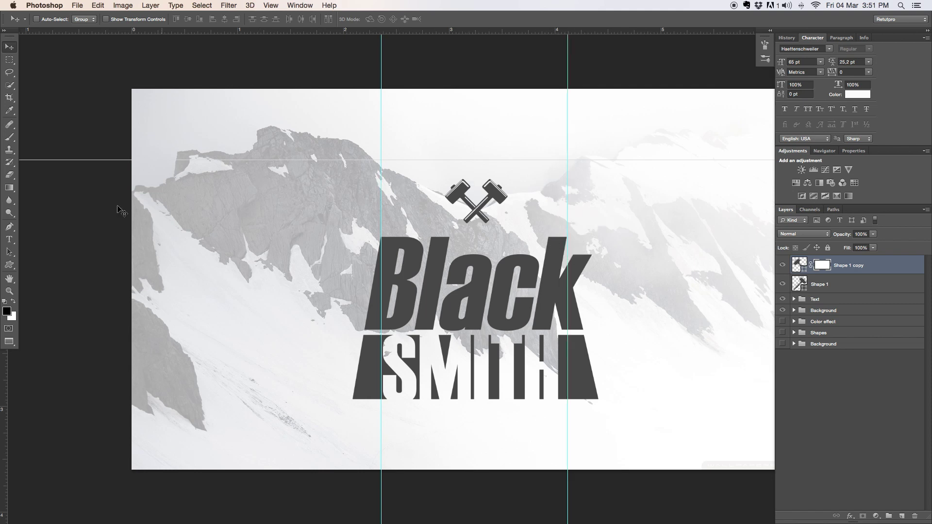
left_click_drag(488, 161, 487, 168)
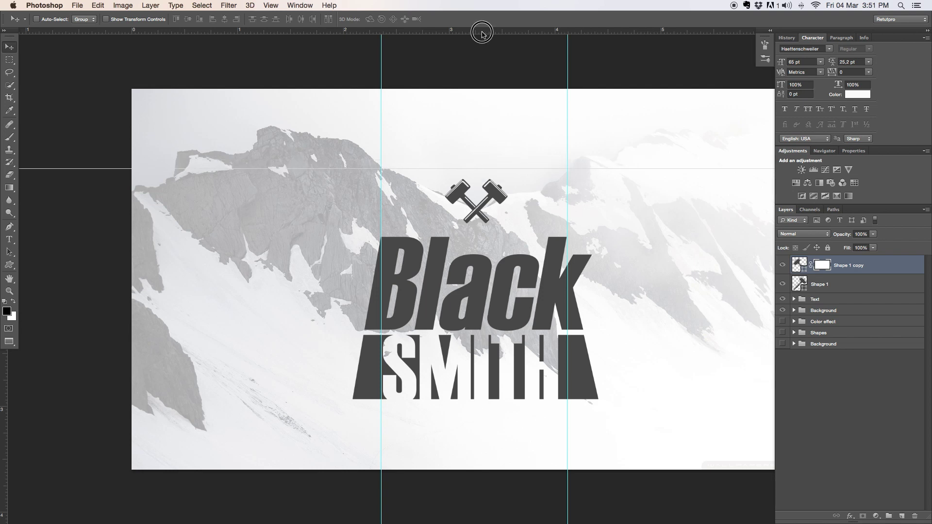
left_click_drag(483, 31, 501, 149)
key("p")
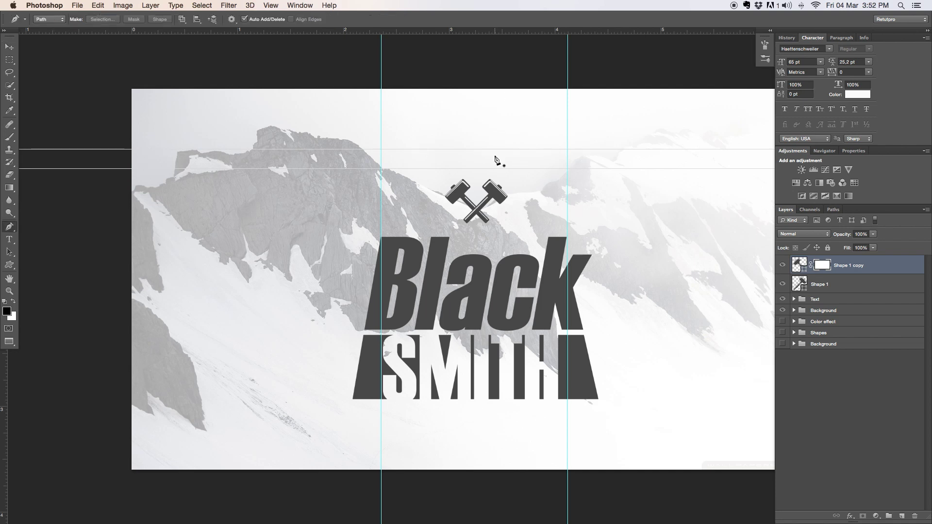
left_click(381, 169)
left_click(568, 168)
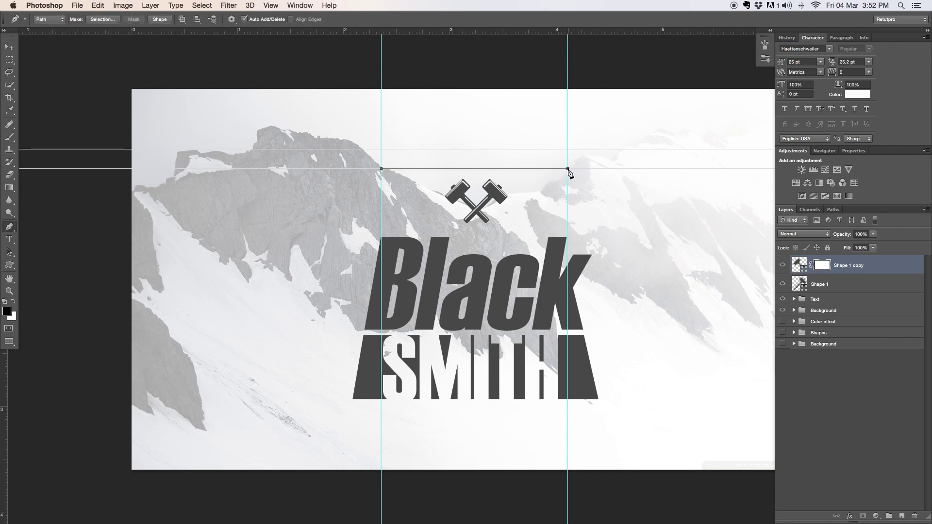
key("Escape")
left_click(568, 169)
left_click_drag(382, 168, 328, 193)
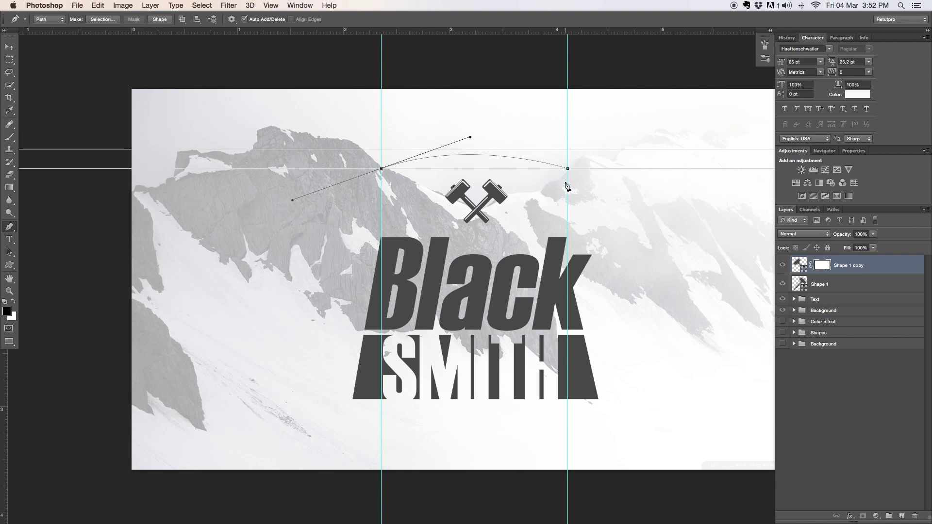
key("Escape")
key("Escape")
- Draw an arched path between the vertical guides, peaking at the upper horizontal guide, and place the text AUTHENTIC along it
left_click(381, 168)
left_click_drag(568, 168, 659, 213)
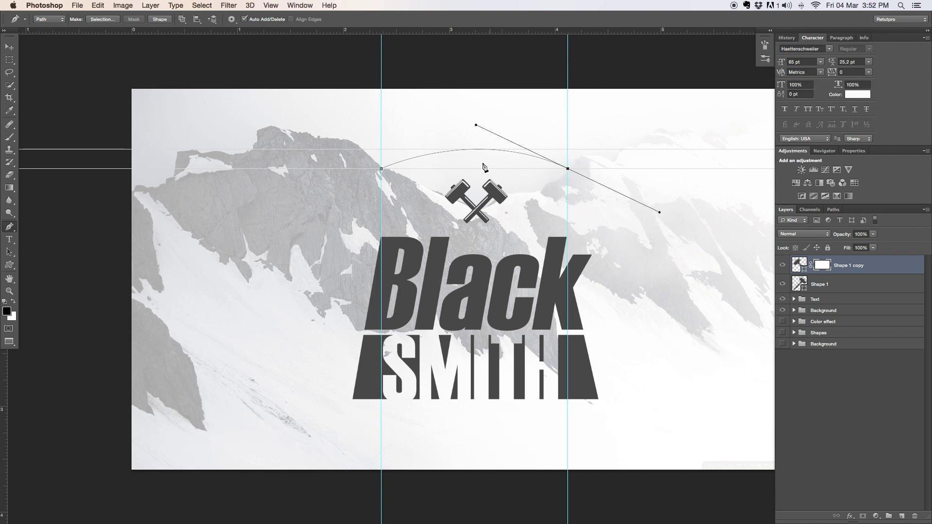
key("t")
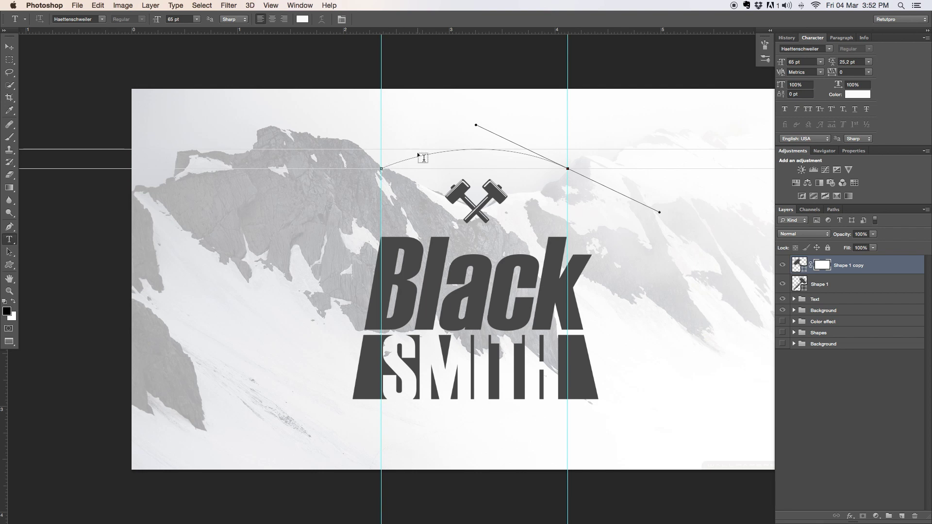
left_click(386, 166)
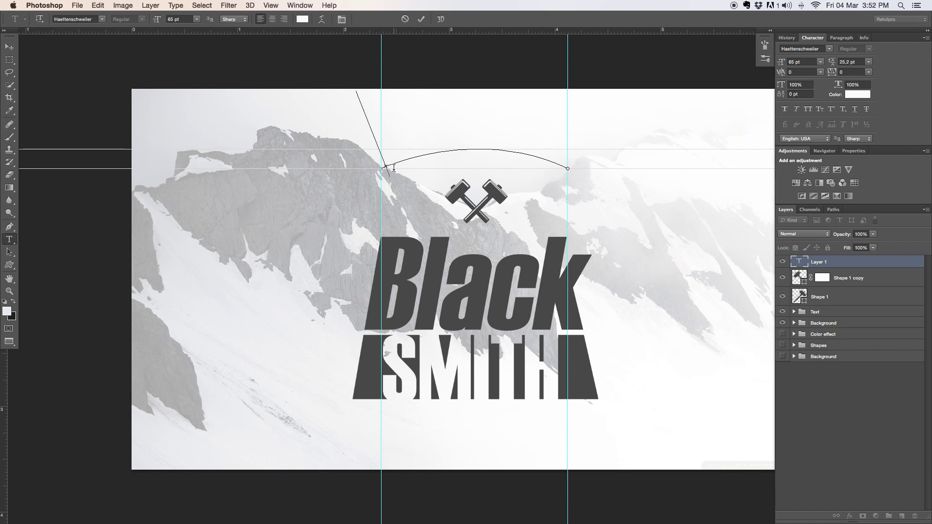
key("super")
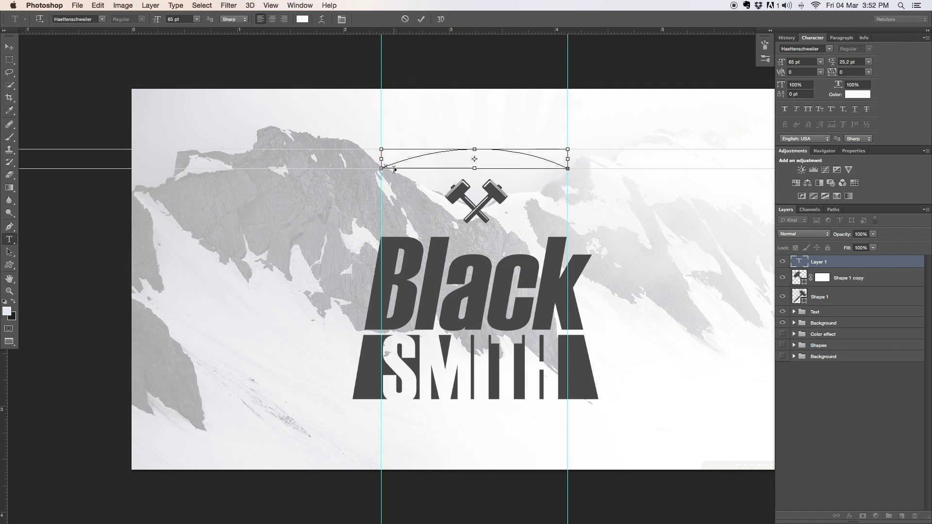
key("super+v")
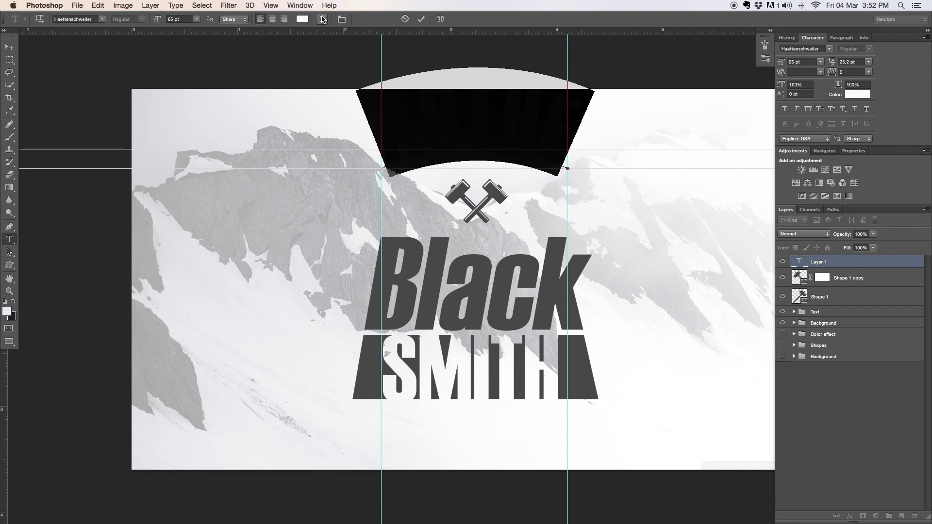
- Give the curved text the dark grey #454544 sampled from Black and set it in Intro at 10 pt
left_click(303, 19)
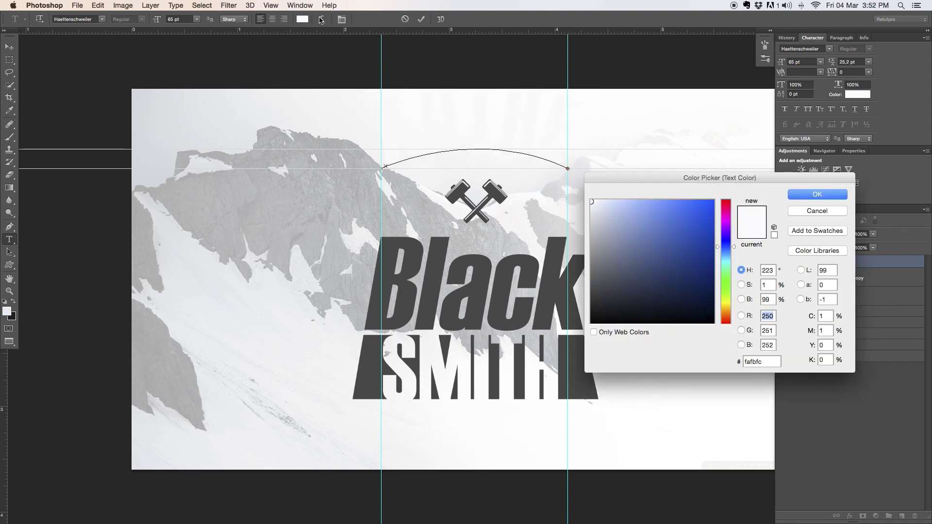
left_click(472, 260)
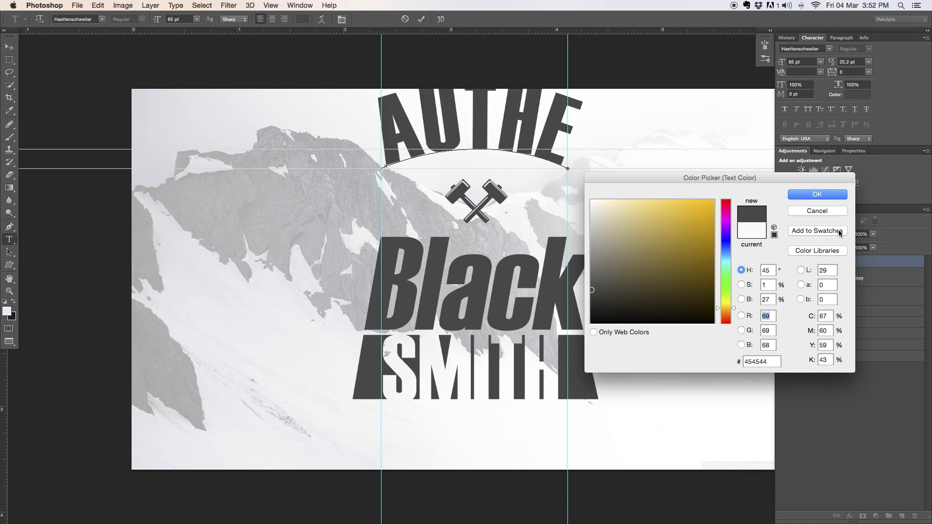
left_click(818, 195)
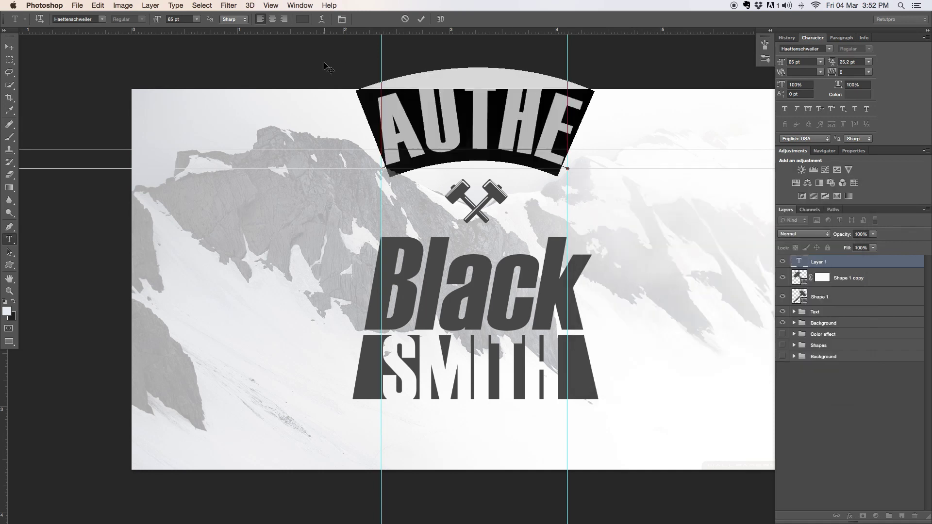
left_click(93, 19)
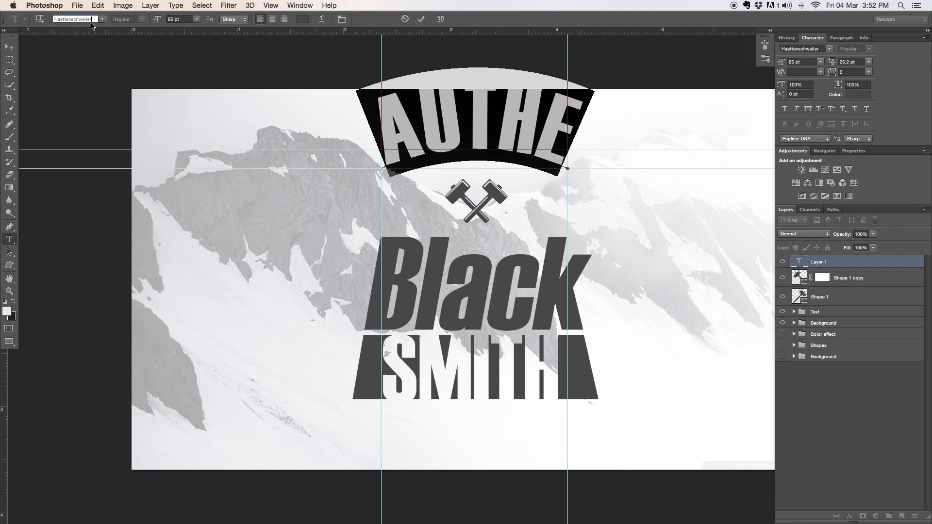
left_click(101, 20)
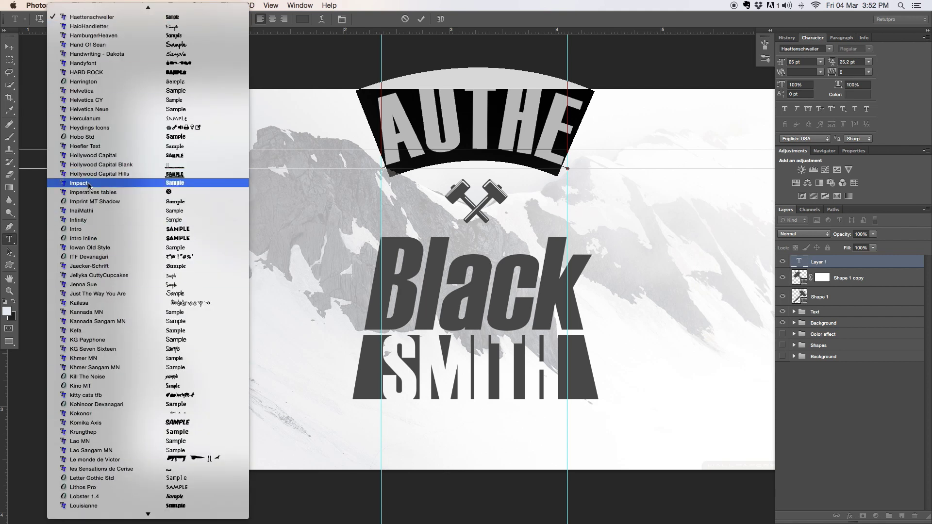
left_click(85, 229)
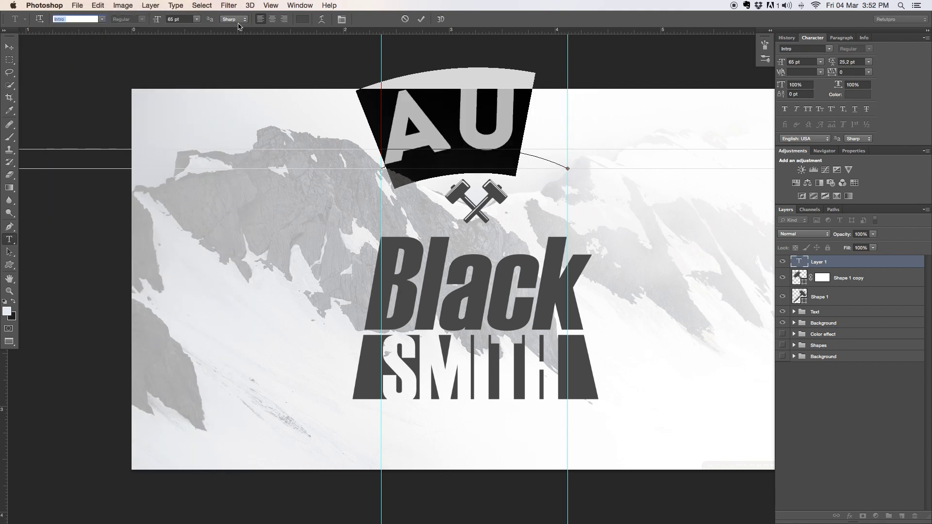
left_click_drag(157, 21, 133, 25)
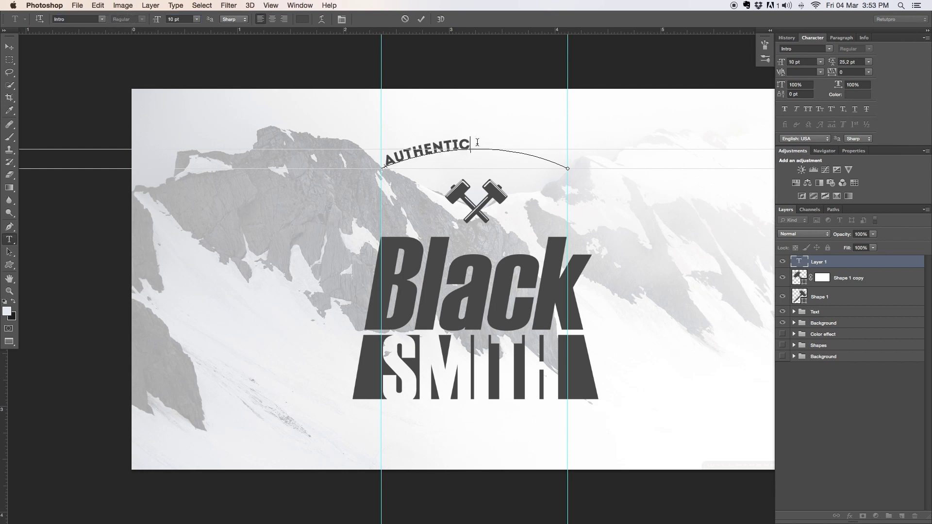
- Extend the curved text to read AUTHENTIC WORKS and set its tracking to 320
left_click(459, 144)
type("WORKS")
key("ctrl+a")
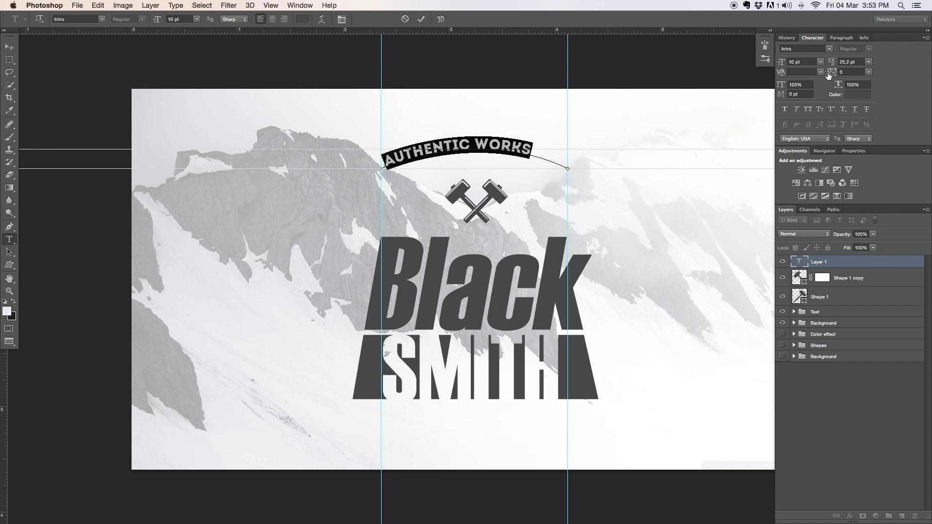
left_click_drag(829, 73, 833, 73)
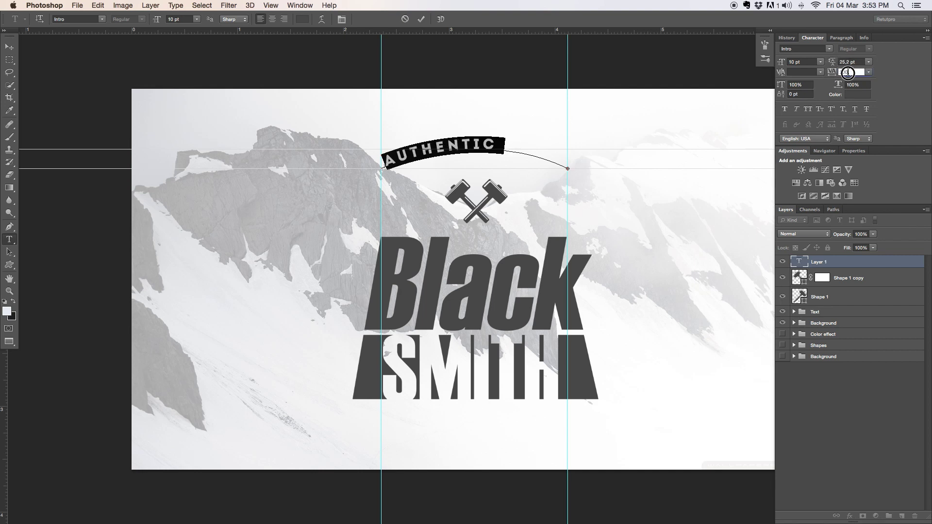
type("320")
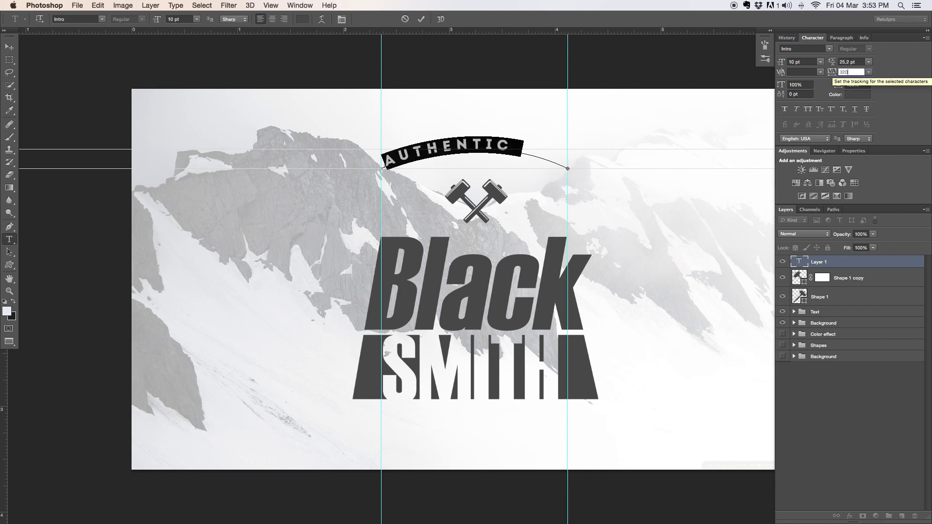
- Set the curved text's size to 9 pt and its tracking to 260 so both words span the arc
left_click_drag(156, 20, 159, 22)
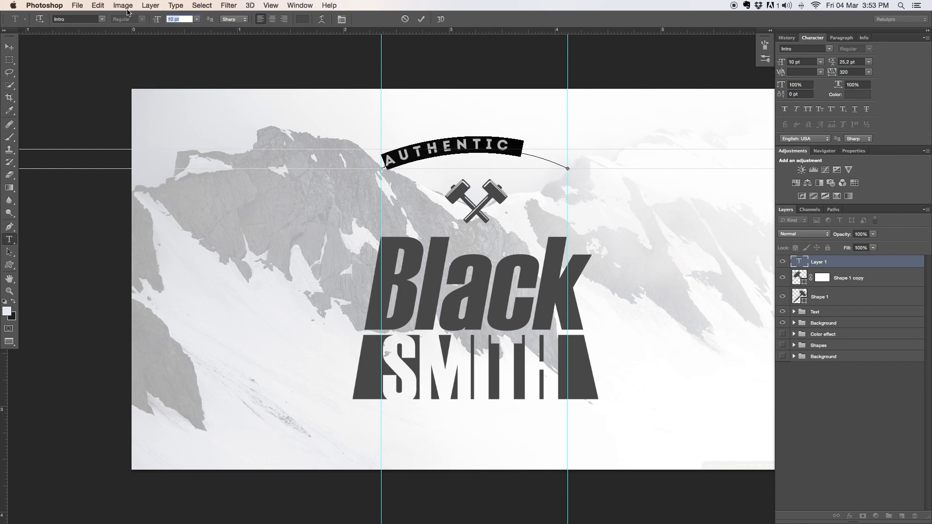
type("9")
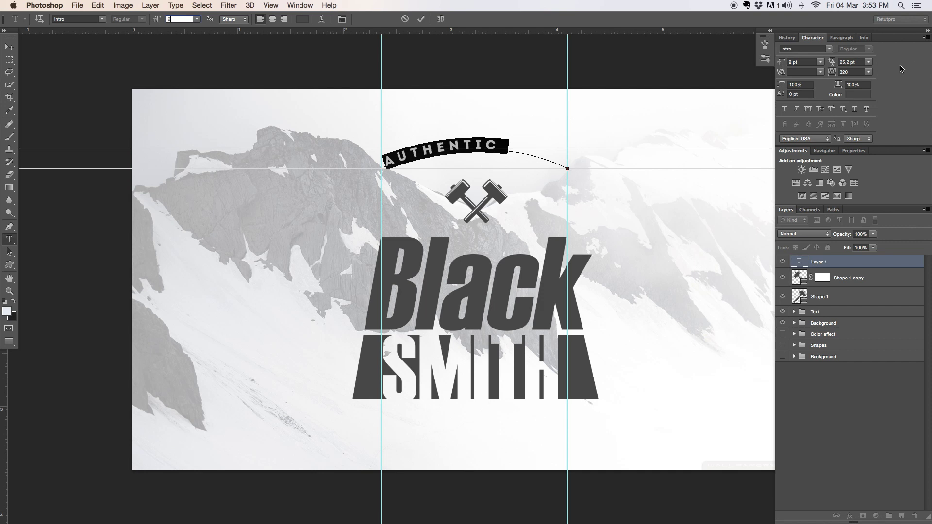
left_click_drag(837, 73, 832, 74)
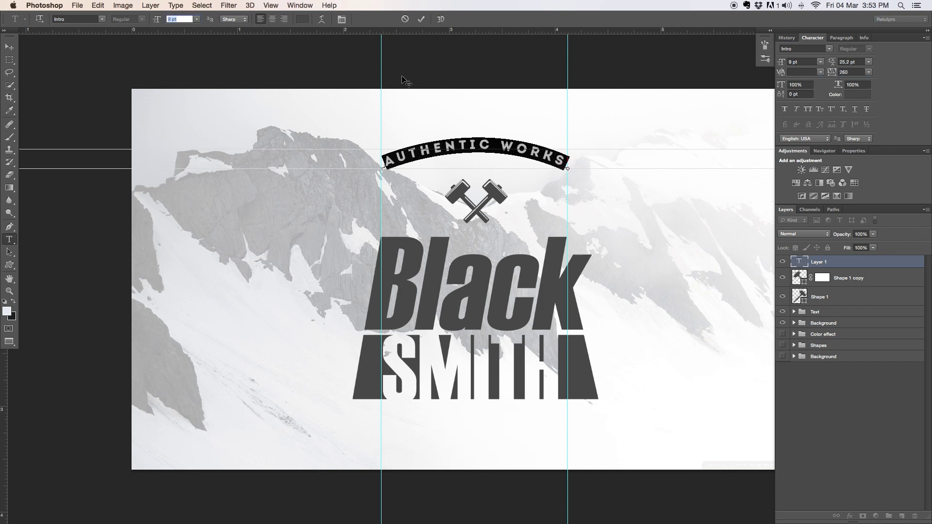
left_click(420, 19)
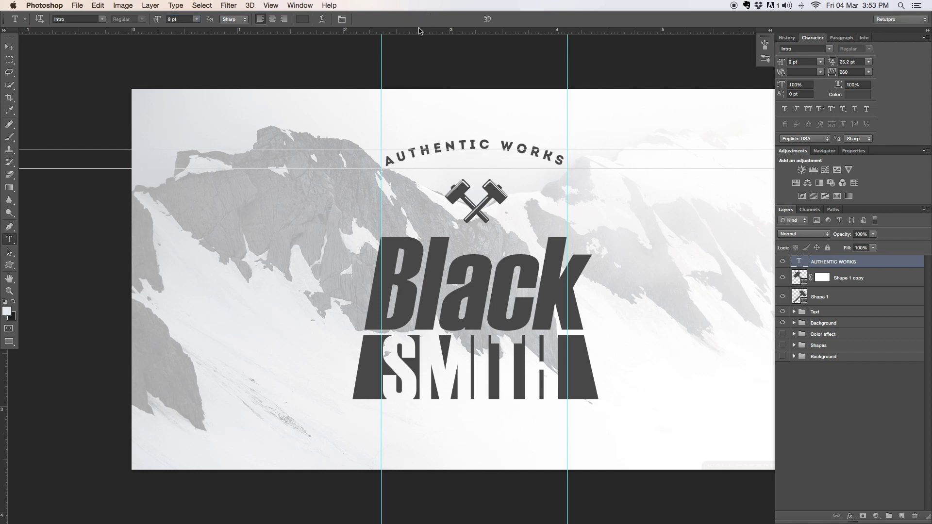
- Clear all guides from the canvas
left_click(272, 5)
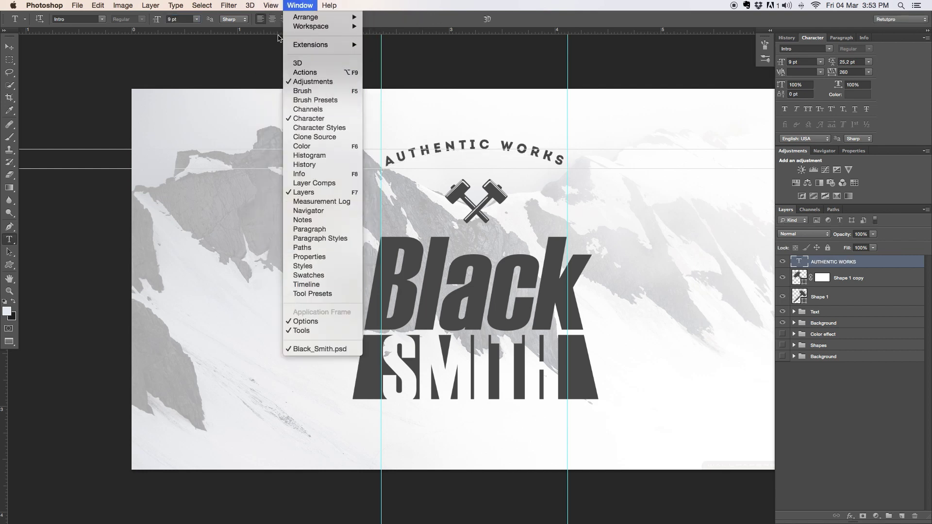
left_click(312, 238)
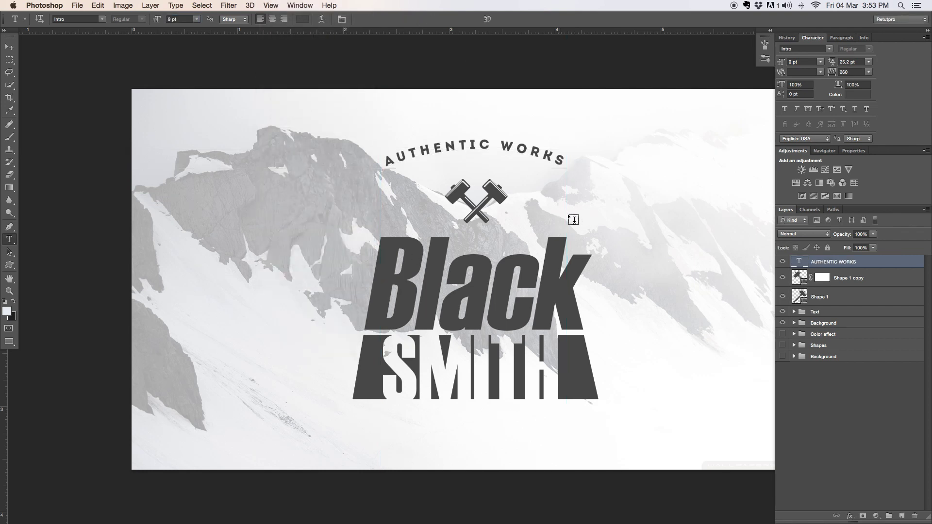
key("z")
left_click(502, 187, "alt")
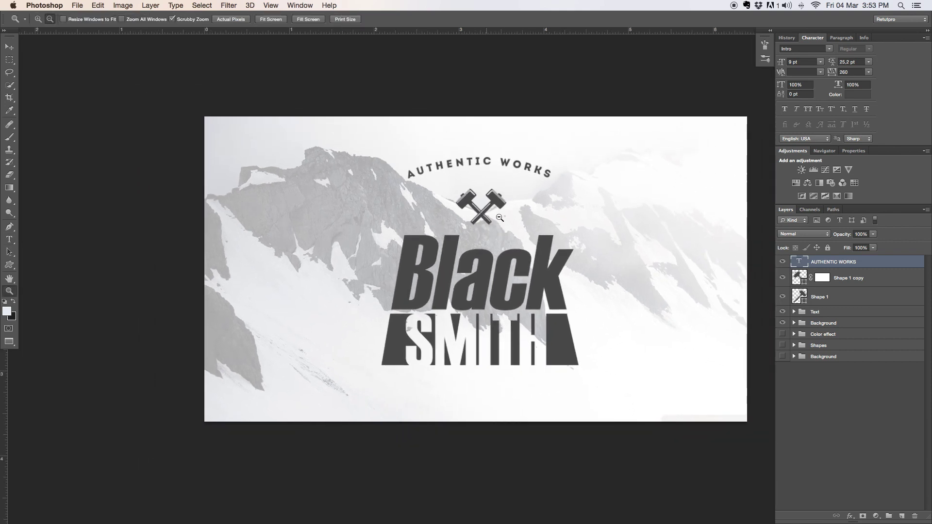
- Nudge the AUTHENTIC WORKS text slightly right to line it up over the crossed hammers
key("v")
key("Right")
key("Right")
key("Right")
key("Right")
key("Right")
key("Right")
key("Right")
key("Right")
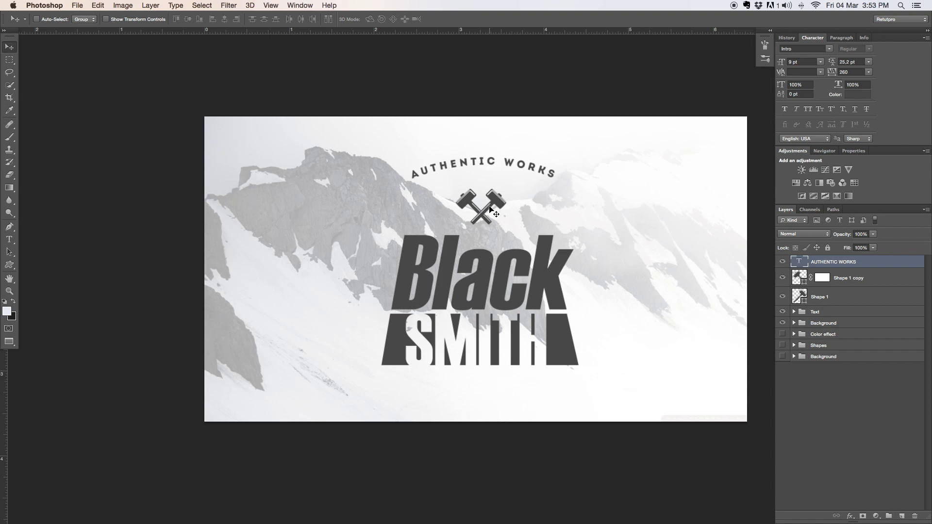
- Rotate the AUTHENTIC WORKS text 1.35° clockwise and nudge it slightly right above the crossed hammers
key("super+t")
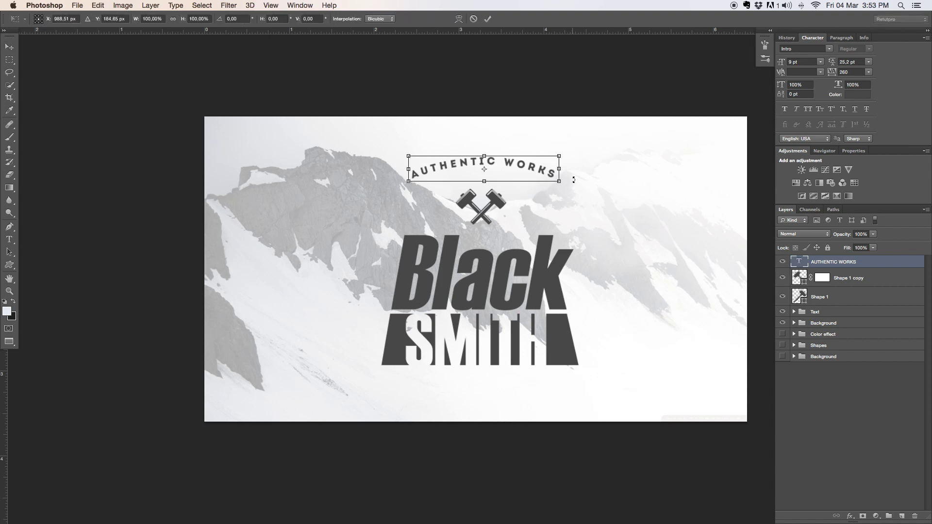
left_click_drag(574, 180, 576, 182)
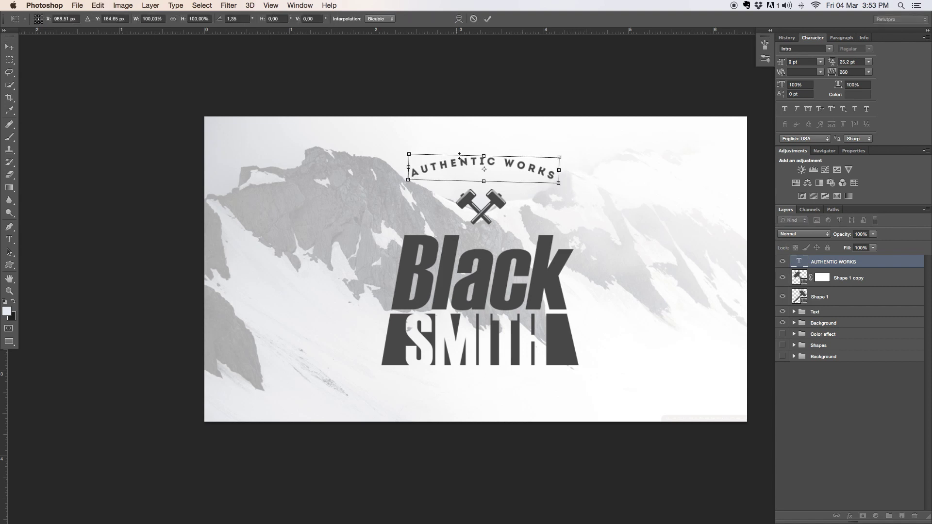
left_click(488, 20)
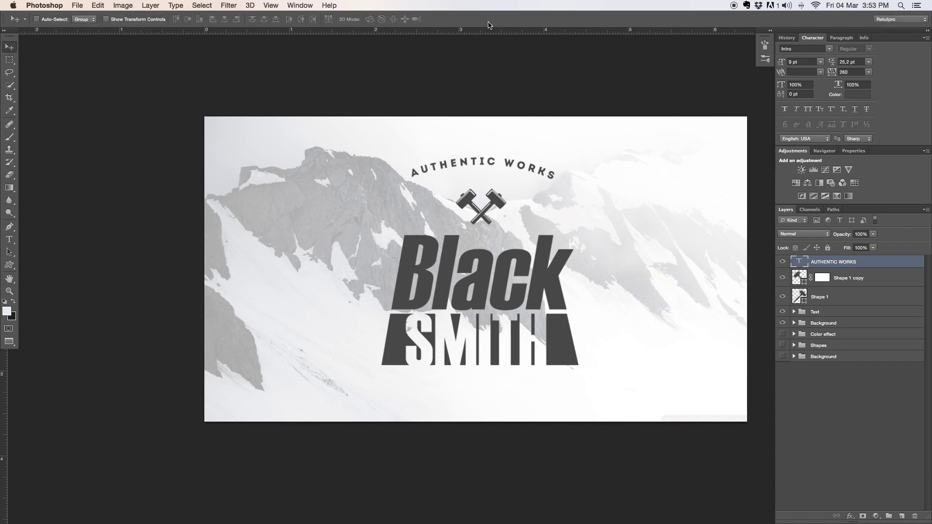
key("Right")
key("Right")
key("Right")
key("Right")
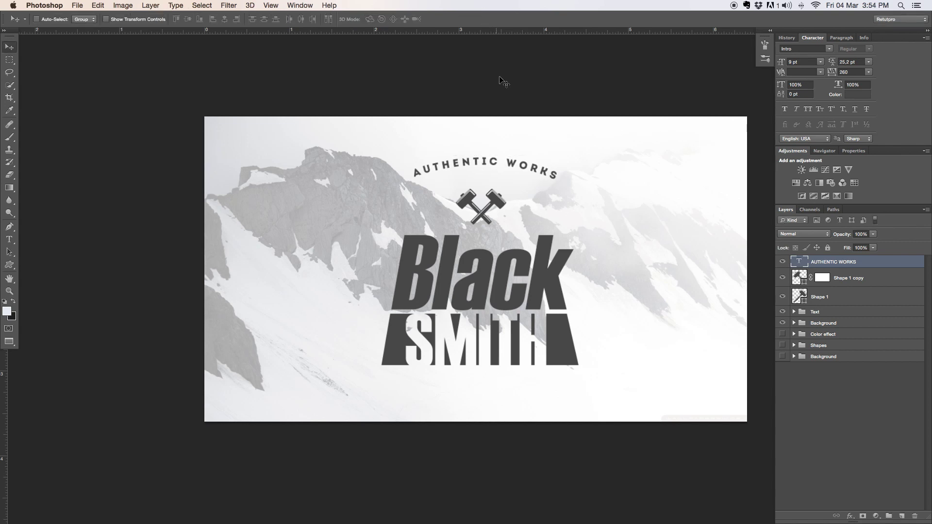
- Group the two hammer layers, Shape 1 and Shape 1 copy, and name the group Shape
left_click(850, 296, "shift")
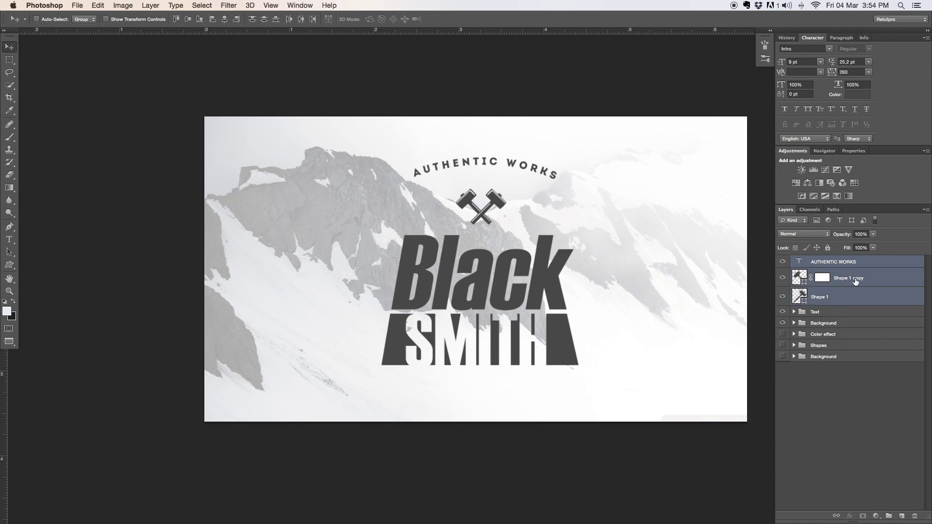
left_click(879, 280, "super")
left_click(871, 275, "super")
left_click(867, 263, "super")
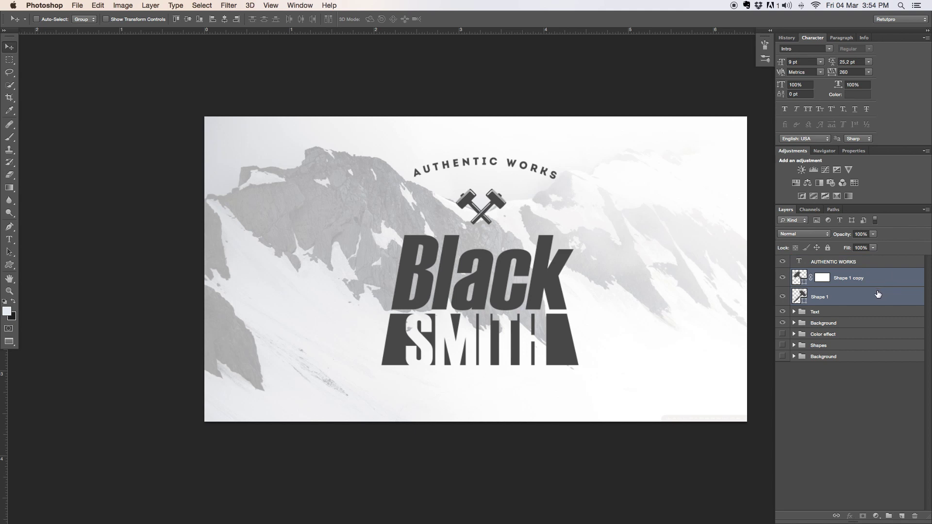
key("super+g")
double_click(821, 274)
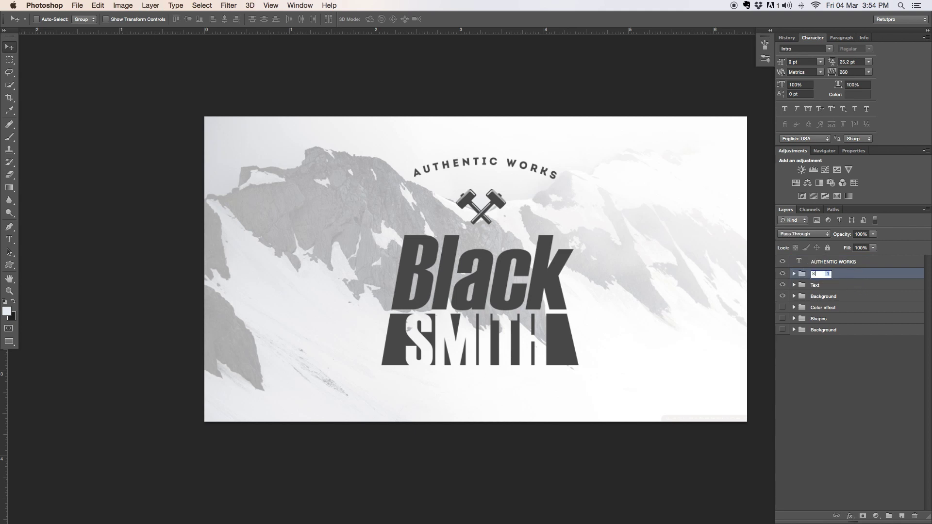
key("Return")
- Move the AUTHENTIC WORKS layer into the Text group, between the Black and Strip layers, and collapse the group
left_click_drag(821, 266, 820, 284)
left_click(794, 273)
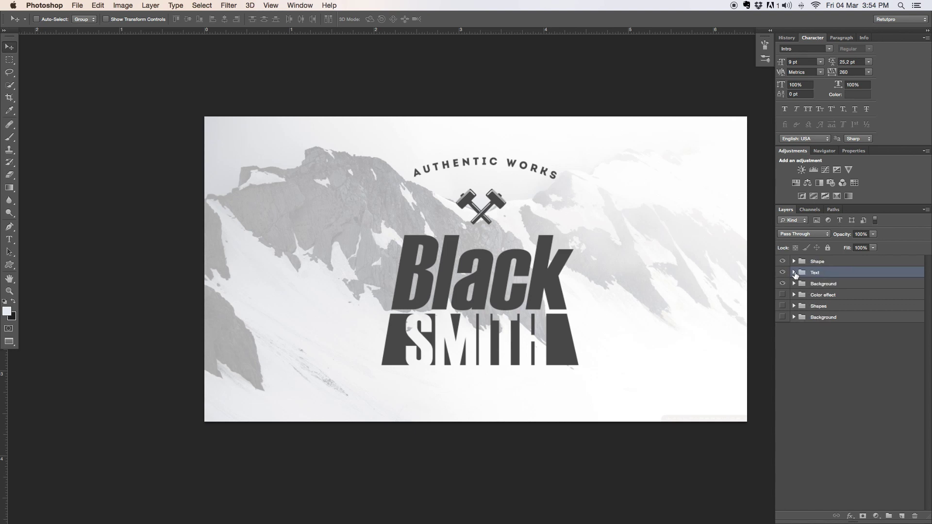
left_click(794, 273)
left_click_drag(831, 325, 835, 295)
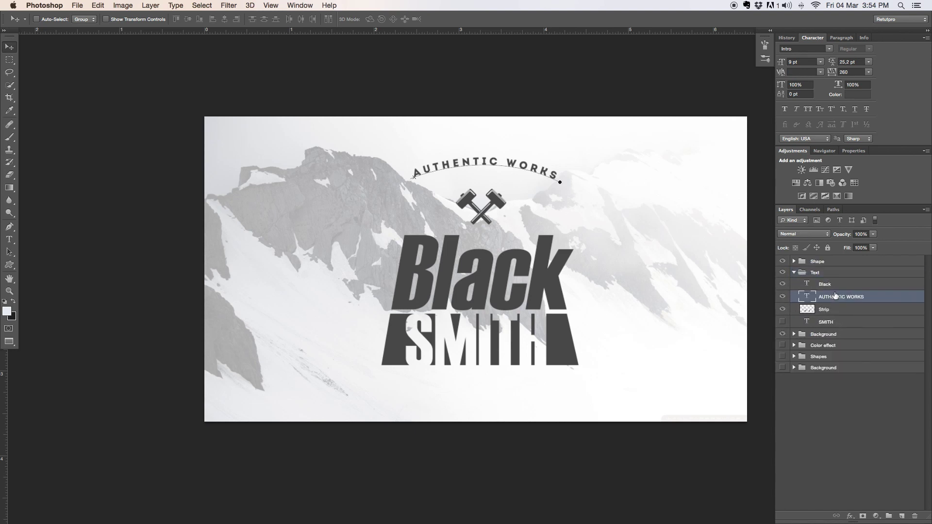
left_click(802, 272)
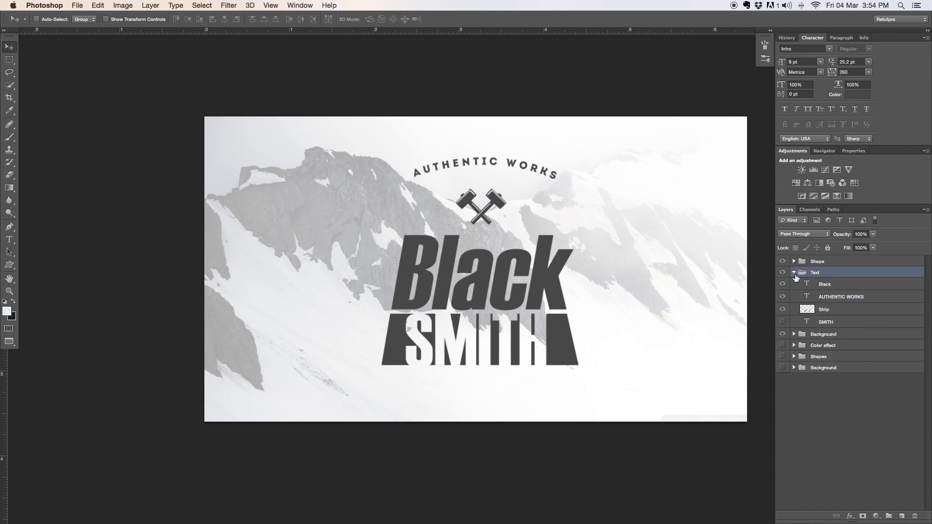
left_click(795, 273)
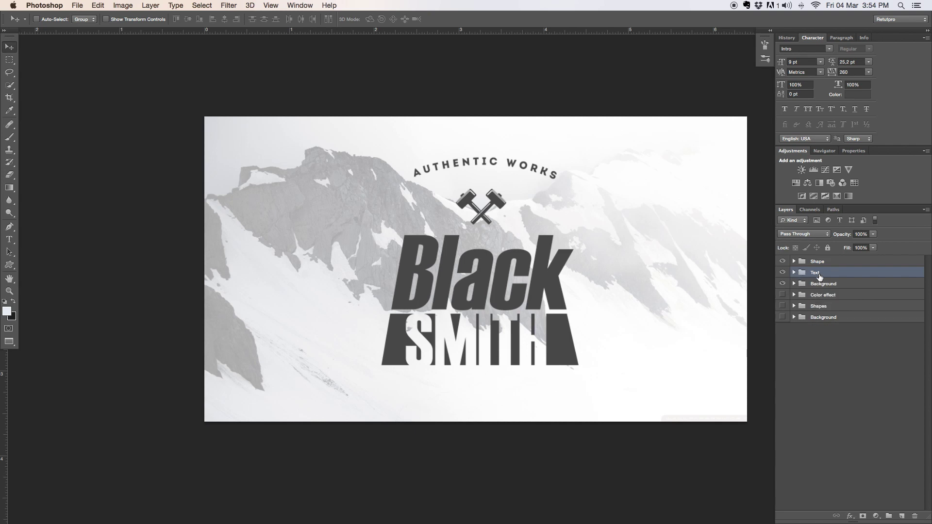
- Add a Solid Color fill layer in purple #8441b3 above the Shape group
left_click(832, 263)
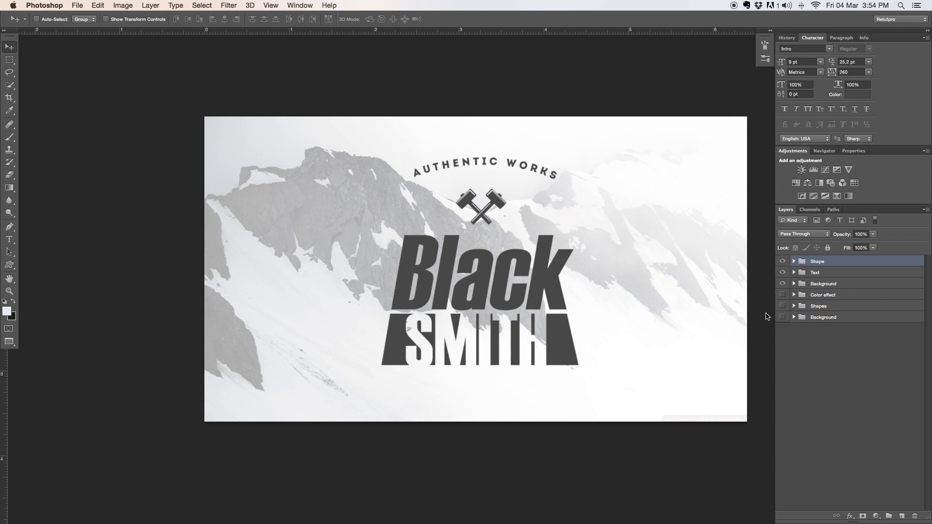
scroll(524, 267, "right", 3)
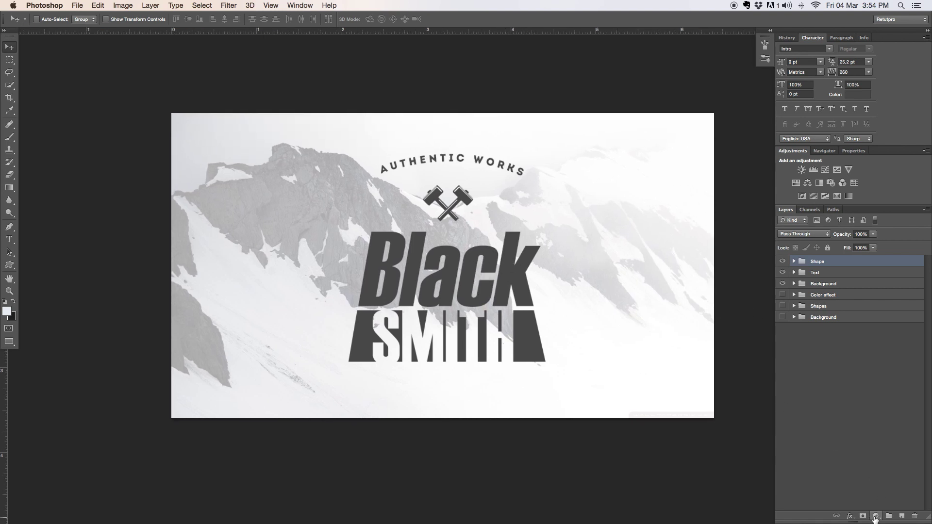
left_click(877, 517)
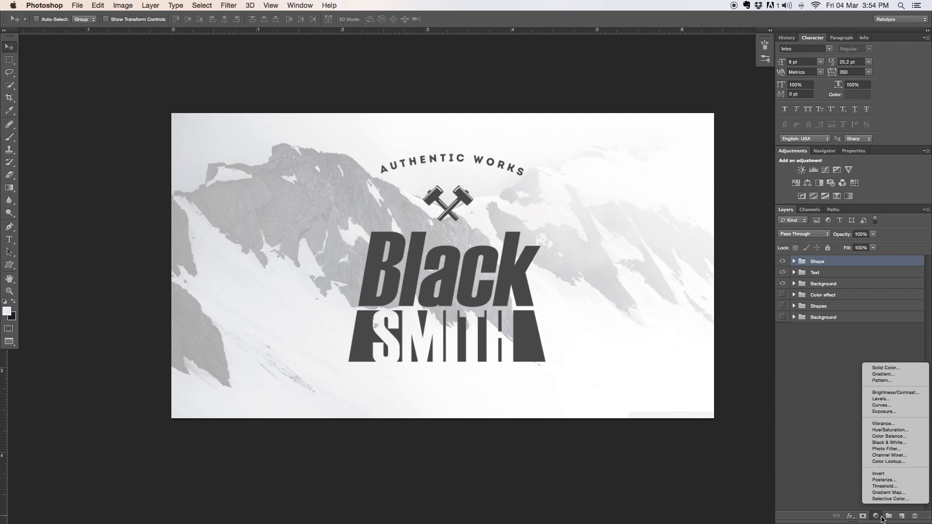
left_click(890, 369)
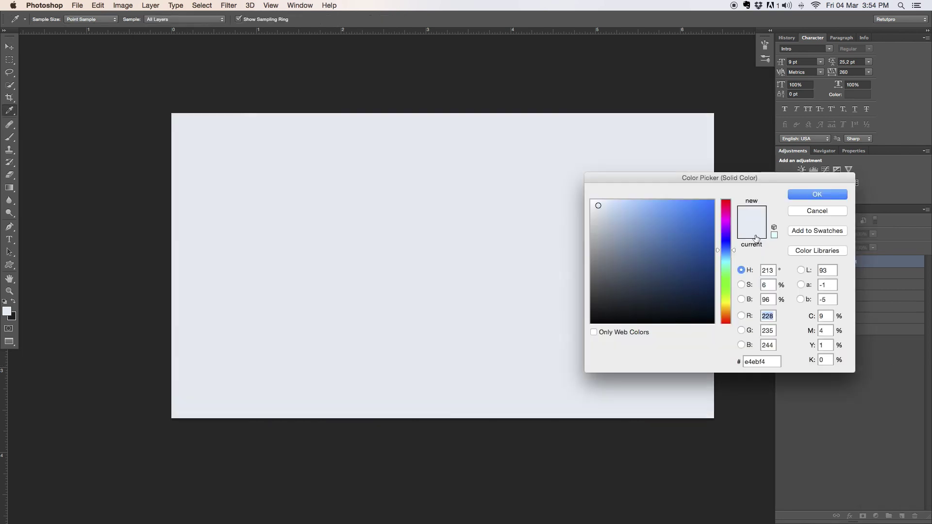
mouse_move(702, 231)
left_mouse_down()
mouse_move(670, 246)
mouse_move(681, 260)
left_mouse_up()
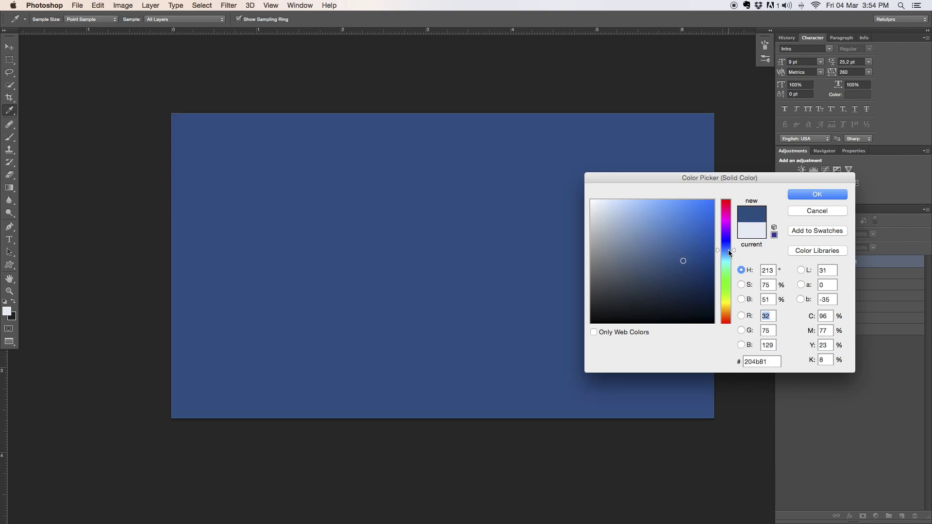
left_click_drag(733, 248, 728, 229)
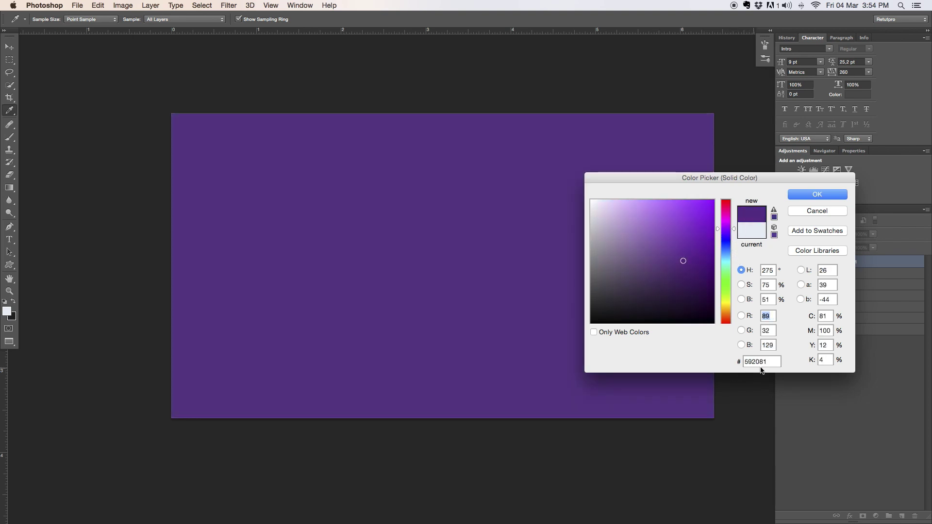
left_click(745, 360)
mouse_move(683, 261)
left_mouse_down()
mouse_move(661, 224)
mouse_move(670, 236)
left_mouse_up()
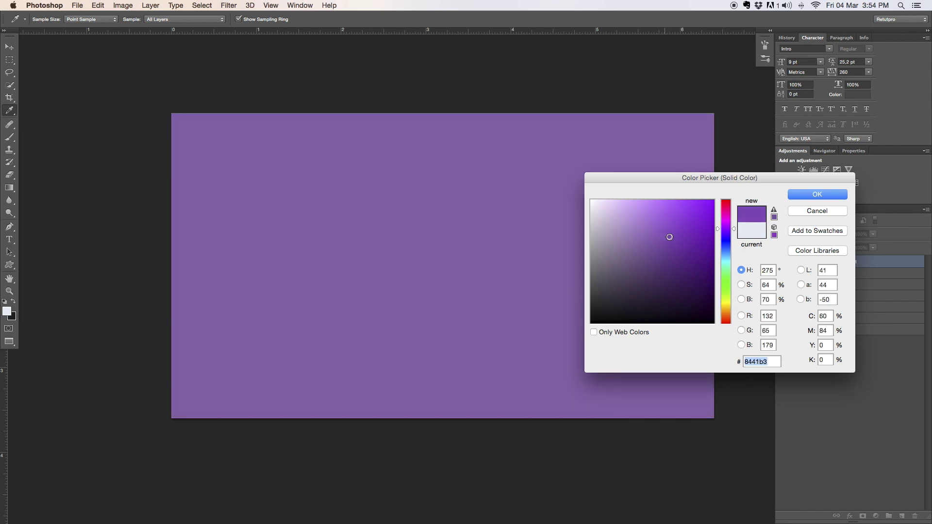
left_click(837, 193)
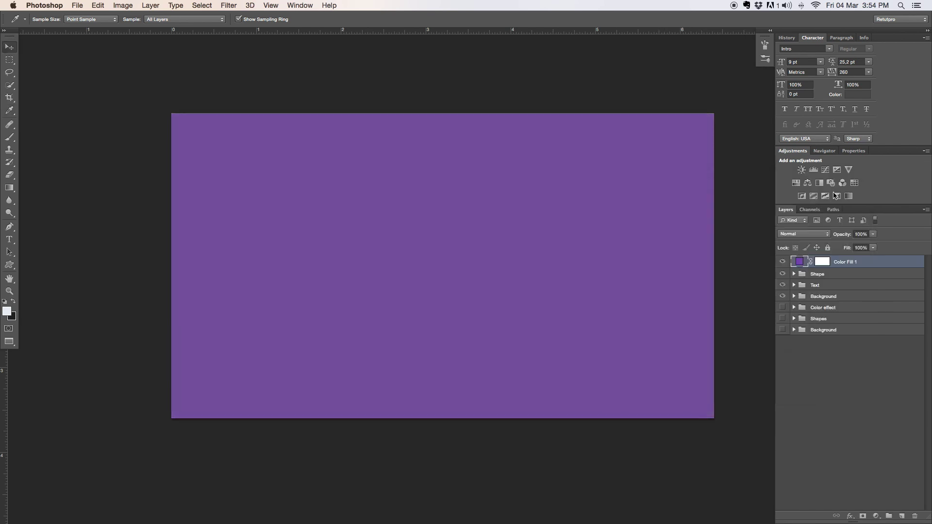
- Set the purple fill layer's blend mode to Color and opacity to 26%, and compare the artwork with and without it
key("v")
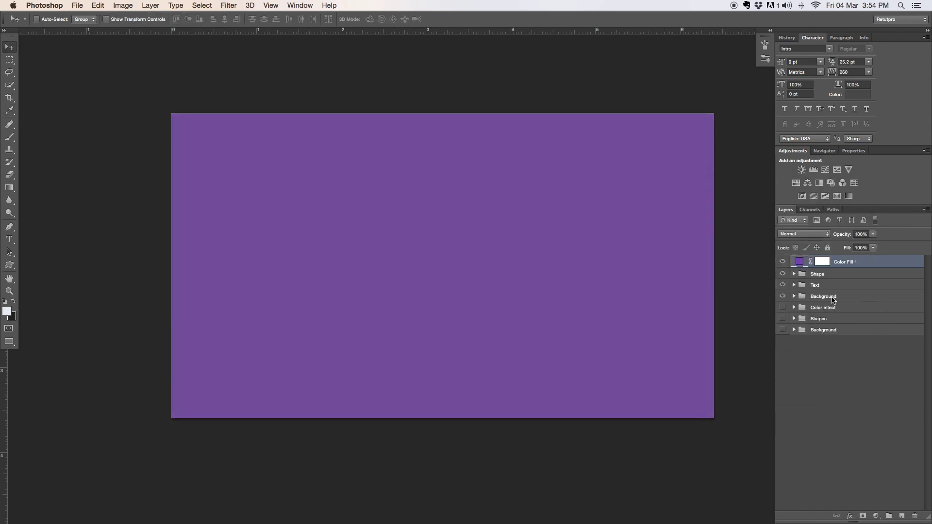
left_click(817, 234)
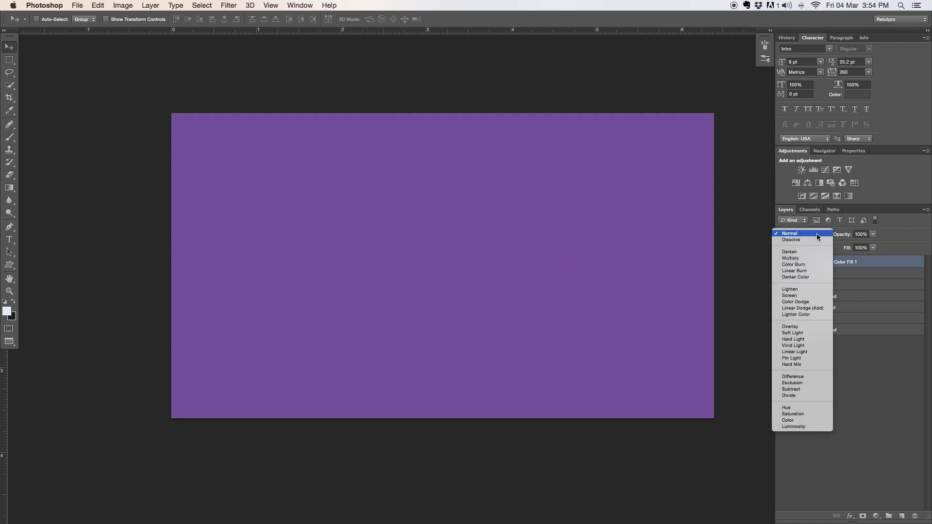
left_click(788, 420)
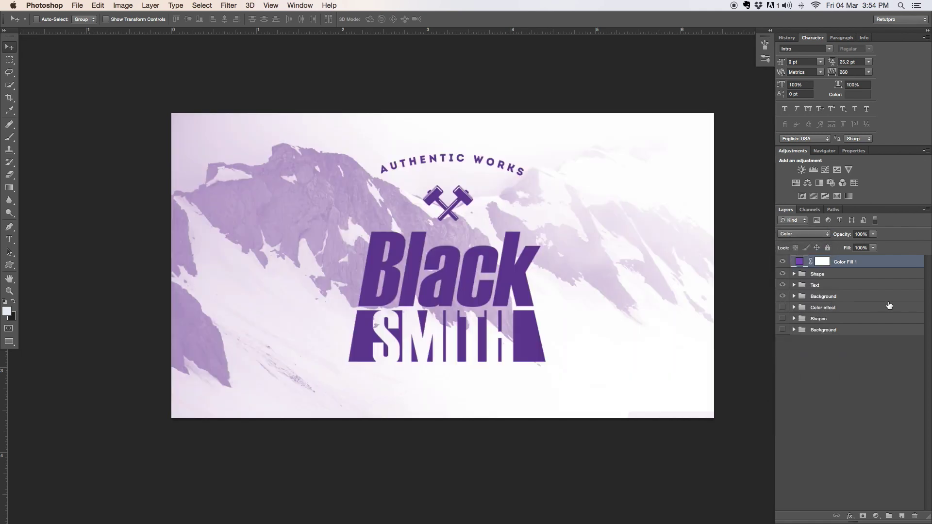
left_click_drag(844, 234, 806, 234)
left_click(783, 262)
left_click(783, 261)
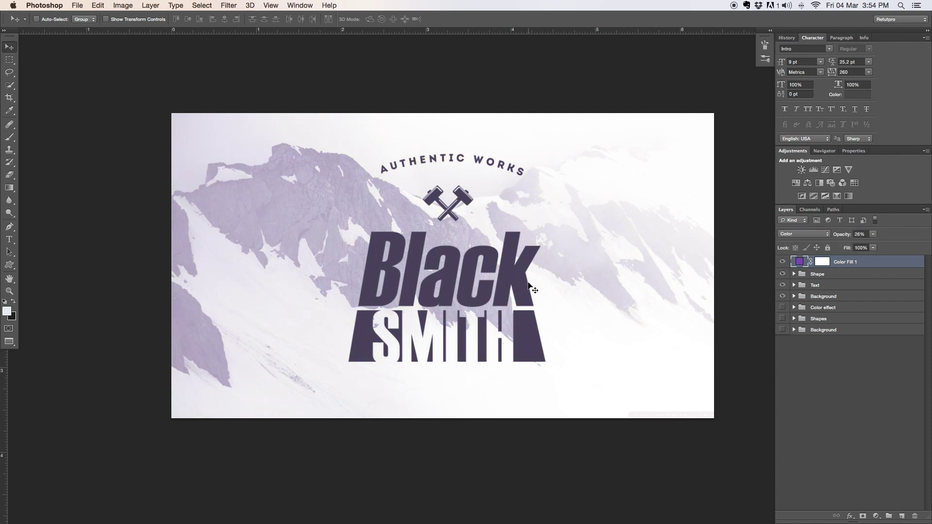